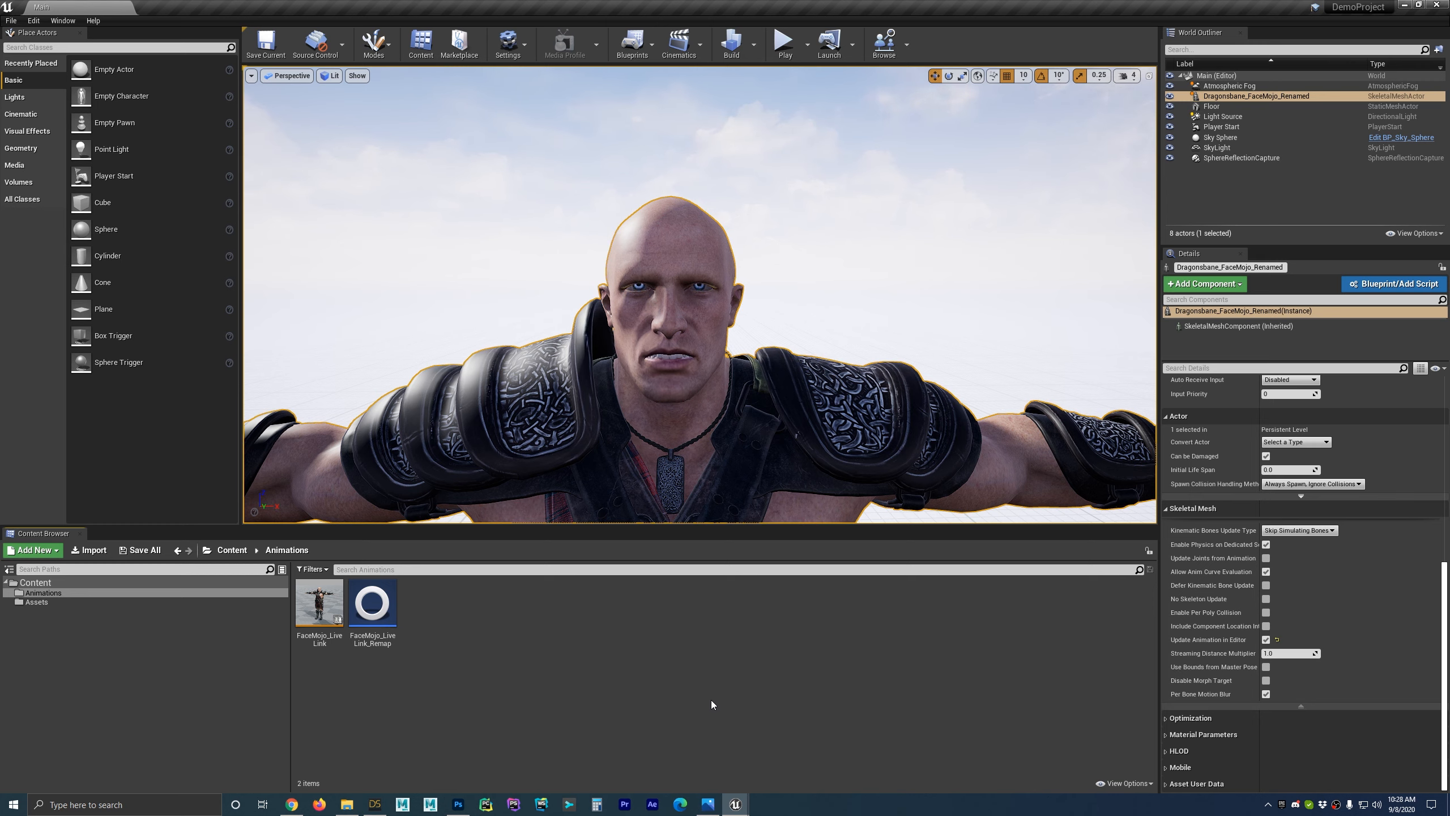
Review the blend shape values in the neutral-face capture image IMG_0238.PNG and return to the Unreal level.
{"action": "left_click", "coordinate": [707, 804]}
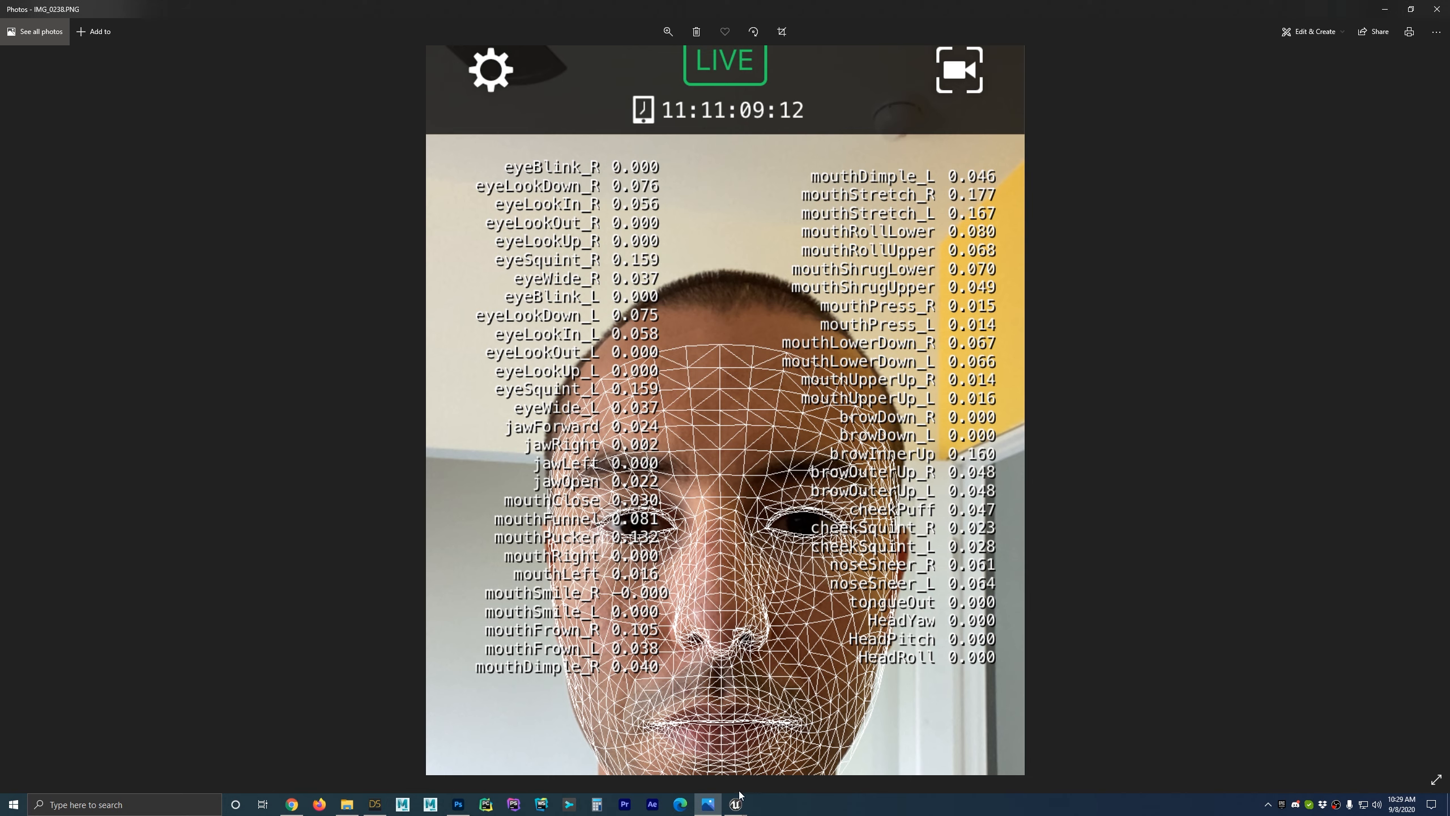
{"action": "mouse_move", "coordinate": [736, 802]}
{"action": "left_click", "coordinate": [693, 766]}
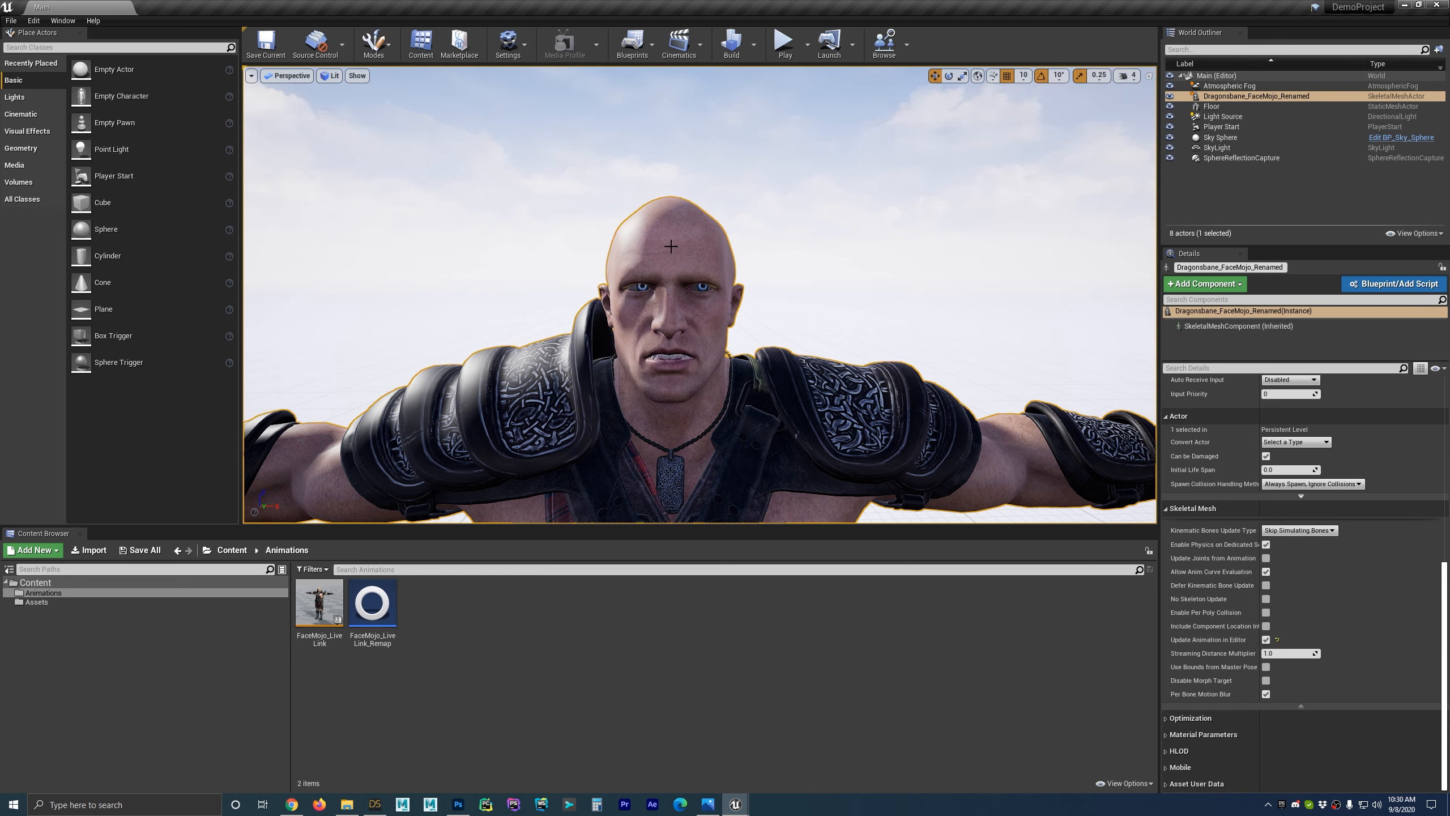
{"action": "left_click_drag", "start_coordinate": [1444, 616], "coordinate": [1449, 659]}
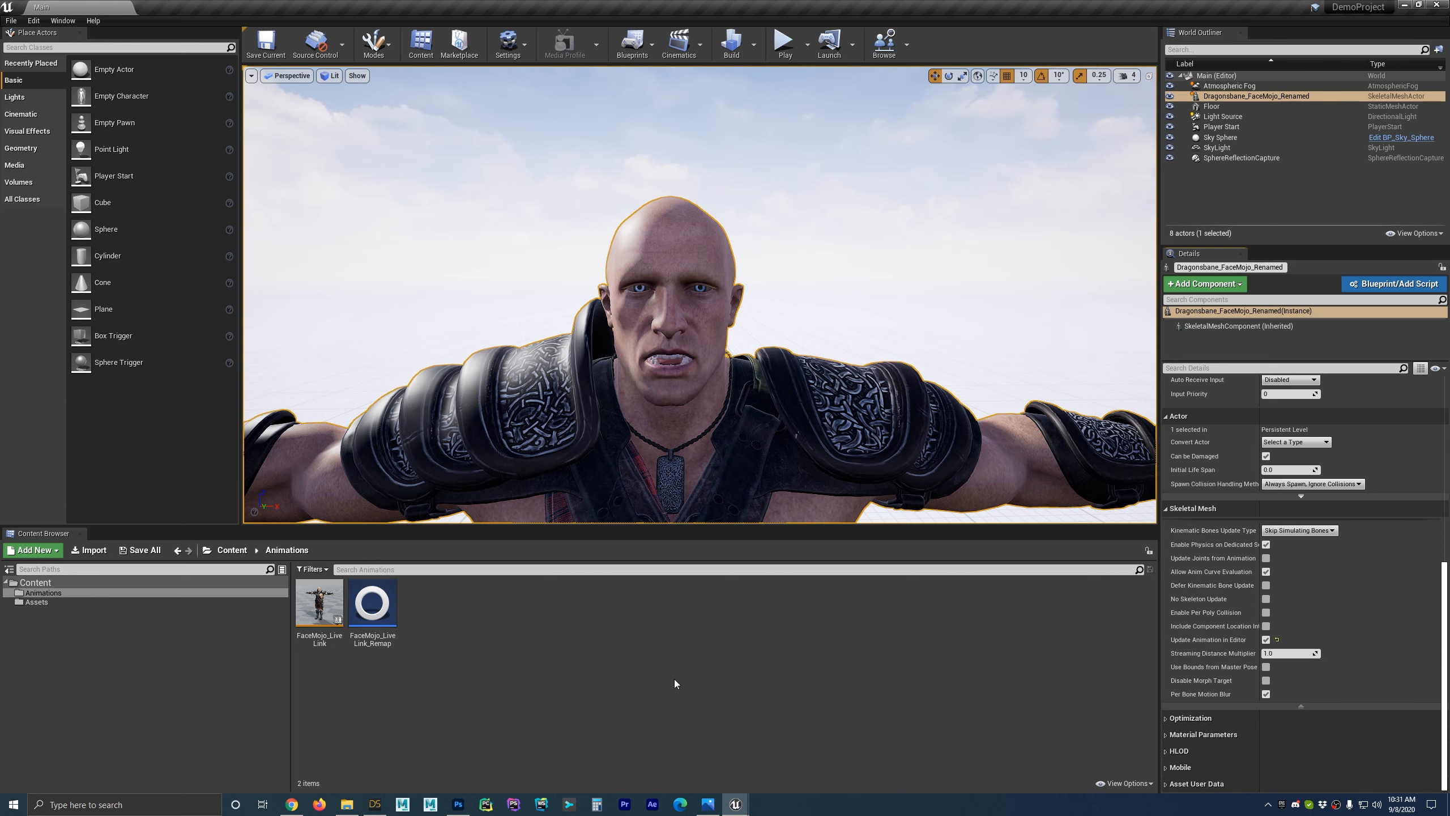
Inspect the Live Link Pose node's subject name and retarget asset options in the FaceMojo_LiveLink animation blueprint, then return to the level.
{"action": "double_click", "coordinate": [313, 600]}
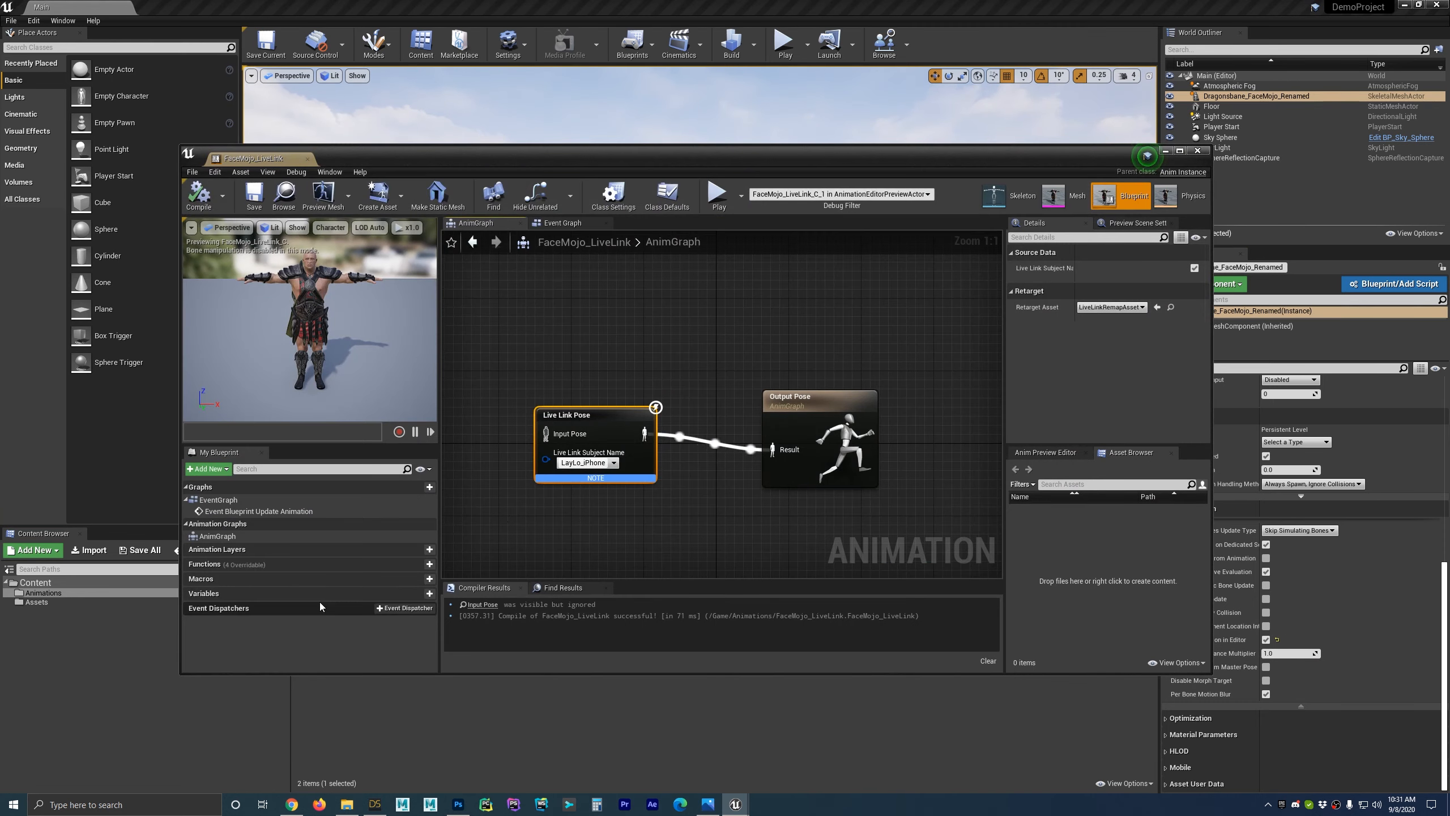
{"action": "left_click", "coordinate": [612, 466]}
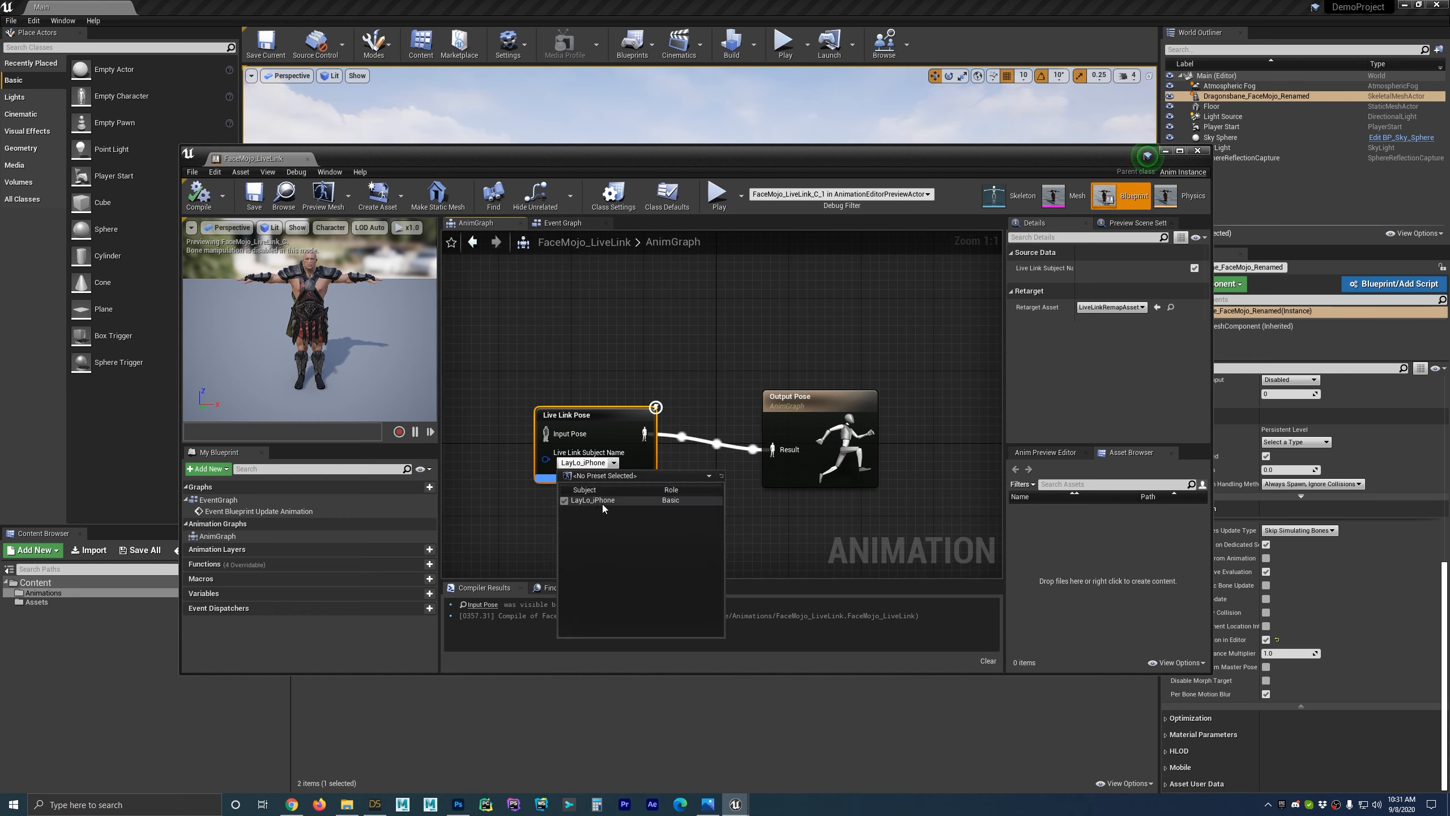
{"action": "left_click", "coordinate": [616, 439]}
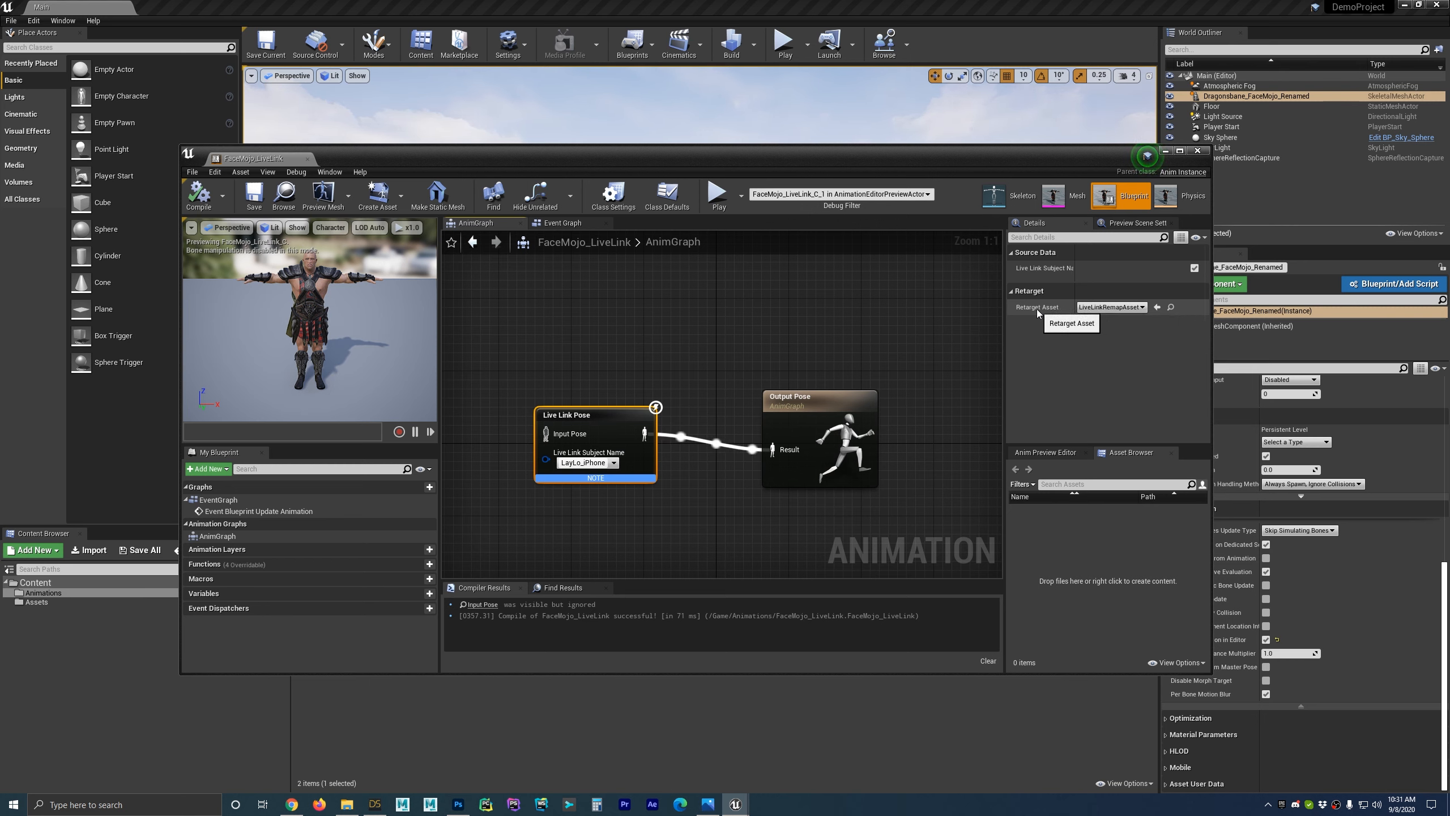
{"action": "left_click", "coordinate": [1143, 308]}
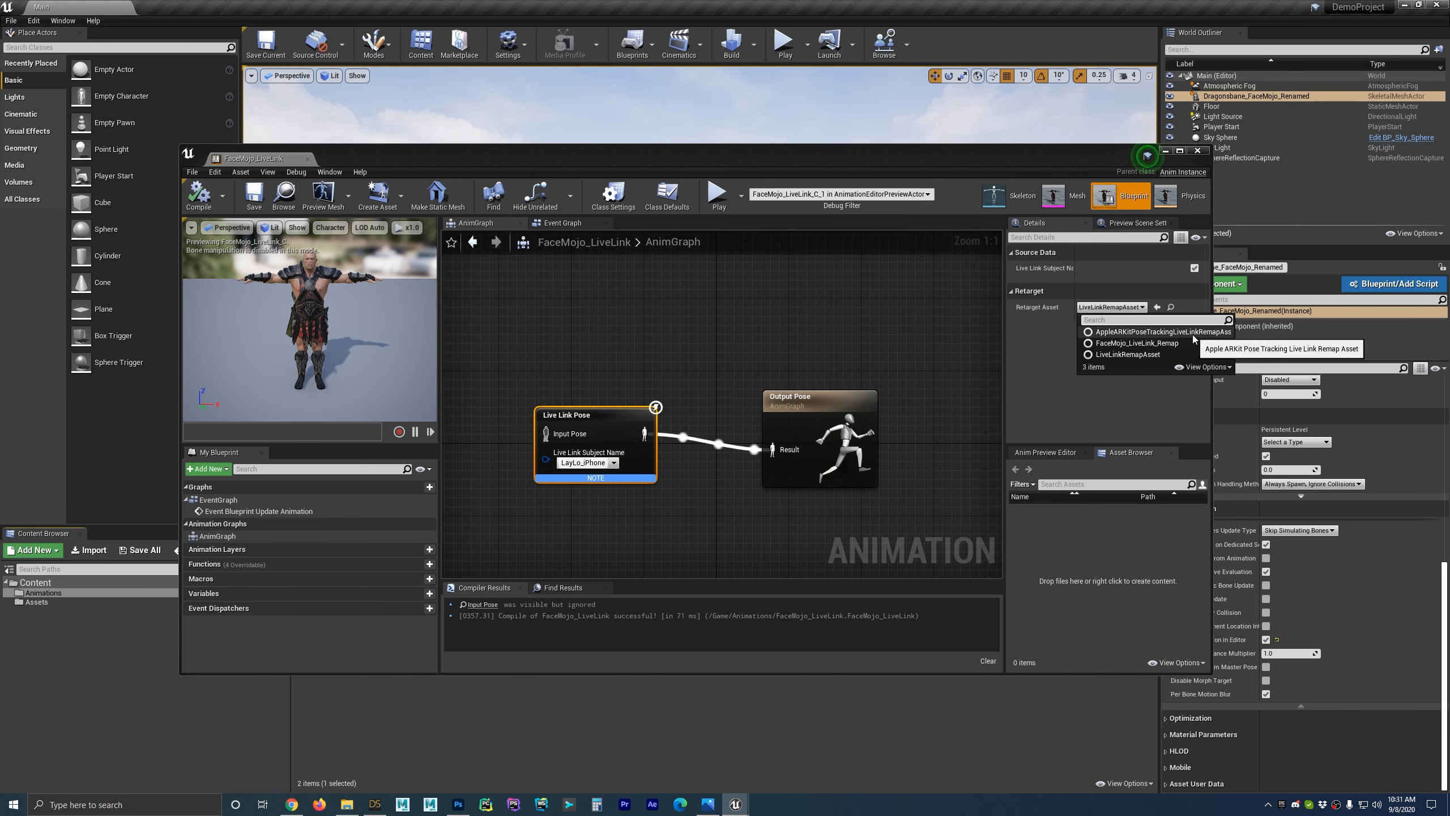
{"action": "left_click", "coordinate": [1177, 291]}
{"action": "left_click", "coordinate": [1141, 295]}
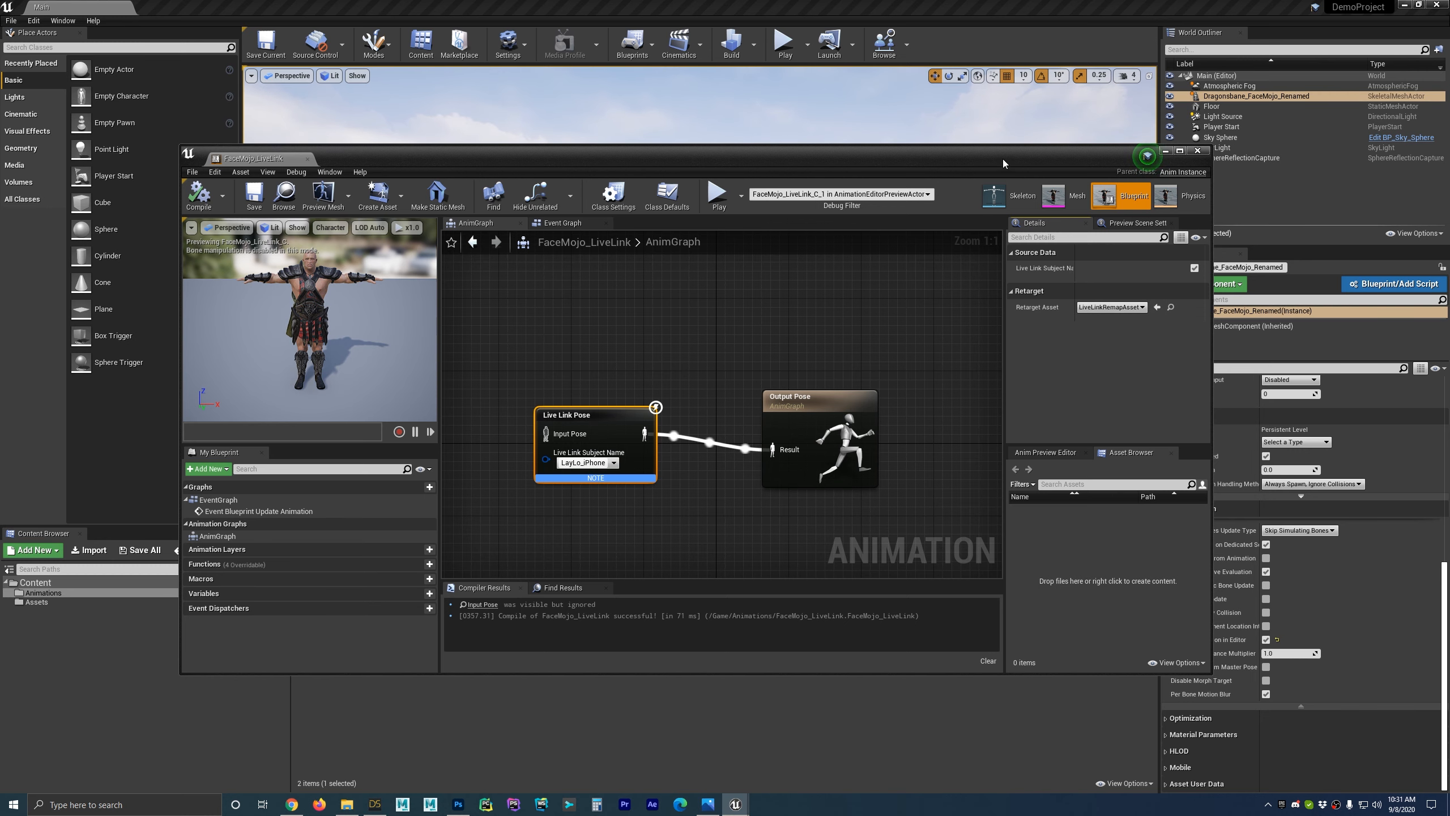
{"action": "left_click_drag", "start_coordinate": [1004, 163], "coordinate": [1020, 123]}
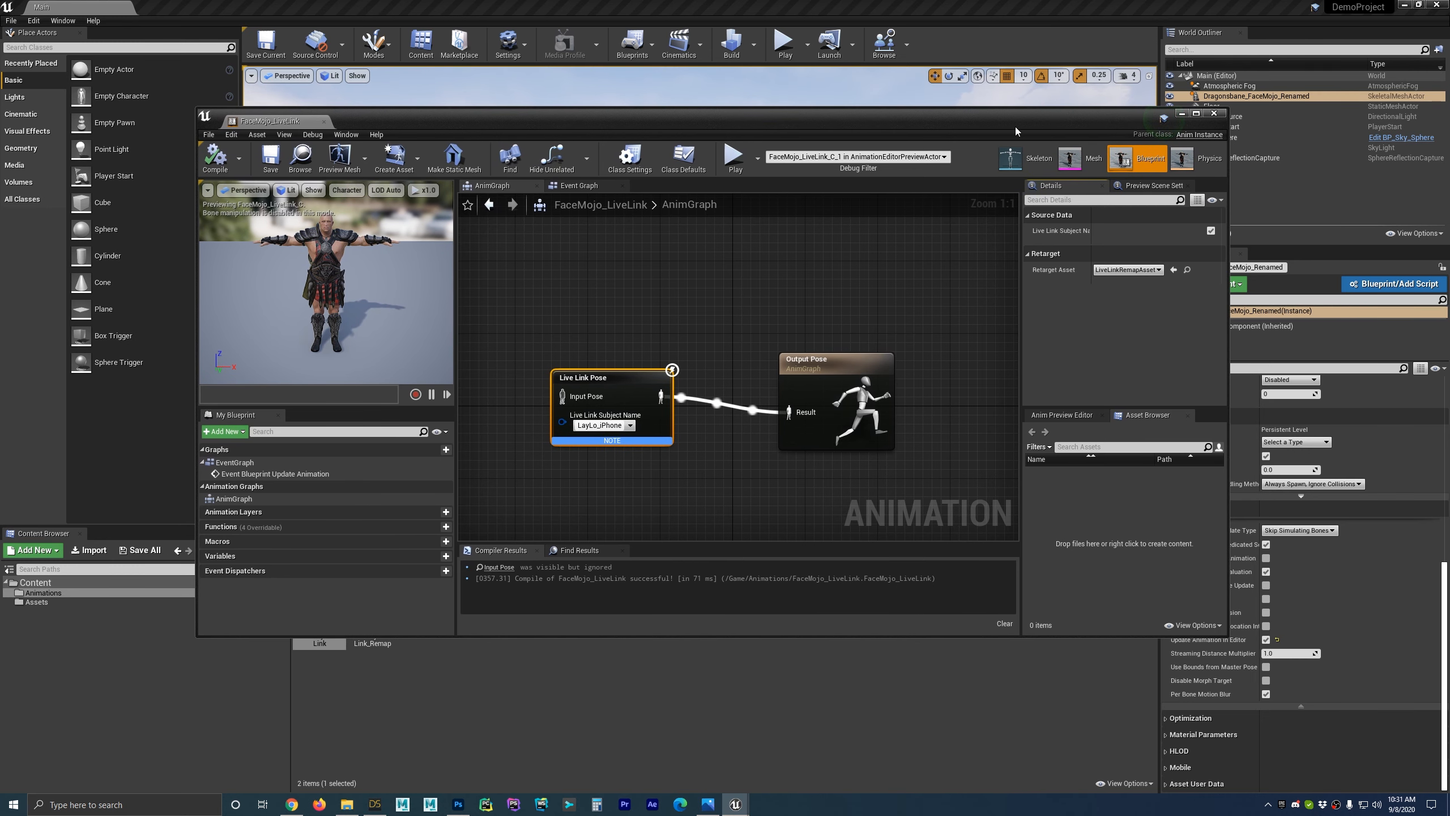
{"action": "left_click", "coordinate": [1182, 114]}
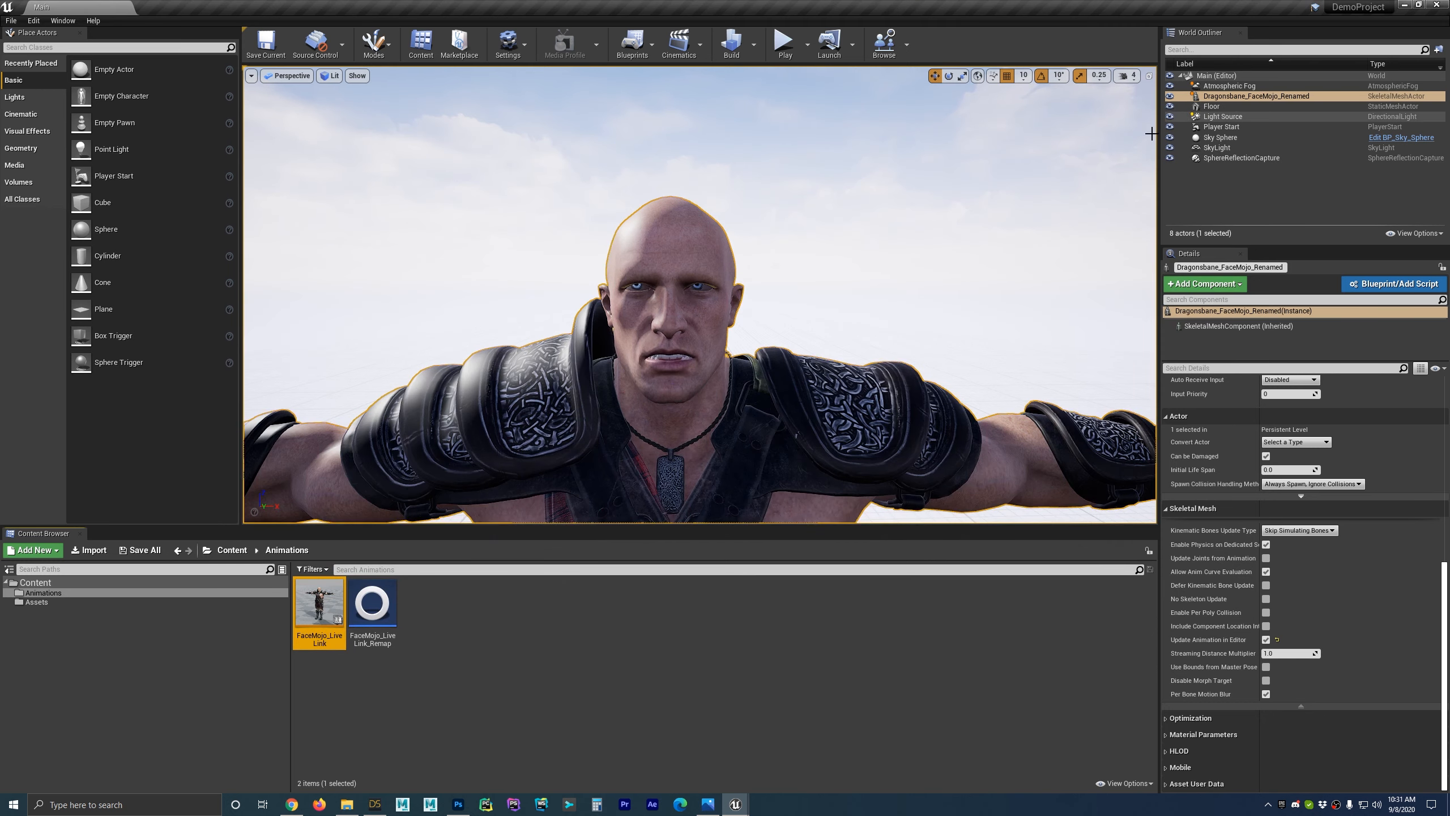
Create a Structure asset named CalibrationOffsets in the Animations folder.
{"action": "left_click", "coordinate": [84, 593]}
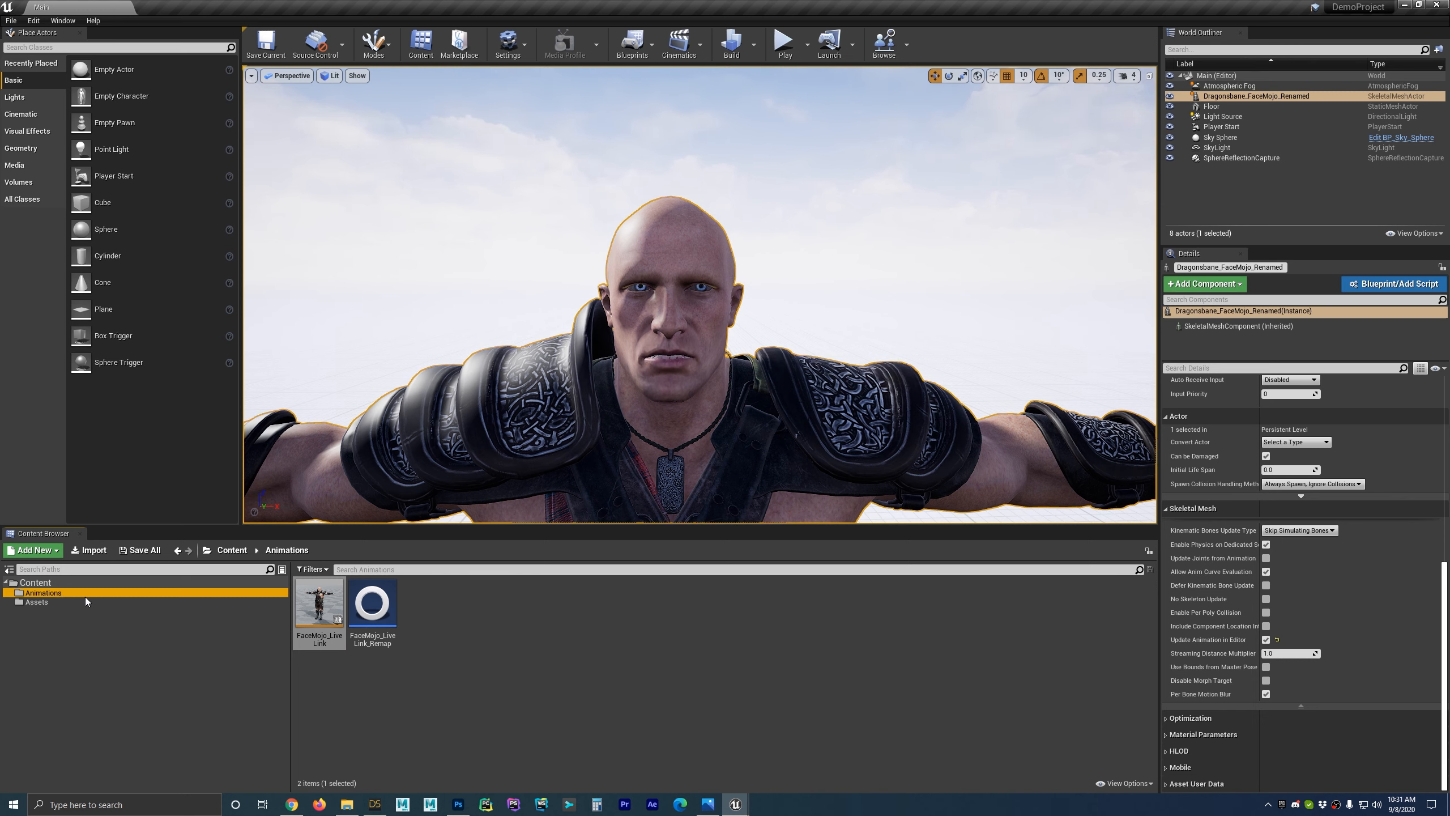
{"action": "right_click", "coordinate": [476, 615]}
{"action": "mouse_move", "coordinate": [477, 612]}
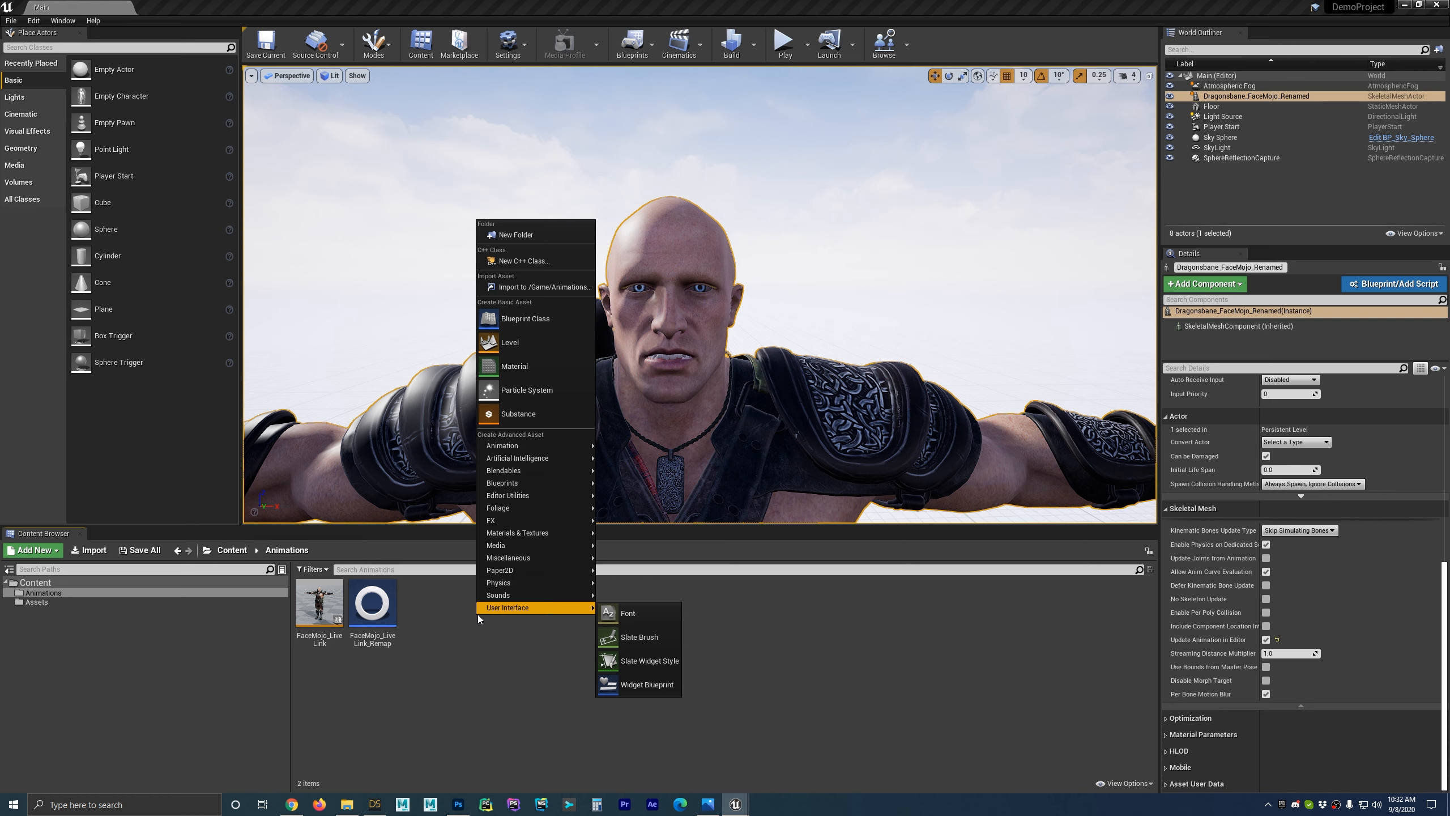
{"action": "mouse_move", "coordinate": [542, 483]}
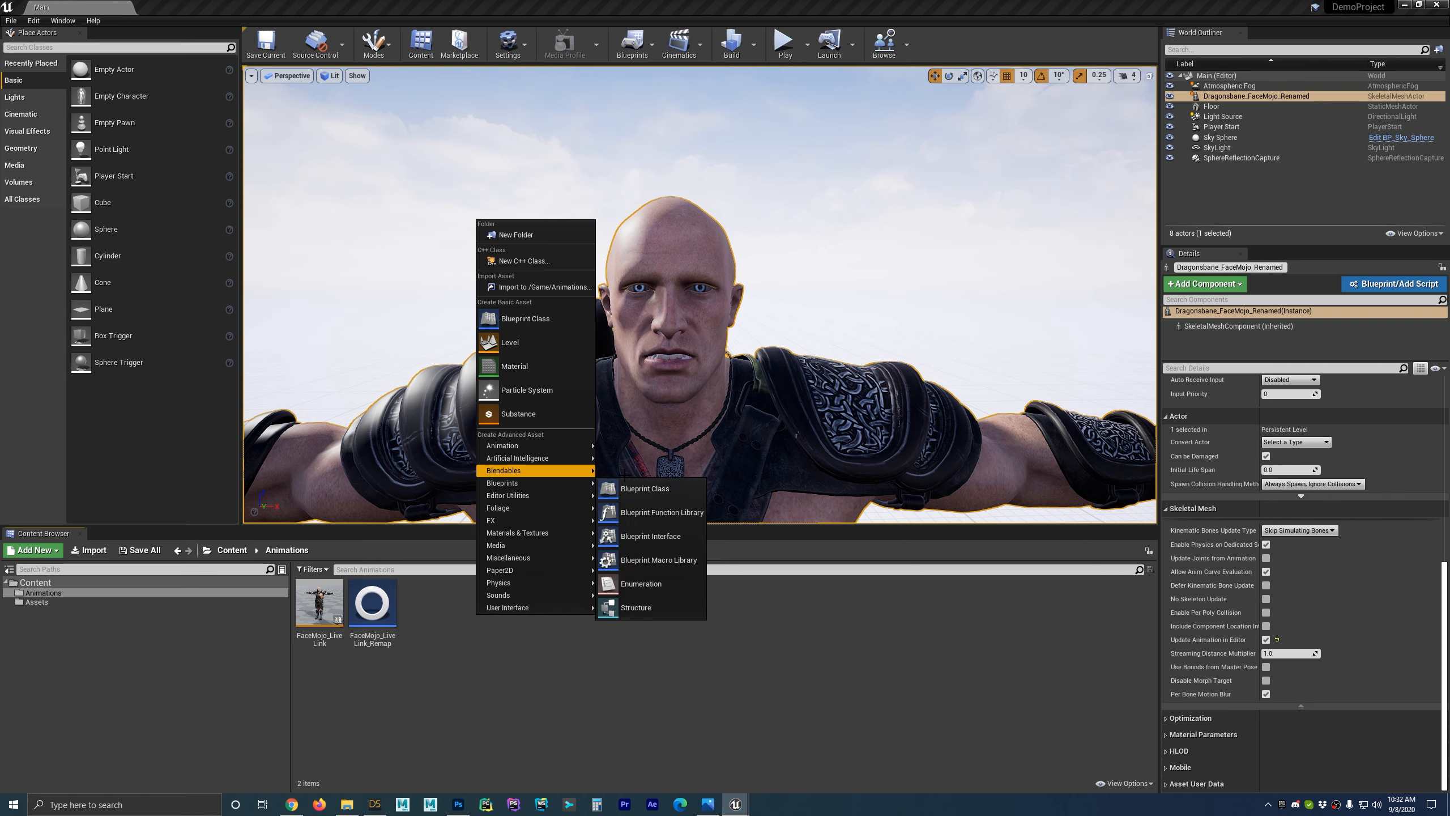
{"action": "left_click", "coordinate": [649, 607]}
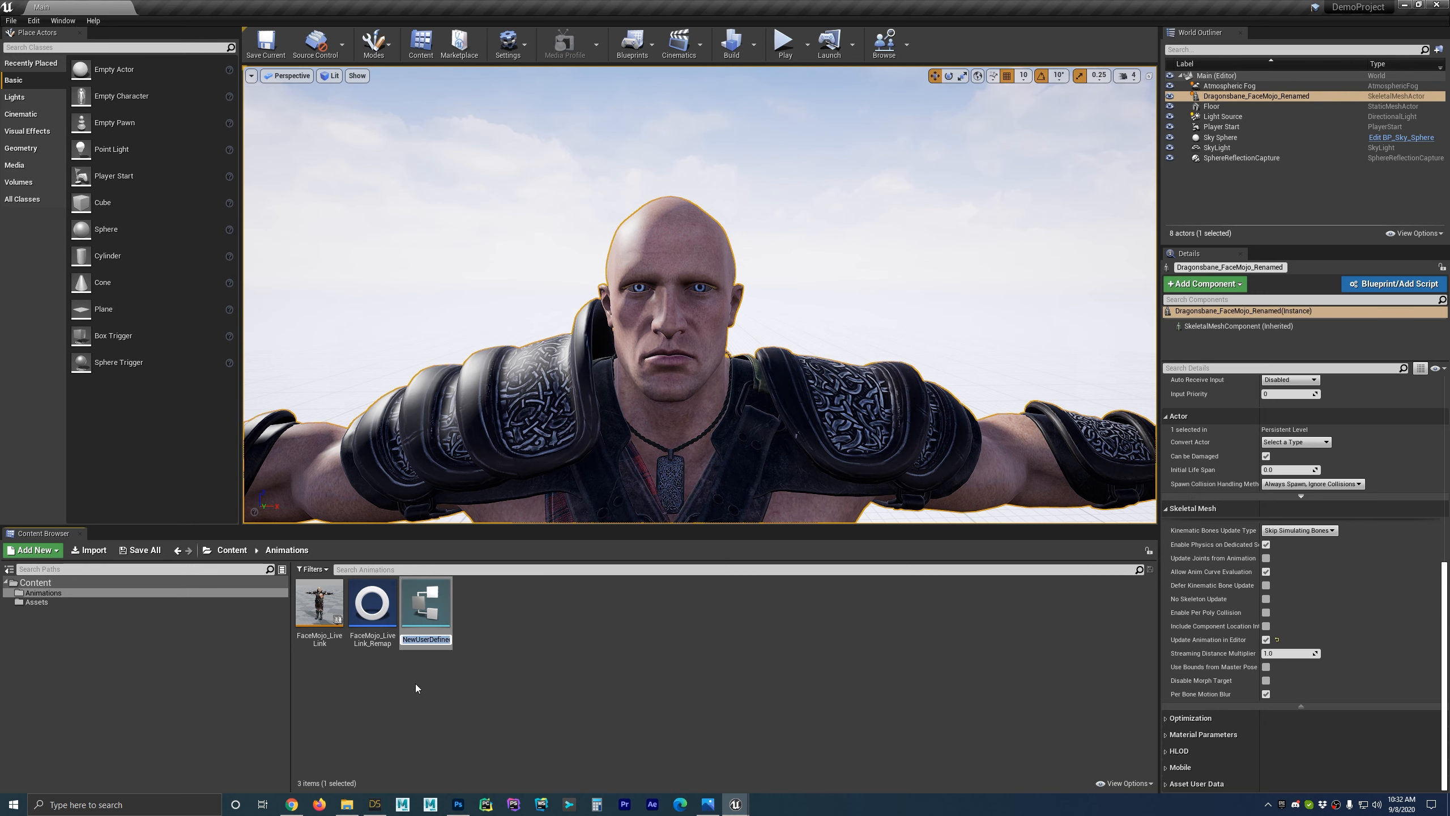
{"action": "type", "text": "alibrationOffsert"}
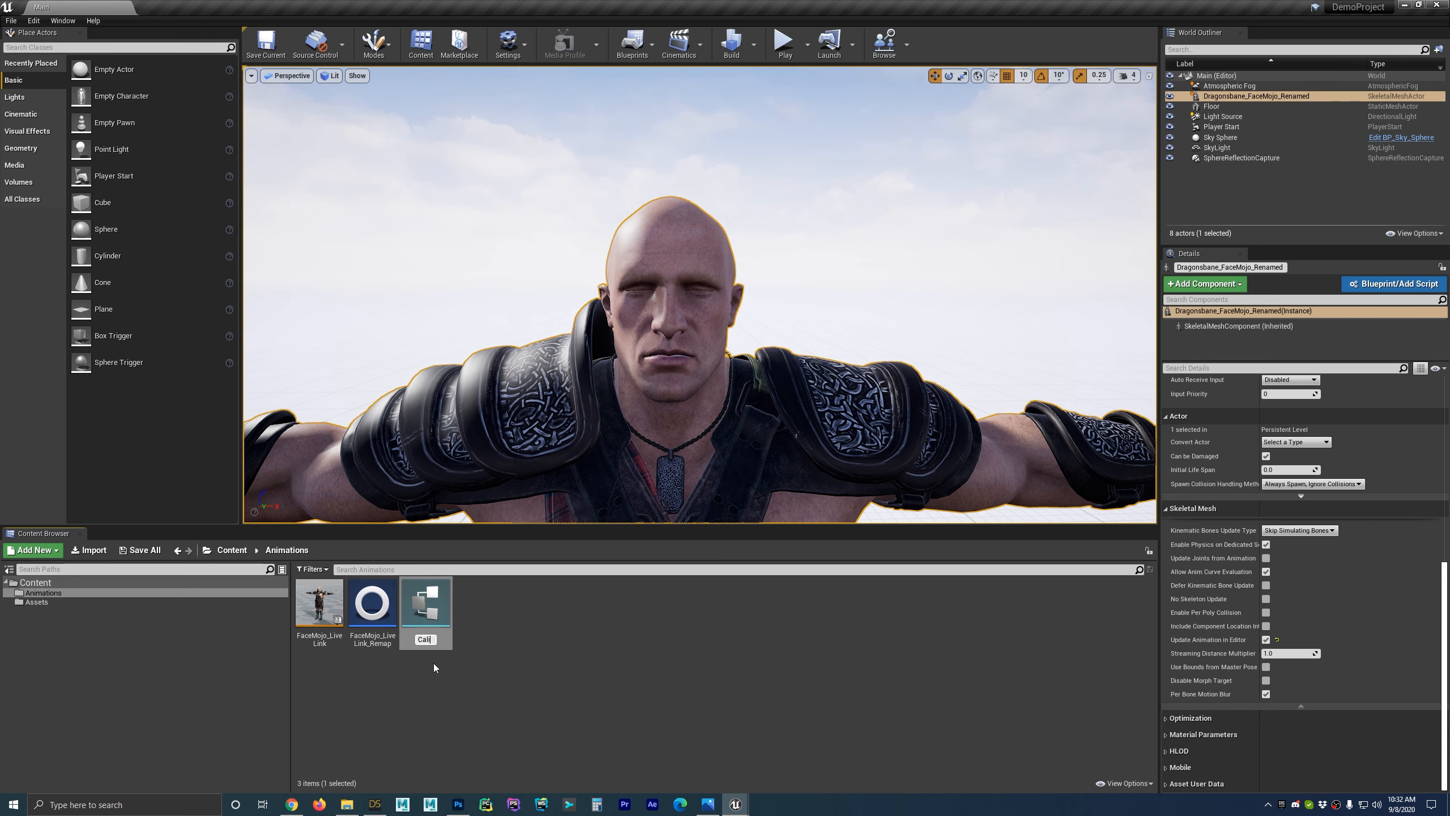
{"action": "key", "text": "BackSpace"}
{"action": "key", "text": "BackSpace"}
{"action": "type", "text": "ts"}
{"action": "key", "text": "Return"}
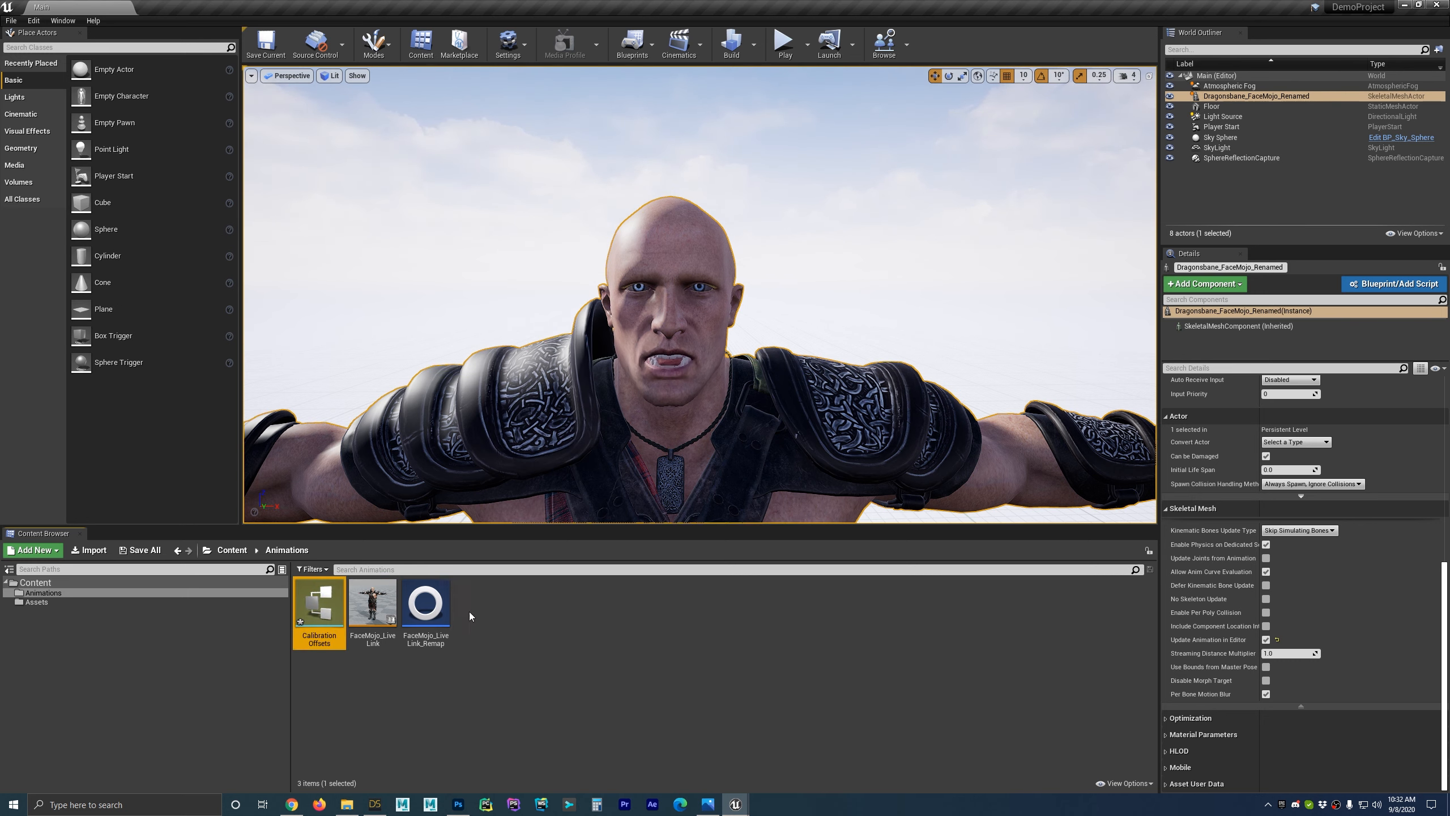
Open the CalibrationOffsets structure and change its first variable's type to Float.
{"action": "left_click_drag", "start_coordinate": [322, 600], "coordinate": [327, 615]}
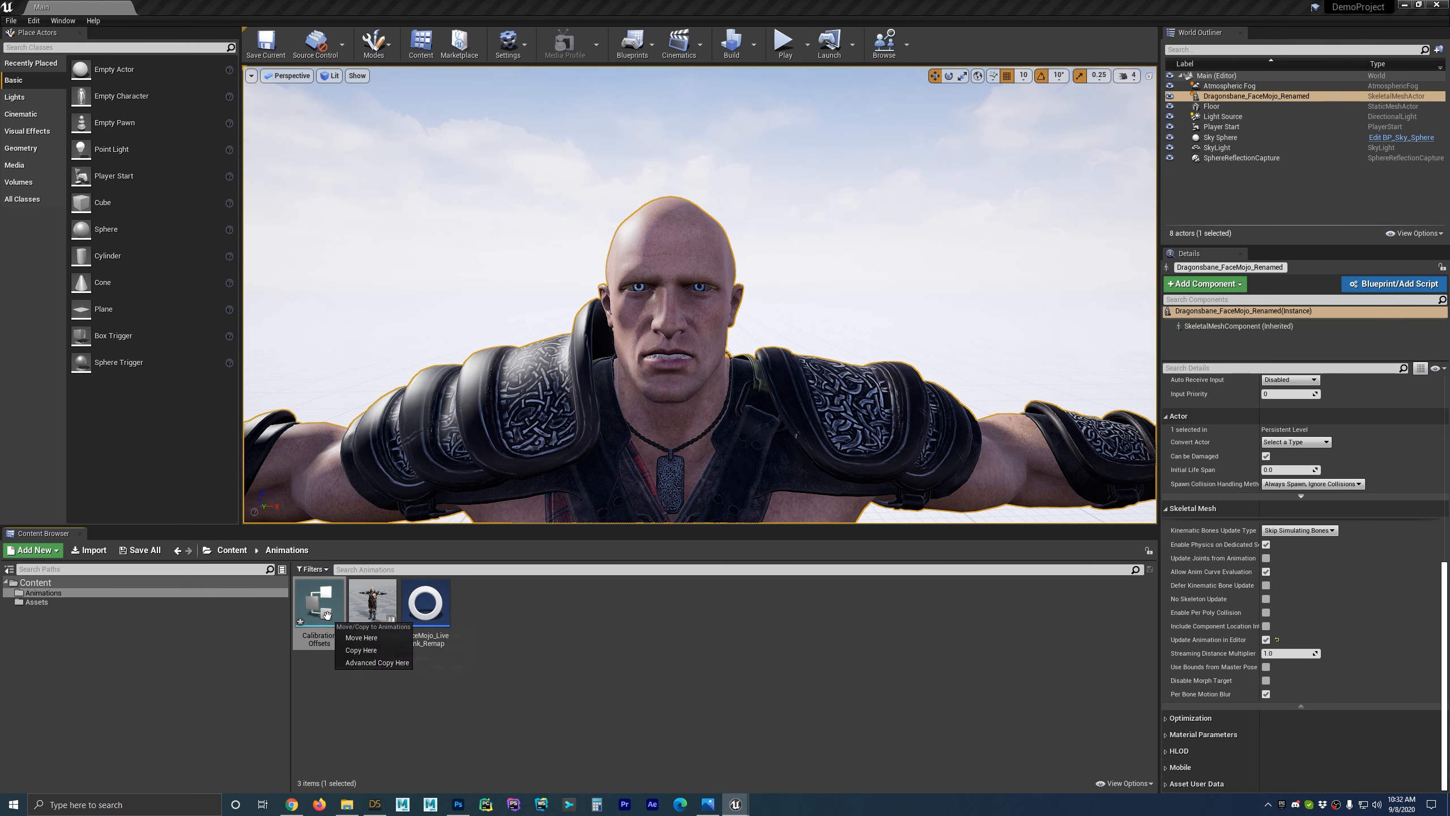
{"action": "left_click", "coordinate": [515, 624]}
{"action": "left_click", "coordinate": [332, 602]}
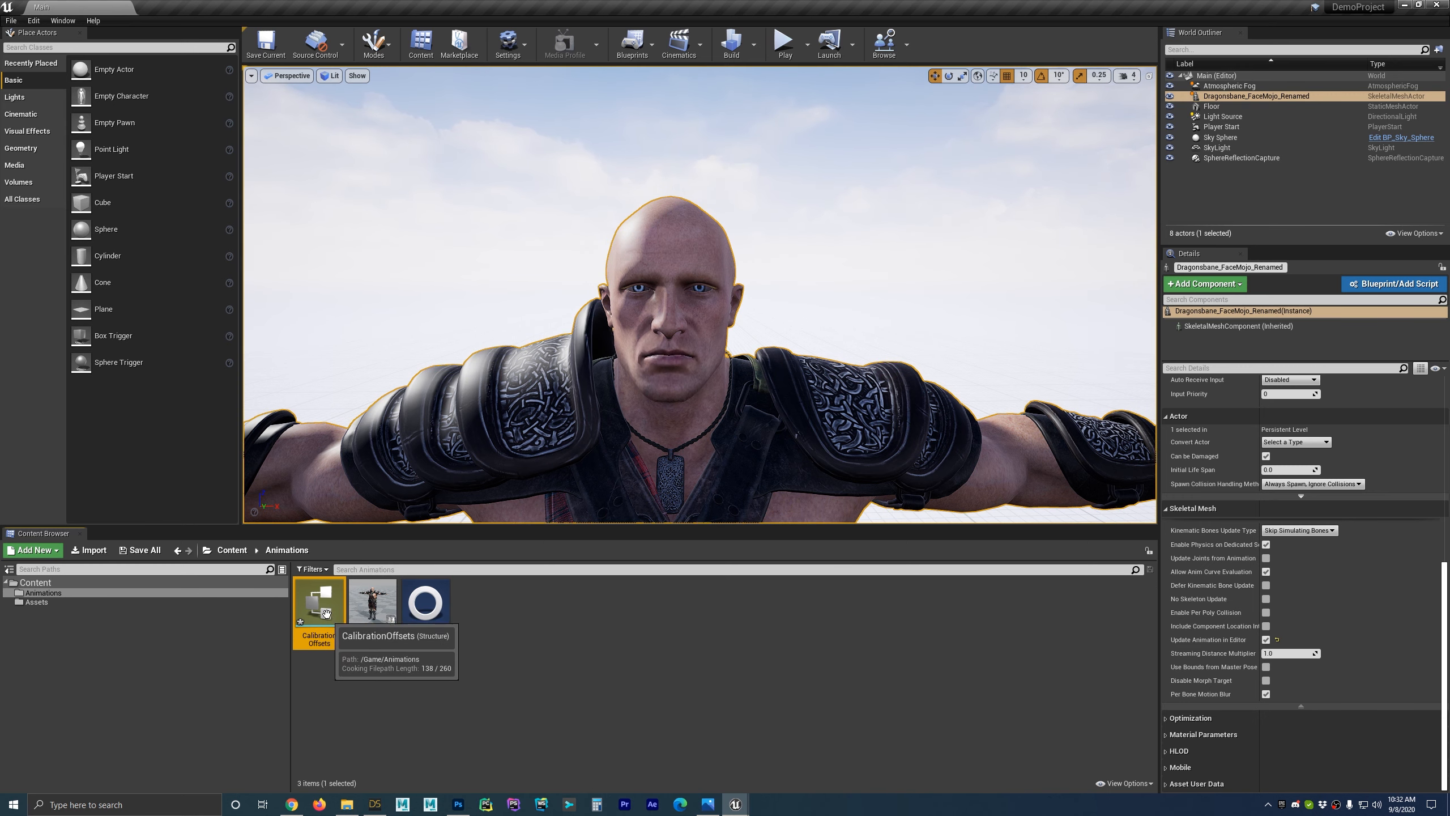
{"action": "double_click", "coordinate": [321, 596]}
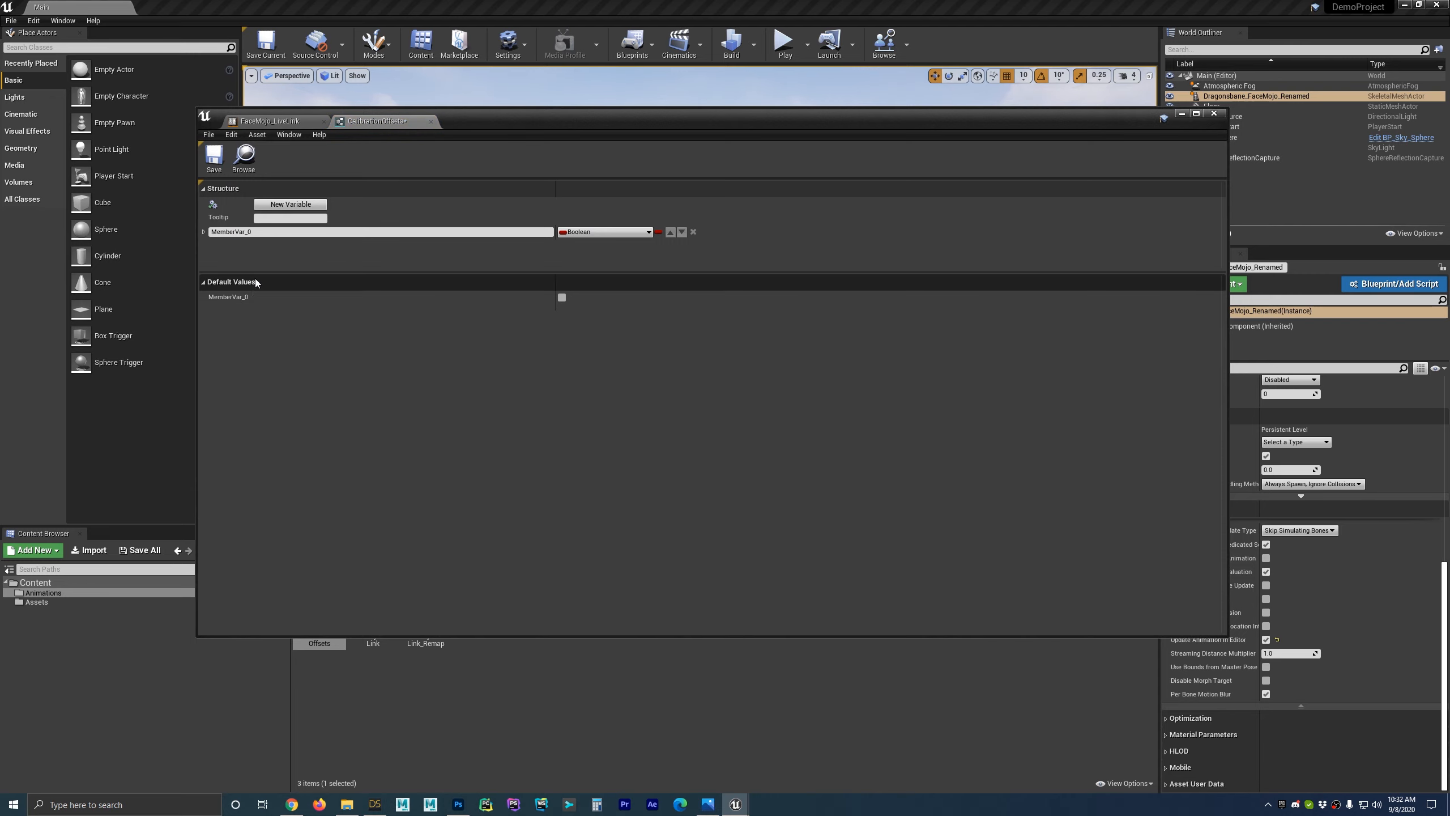
{"action": "left_click", "coordinate": [598, 233]}
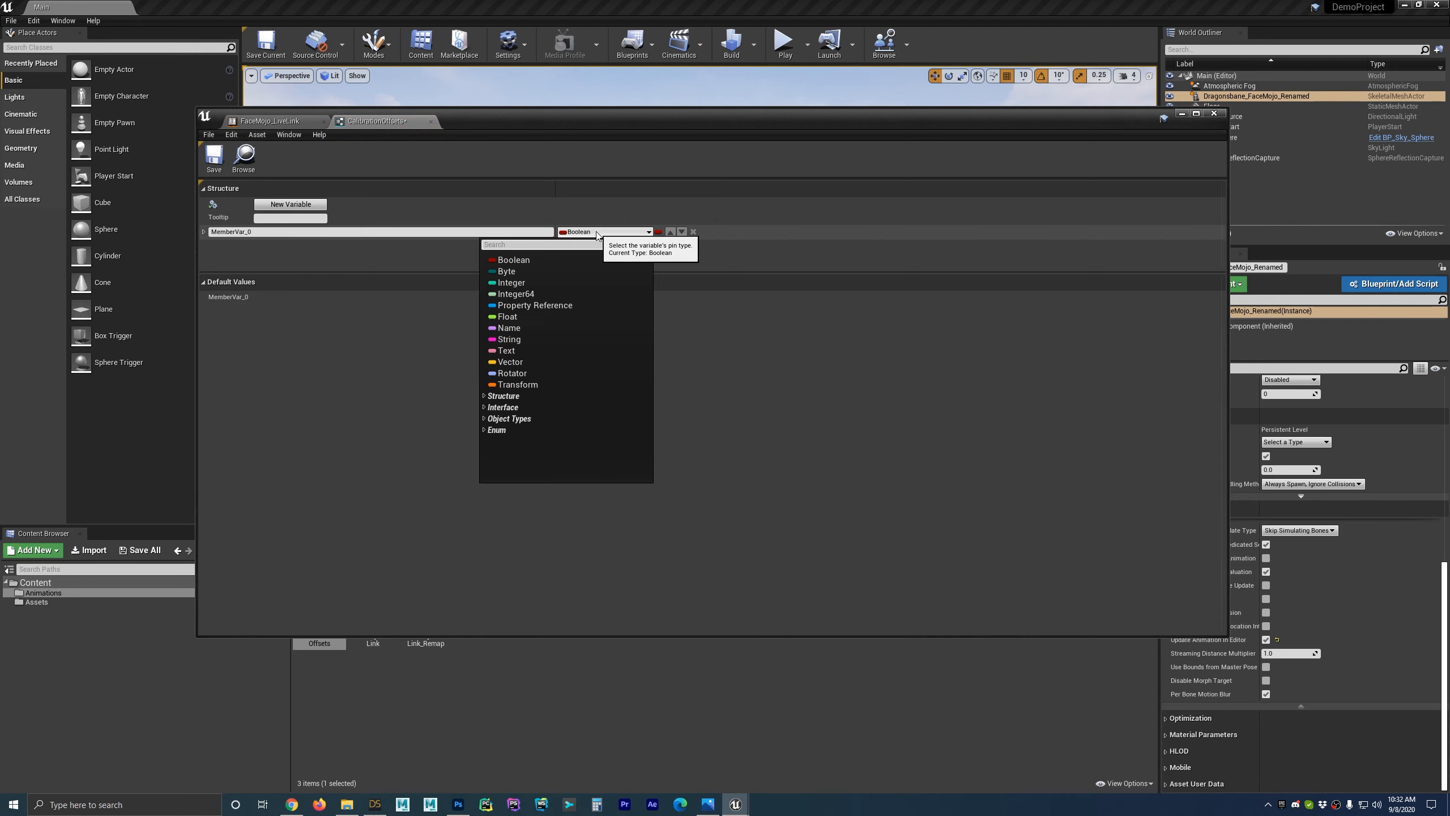
{"action": "left_click", "coordinate": [524, 318]}
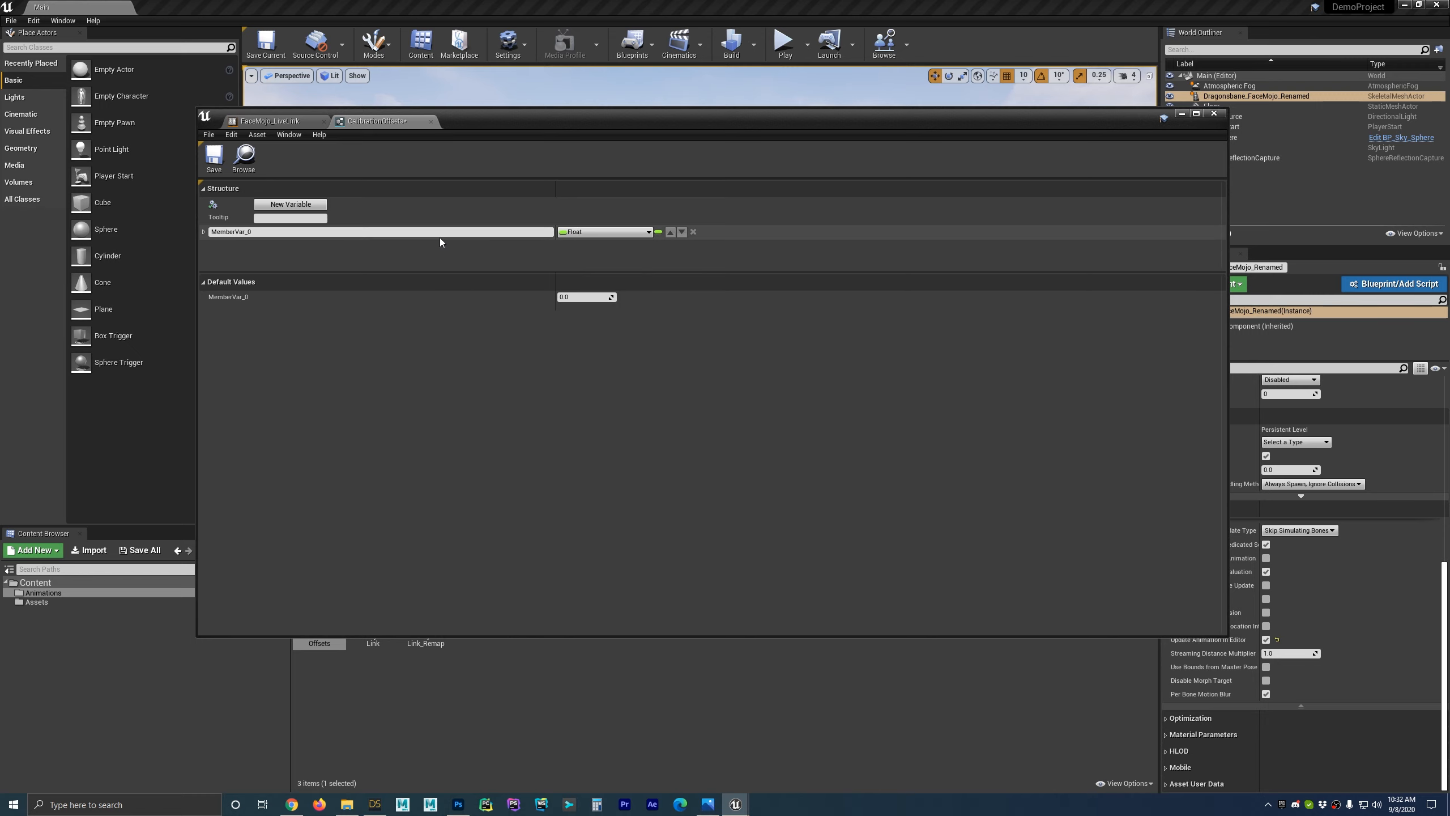
Name the first float variable eyeSquintLeft, using the blend shape names in the face capture image as reference.
{"action": "left_click", "coordinate": [414, 231]}
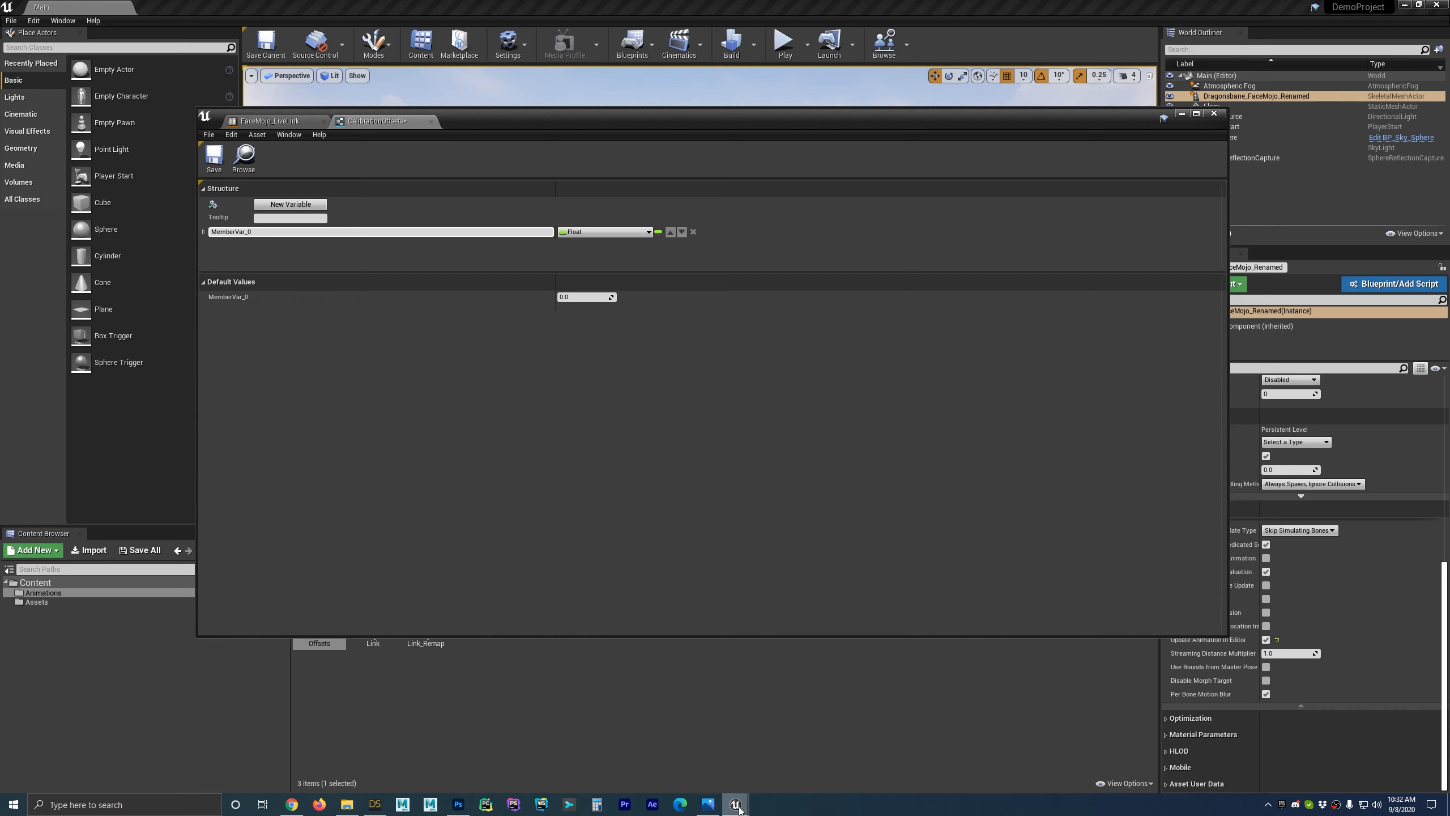
{"action": "left_click", "coordinate": [709, 804]}
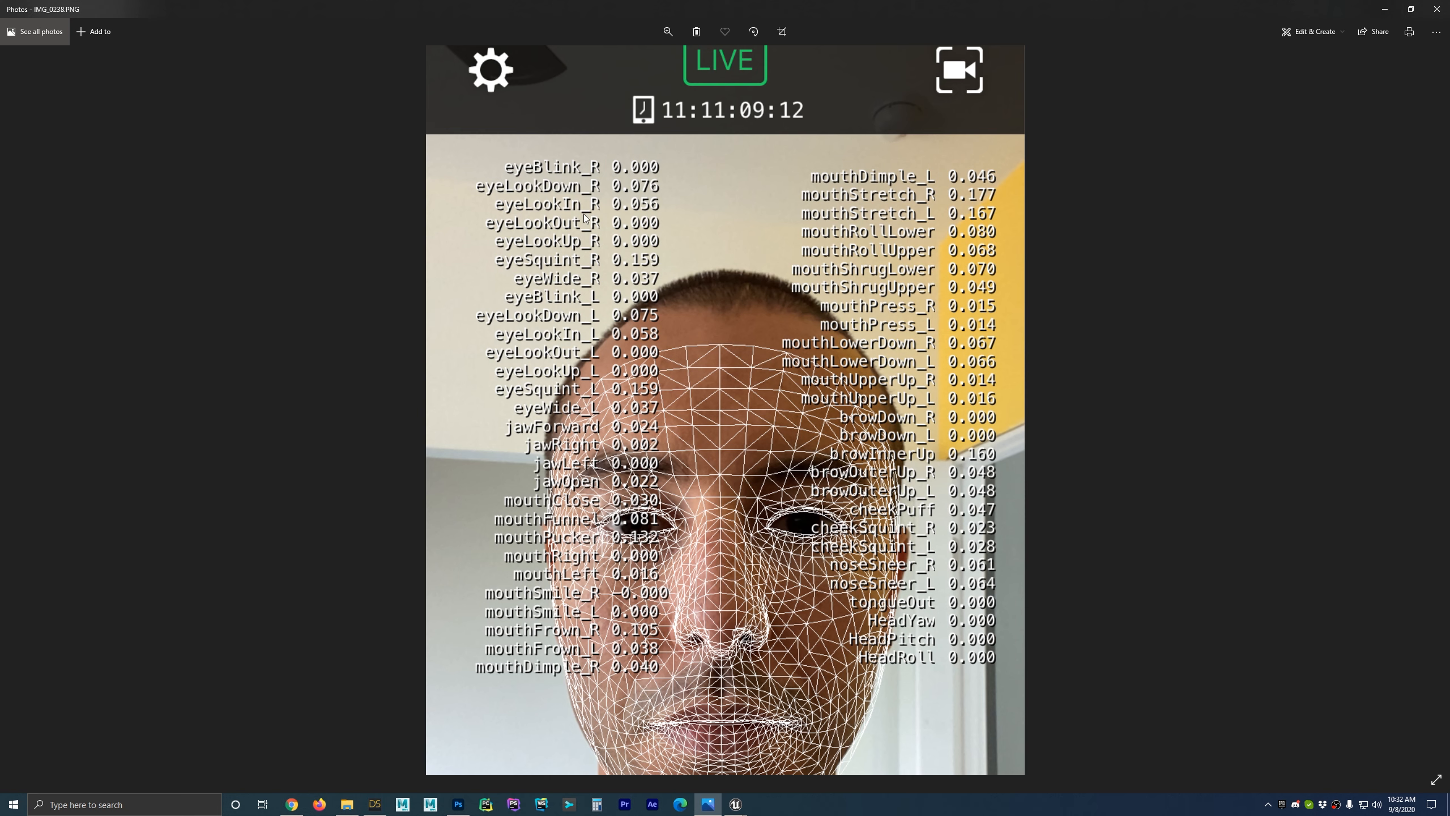
{"action": "left_click", "coordinate": [1383, 9]}
{"action": "type", "text": "eye"}
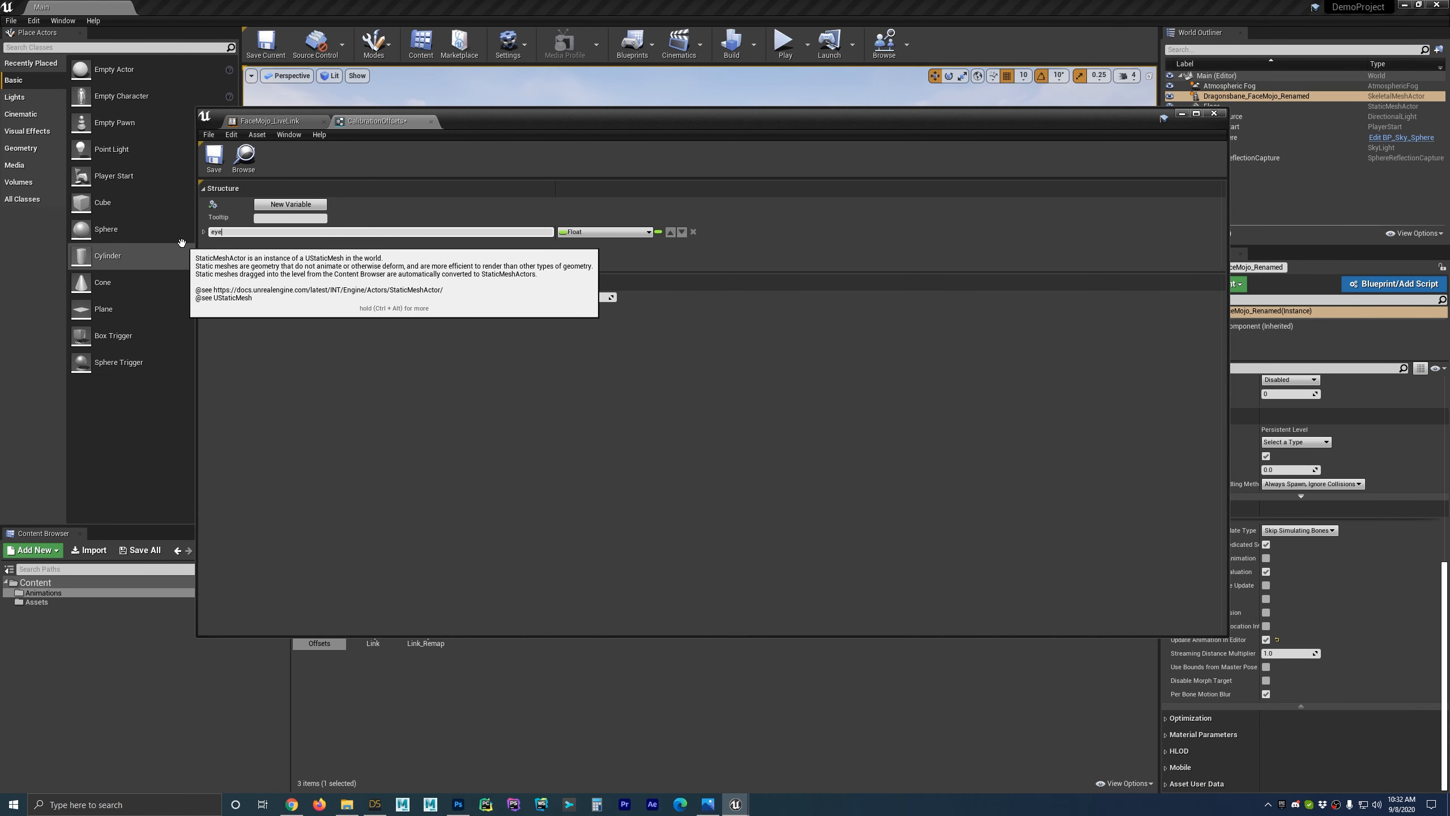
{"action": "type", "text": "SquintLeft"}
{"action": "left_click", "coordinate": [206, 234]}
{"action": "key", "text": "ctrl+c"}
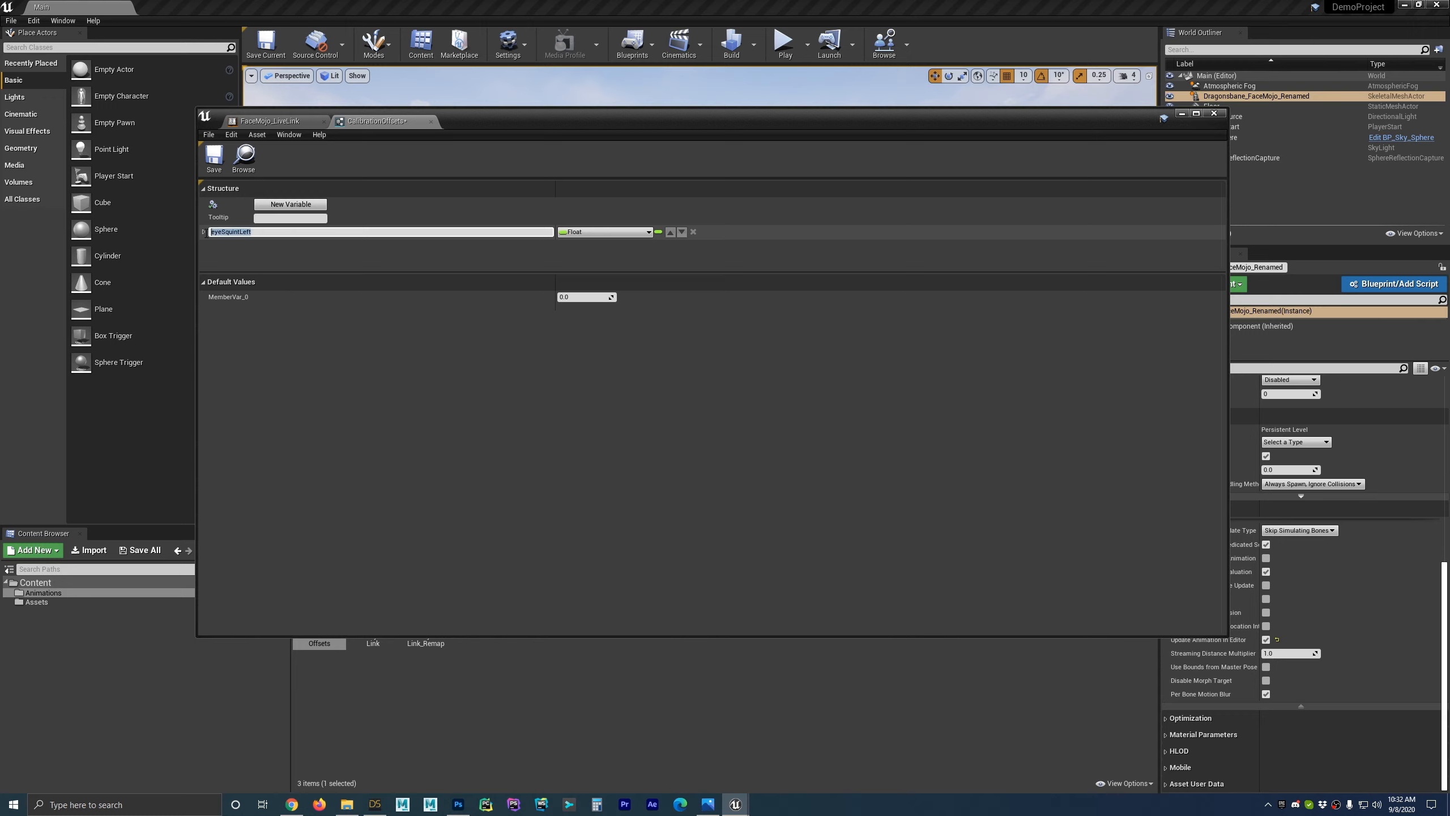
{"action": "key", "text": "Return"}
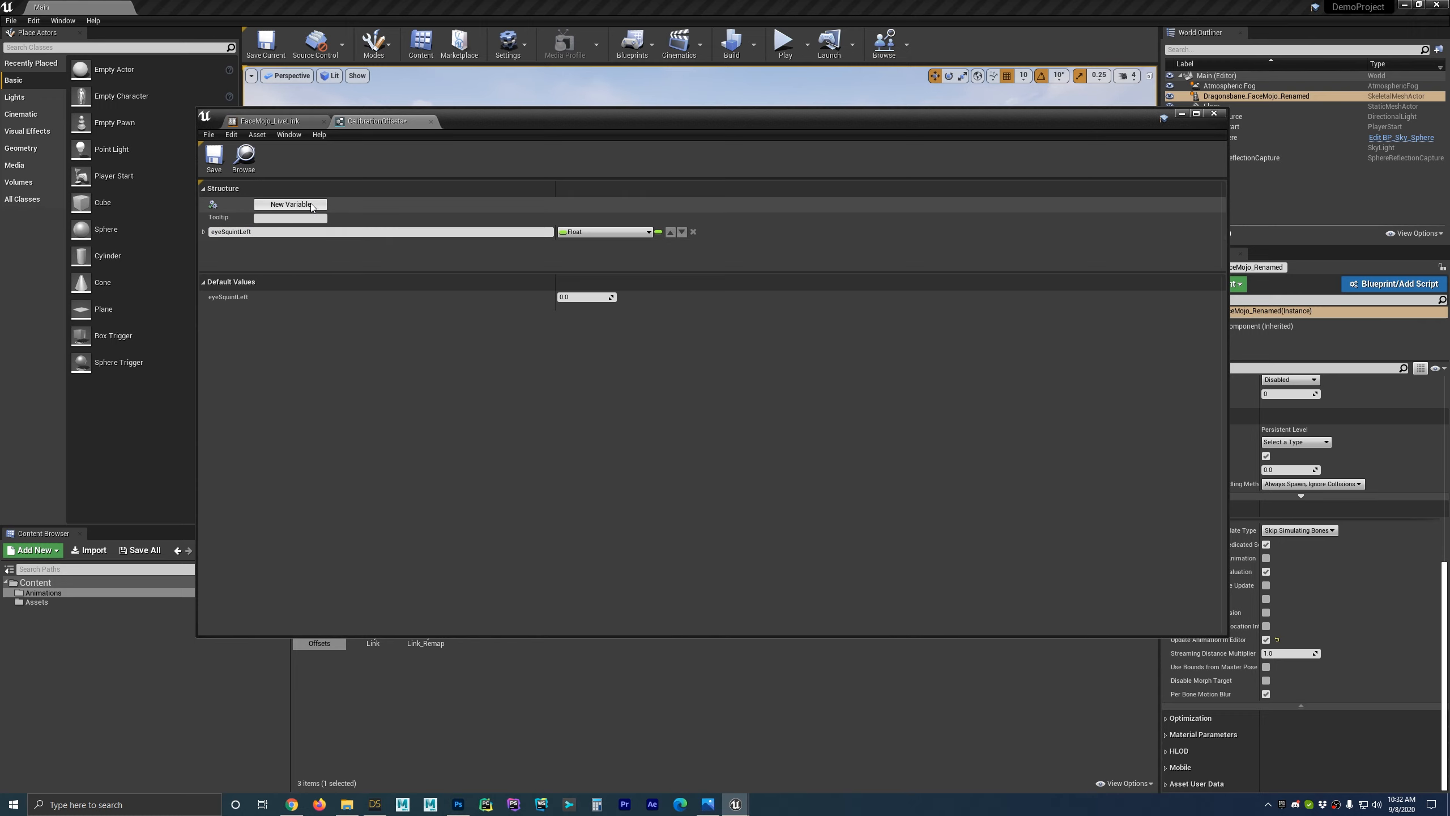
Add a second float variable to the structure and name it eyeSquintRight.
{"action": "left_click", "coordinate": [291, 204]}
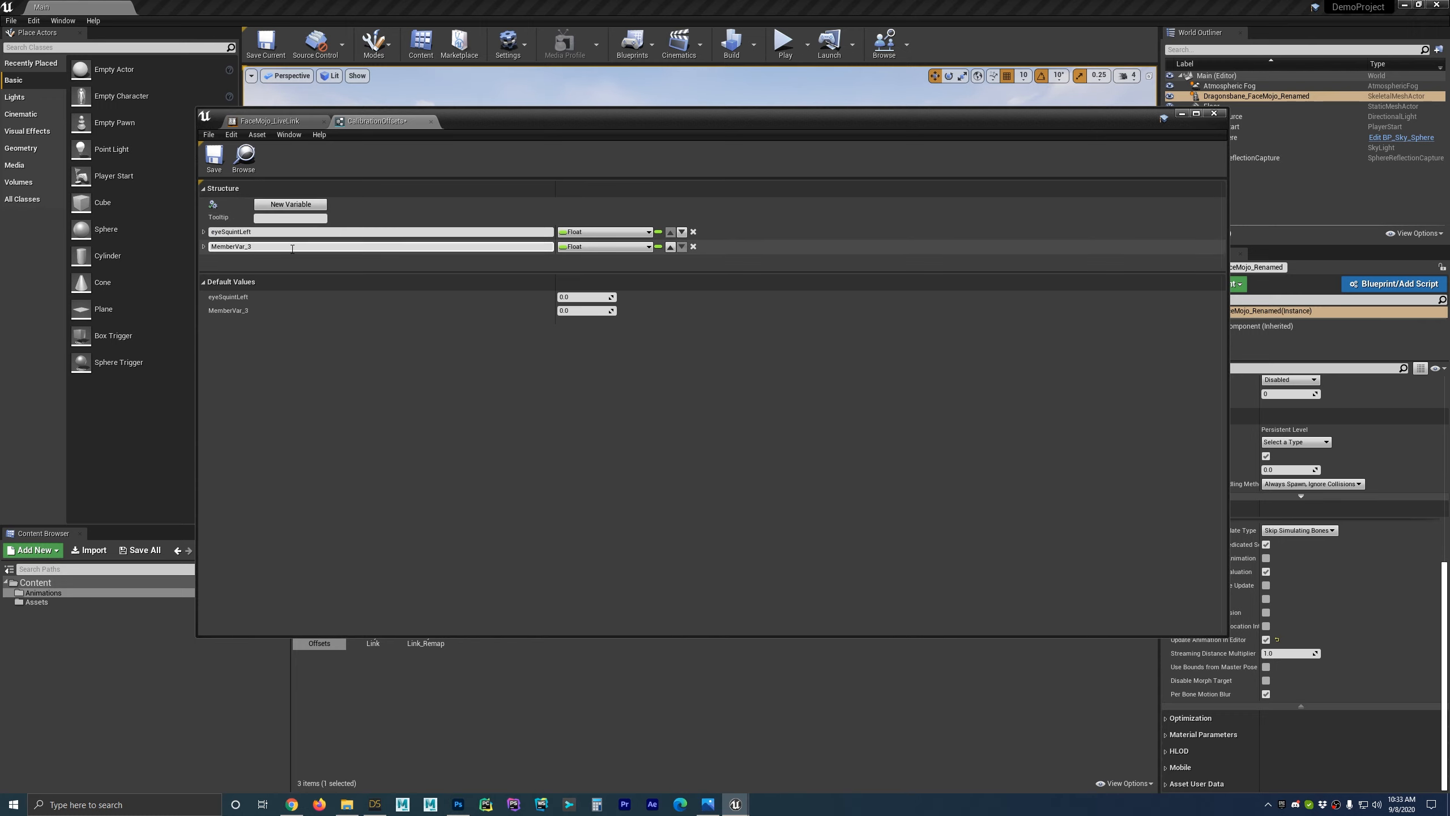
{"action": "left_click", "coordinate": [213, 247]}
{"action": "key", "text": "ctrl+v"}
{"action": "type", "text": "Right"}
{"action": "key", "text": "Return"}
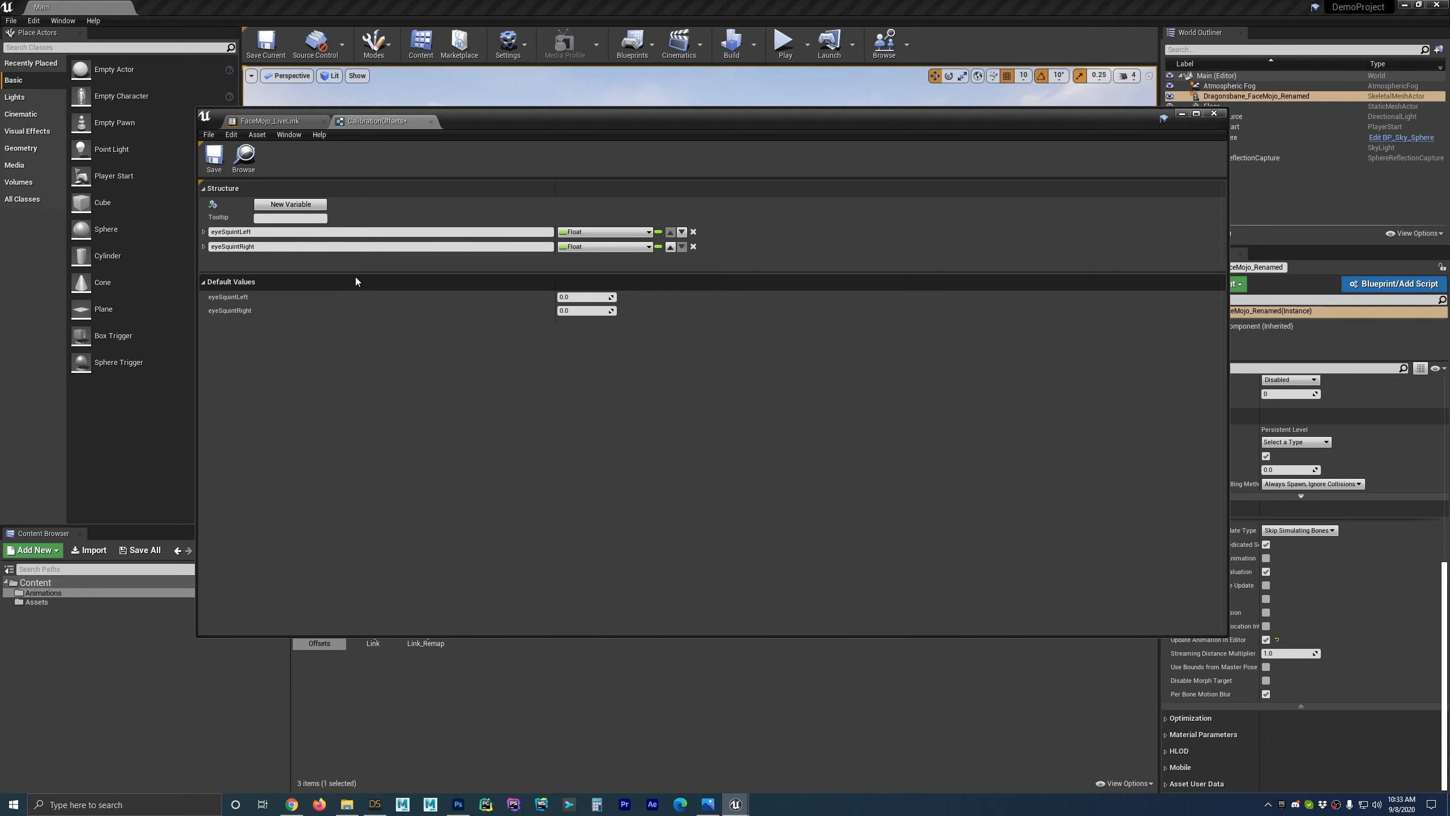
Add a third float variable to the structure and name it mouthFrownLeft.
{"action": "left_click", "coordinate": [312, 204]}
{"action": "left_click", "coordinate": [311, 205]}
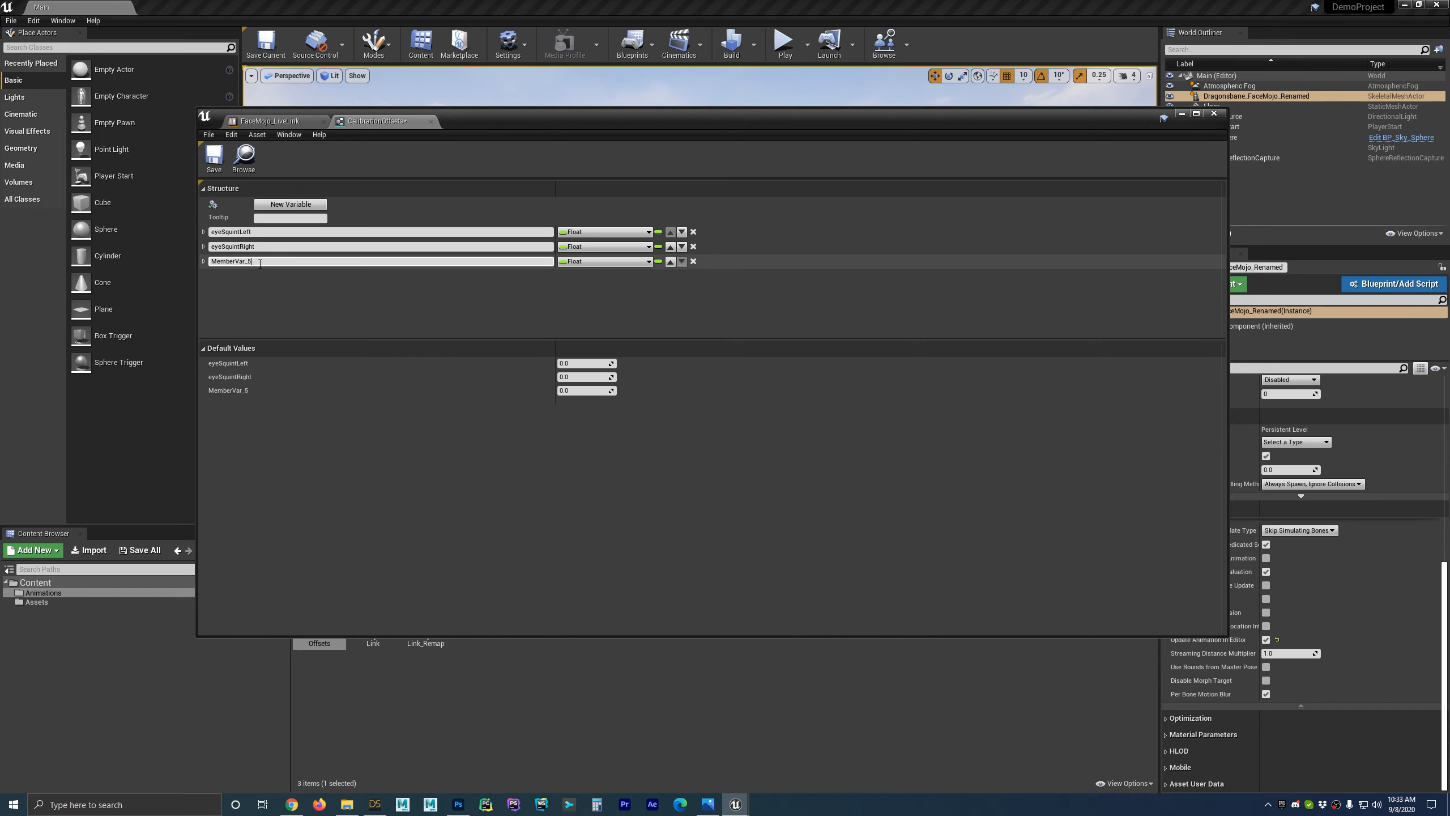
{"action": "type", "text": "mouthFrown"}
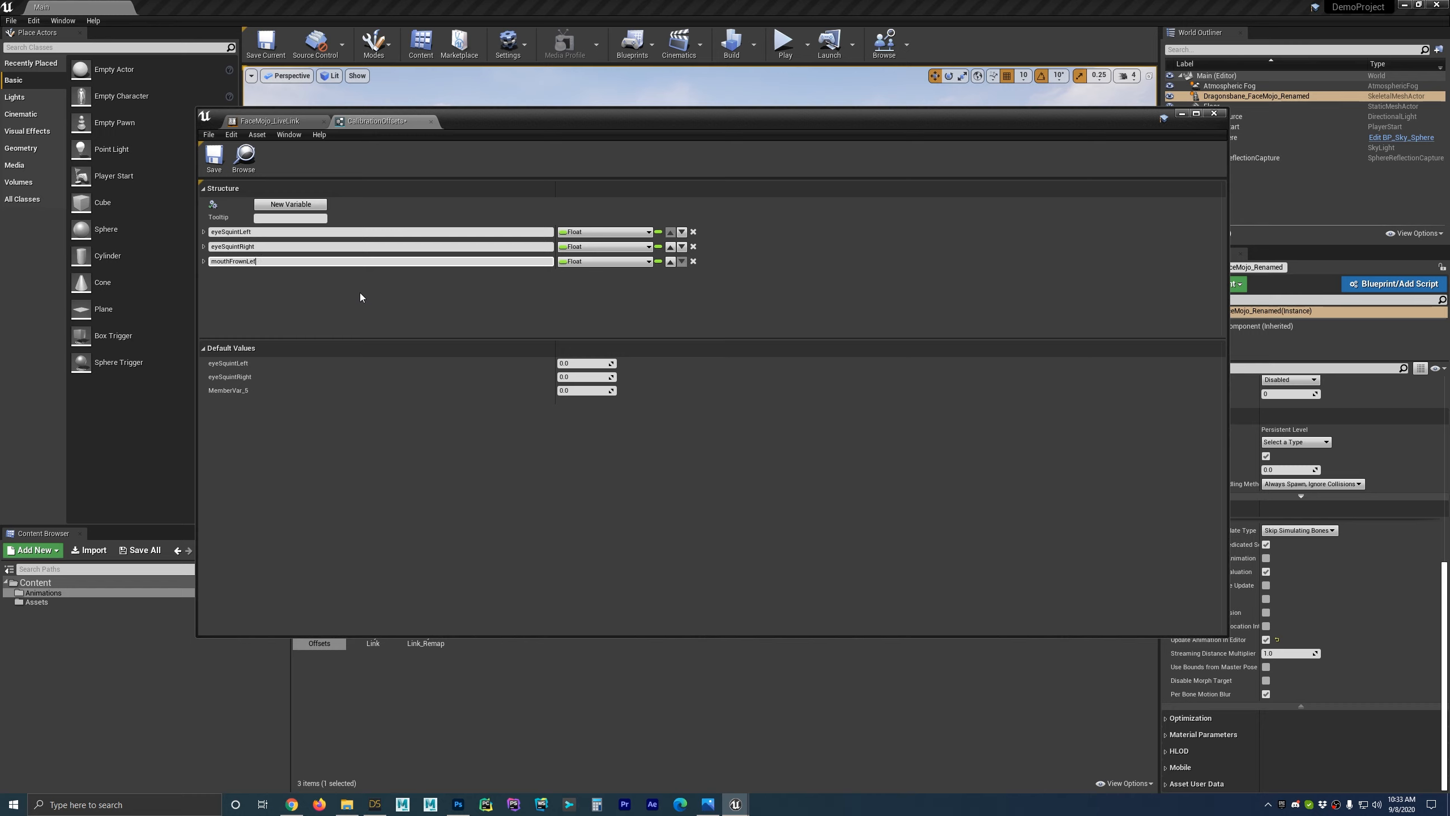
{"action": "type", "text": "Left"}
Add a fourth float variable named mouthFrownRight and check the face capture image for further blend shapes.
{"action": "left_click", "coordinate": [306, 205]}
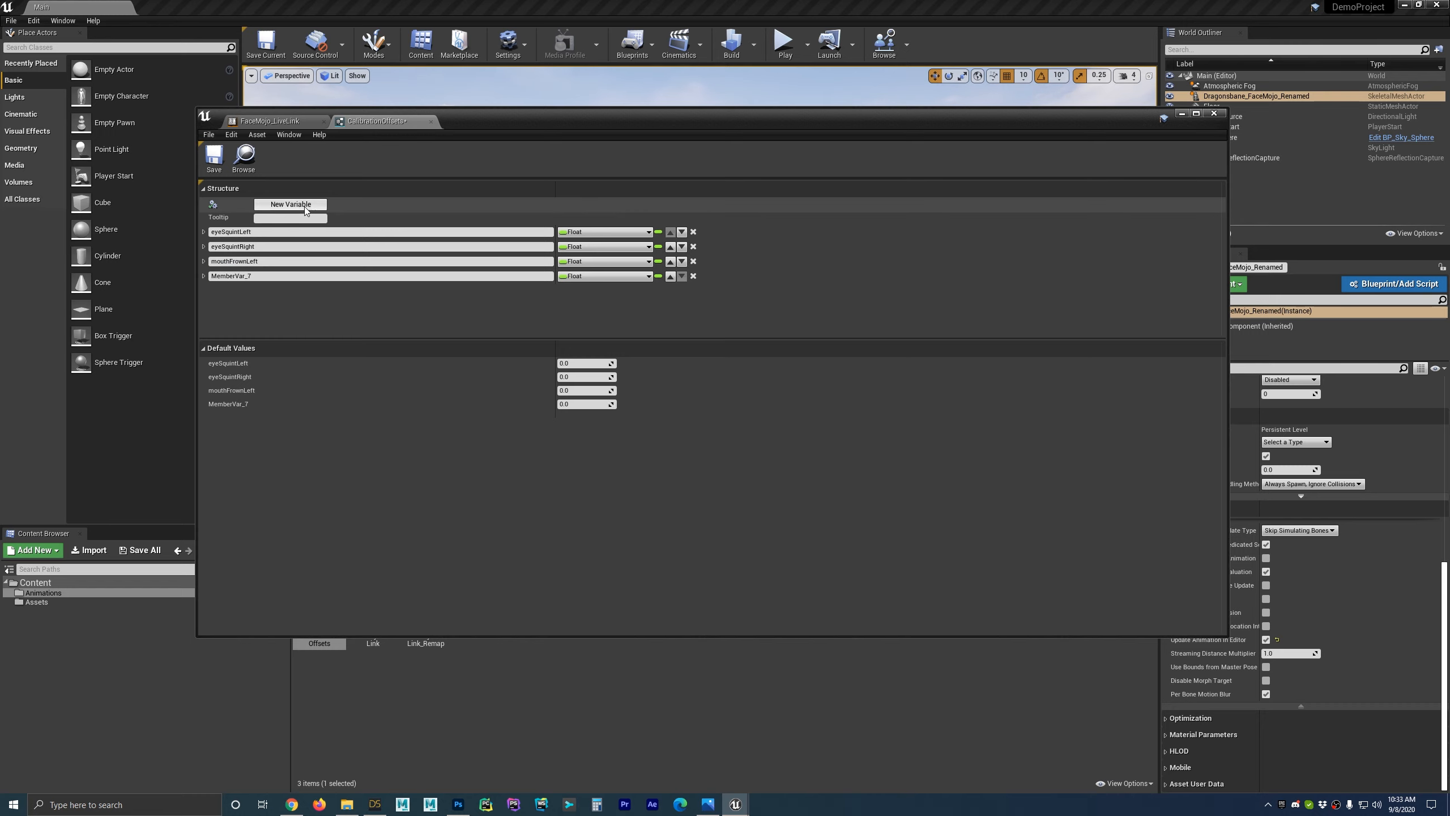
{"action": "type", "text": "mouthFrownLeft"}
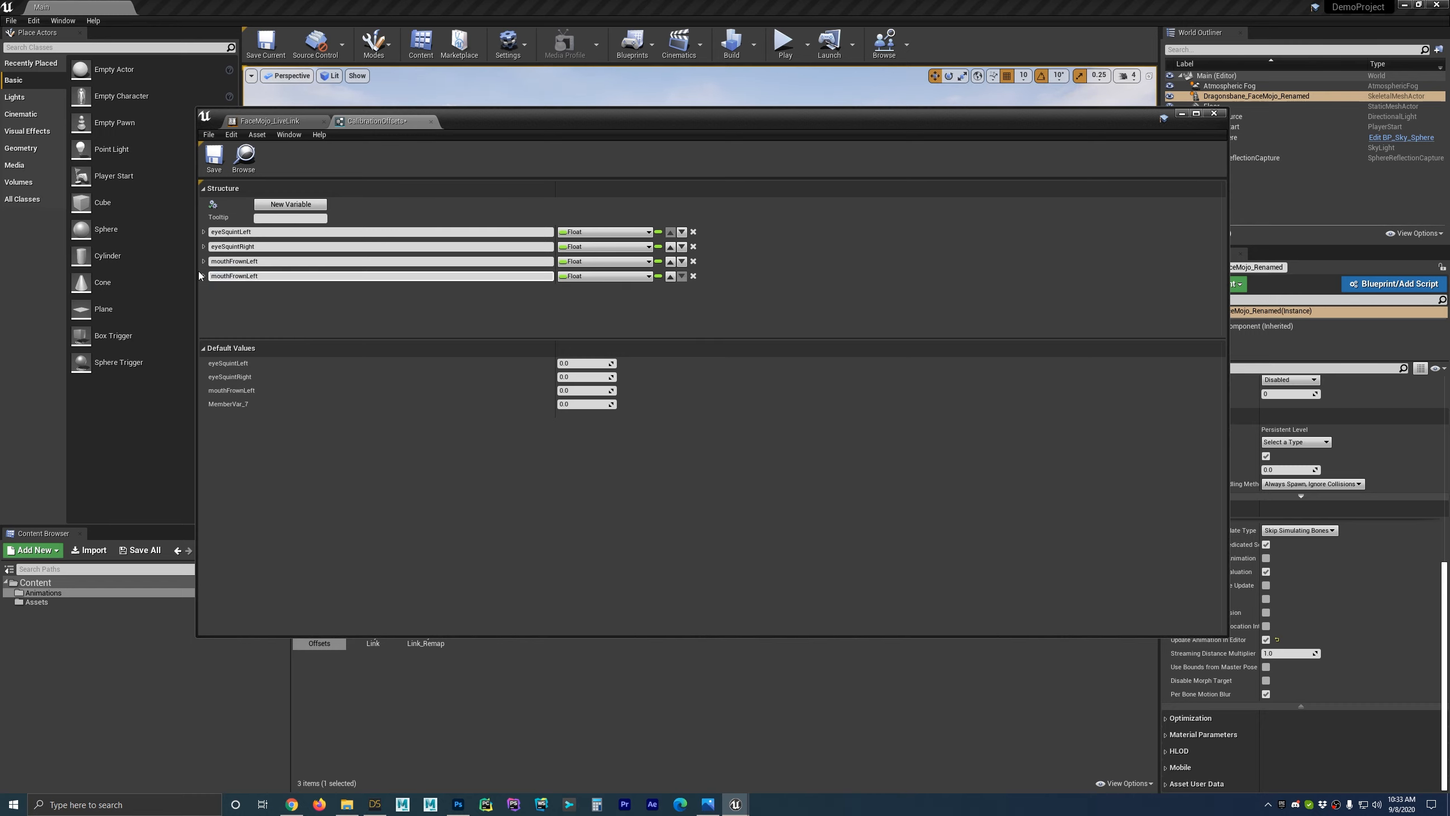
{"action": "type", "text": "Right"}
{"action": "left_click", "coordinate": [708, 804]}
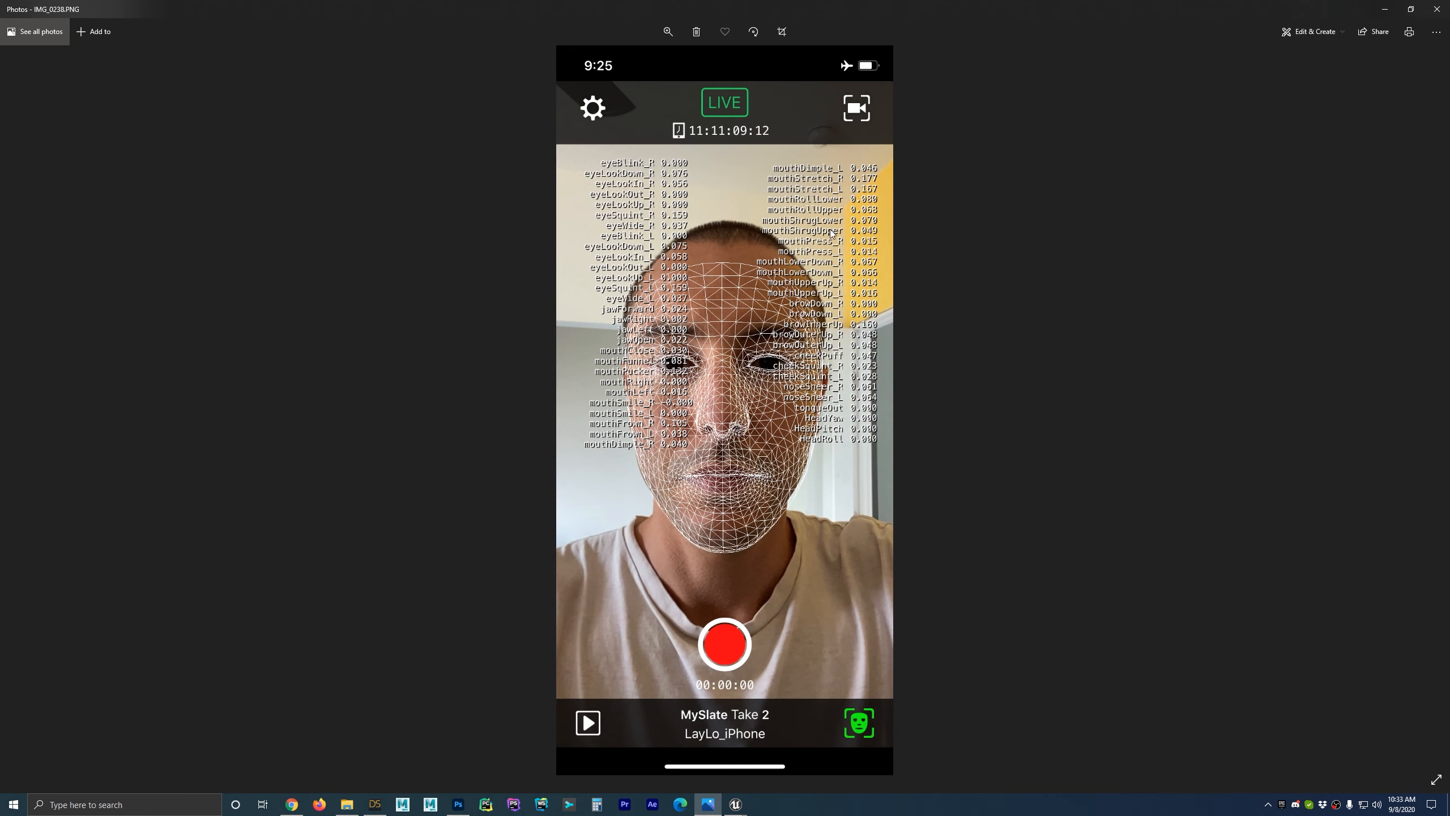
{"action": "left_click", "coordinate": [1385, 9]}
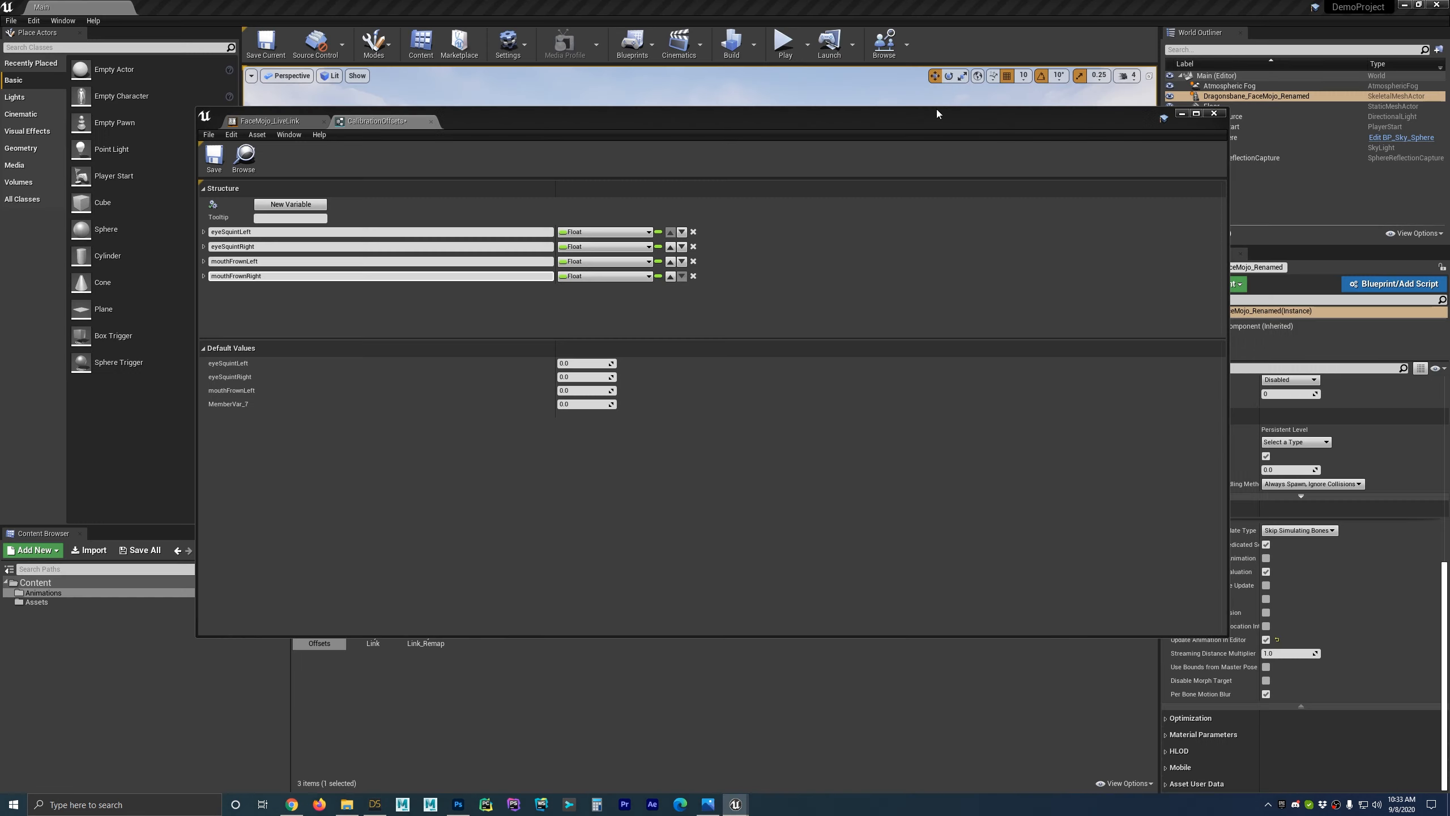
{"action": "left_click", "coordinate": [301, 205]}
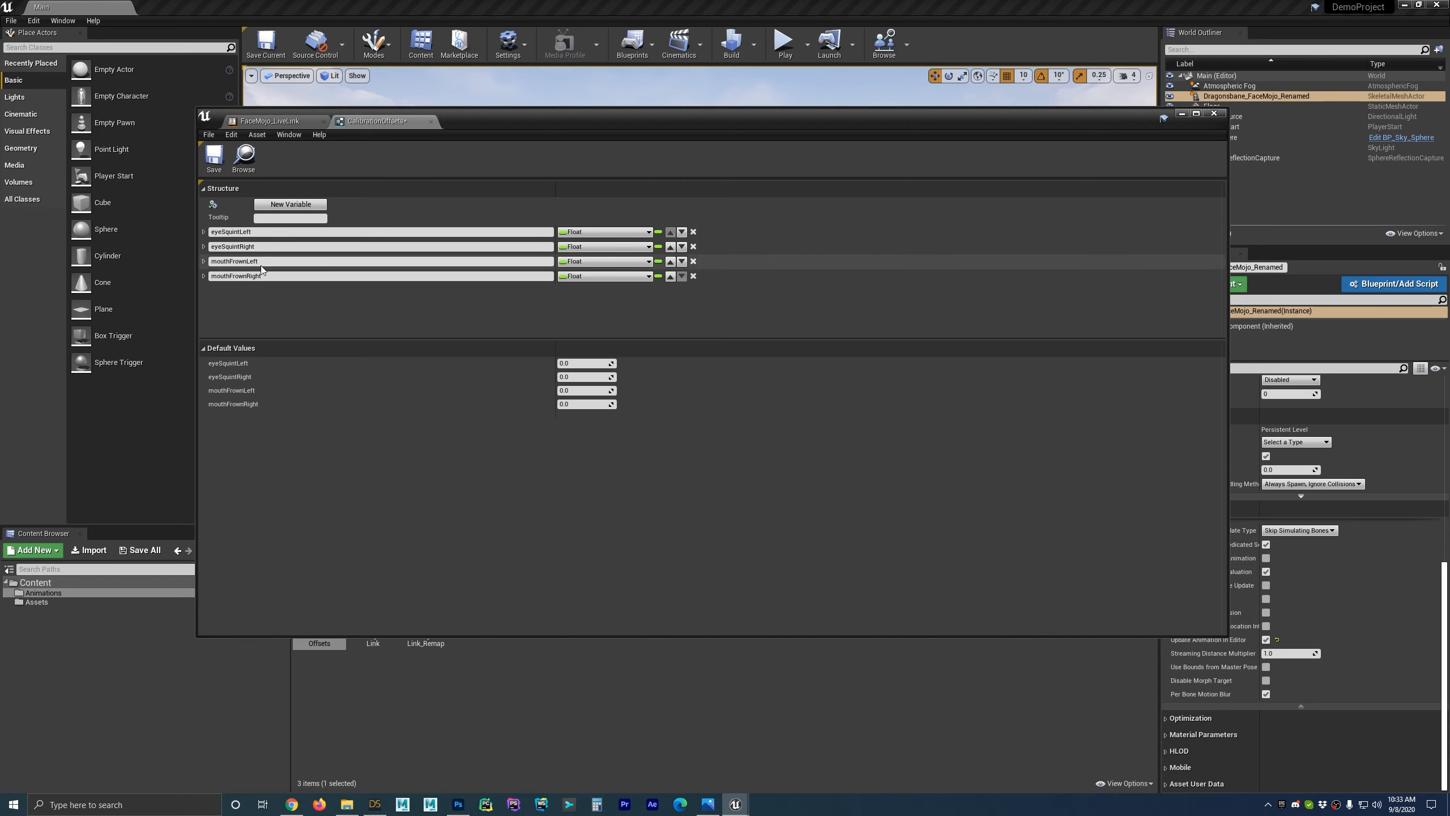
Add a fifth float variable to the structure and name it mouthPressLeft.
{"action": "left_click", "coordinate": [306, 207]}
{"action": "left_click", "coordinate": [232, 291]}
{"action": "type", "text": "mouth"}
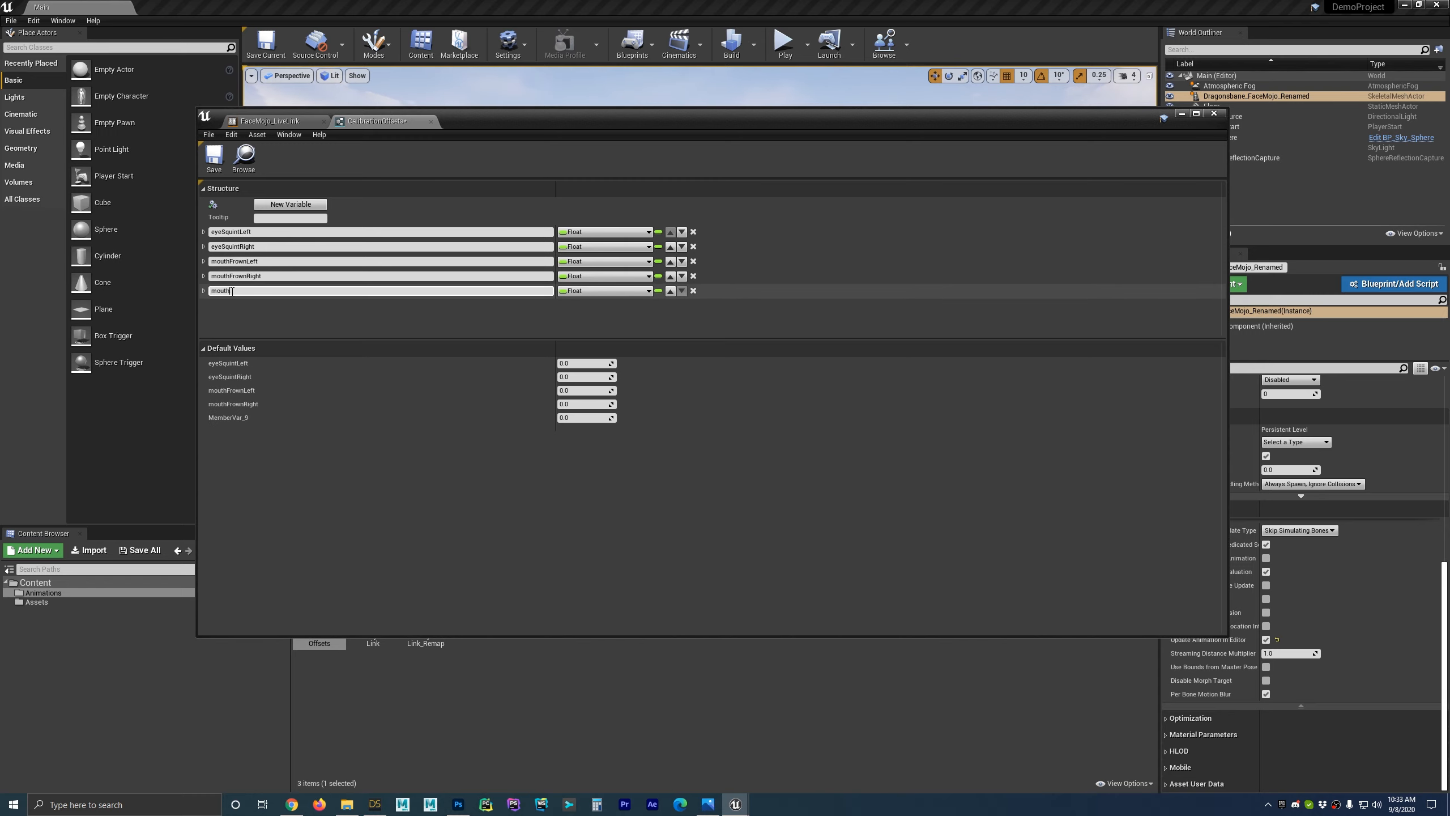
{"action": "type", "text": "PressLeft"}
{"action": "key", "text": "Return"}
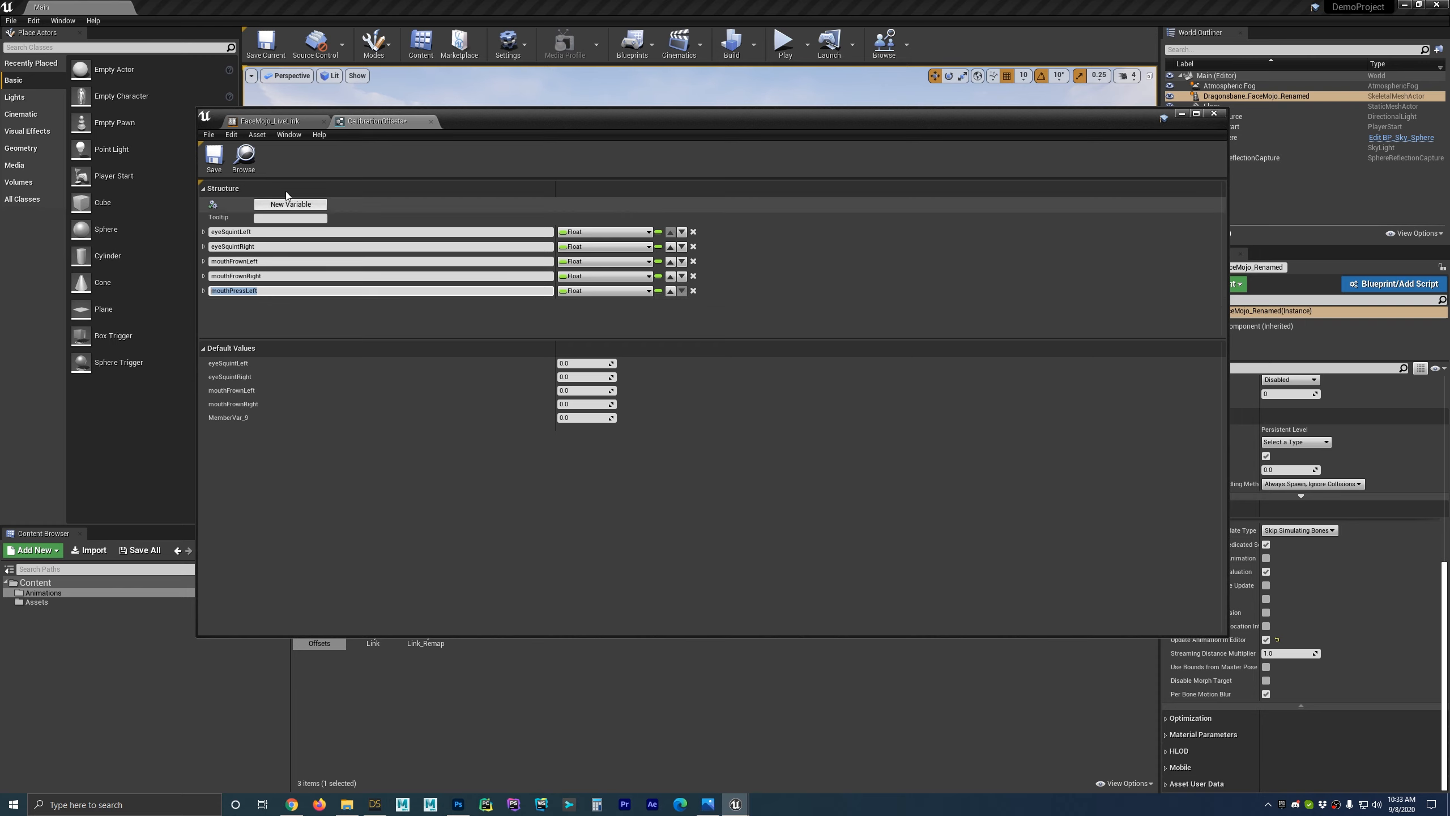
Add a sixth float variable to the structure and name it mouthPressRight.
{"action": "left_click", "coordinate": [297, 204]}
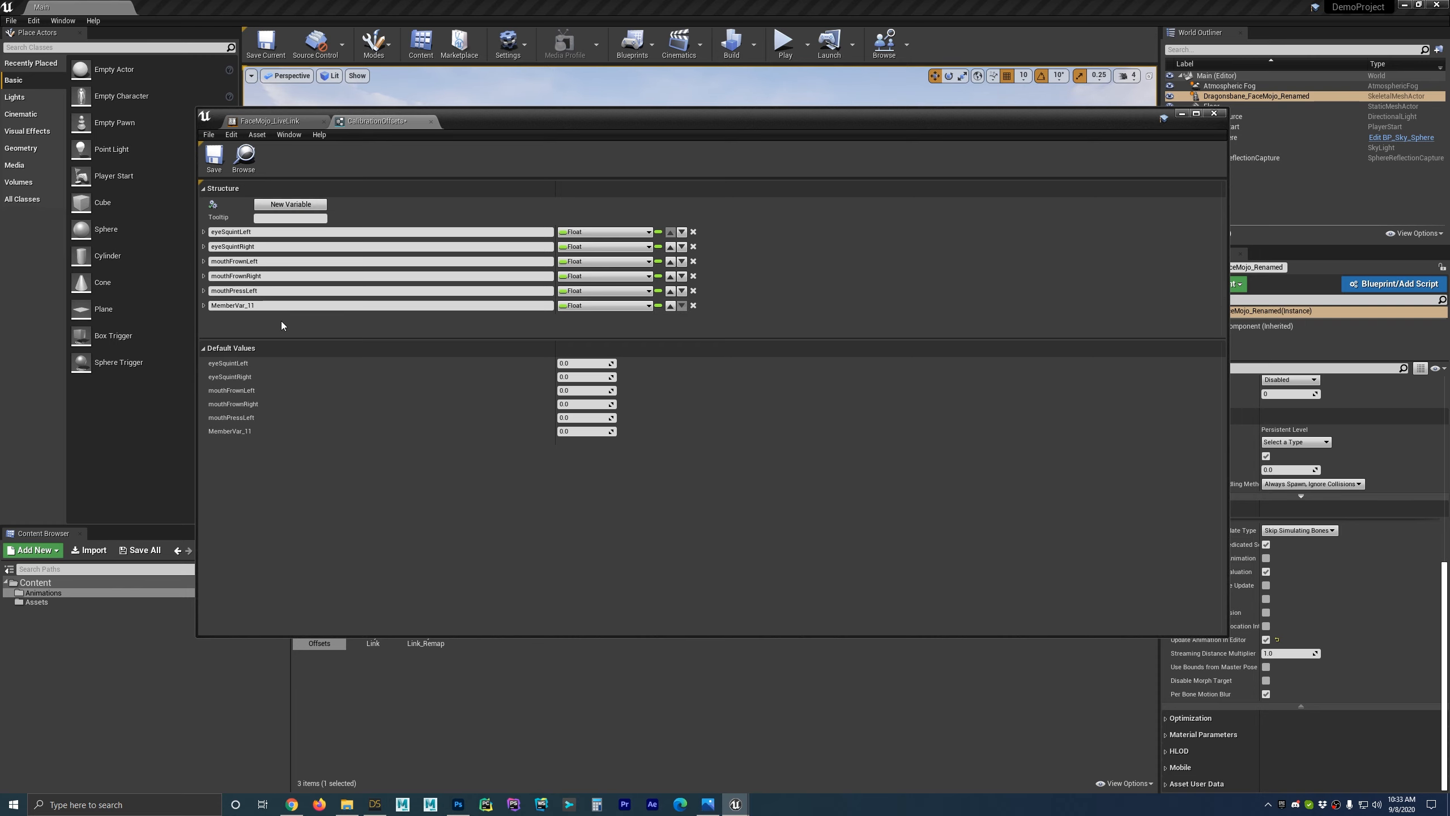
{"action": "left_click", "coordinate": [278, 310]}
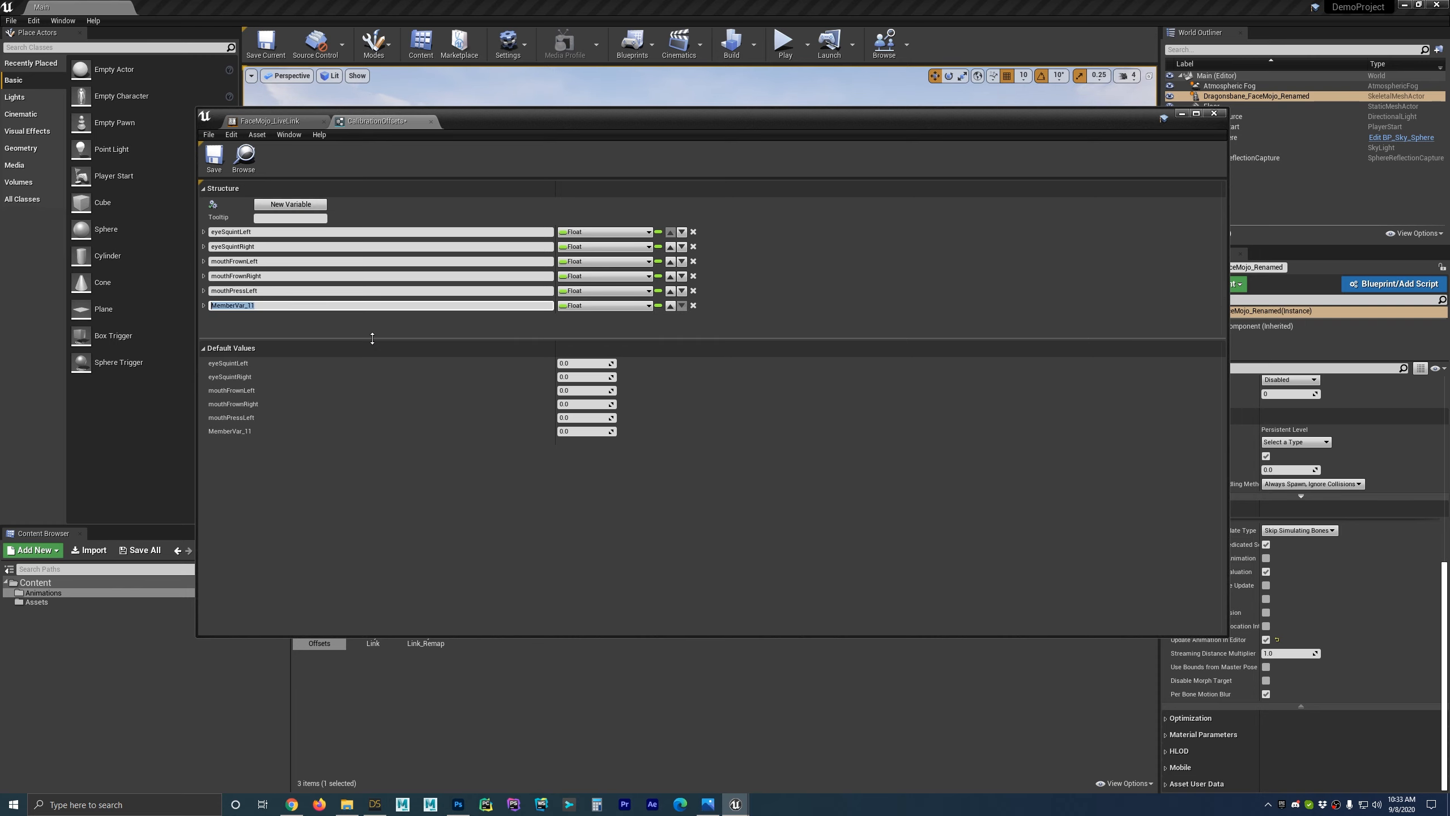
{"action": "type", "text": "mouthPressLeft"}
{"action": "type", "text": "Right"}
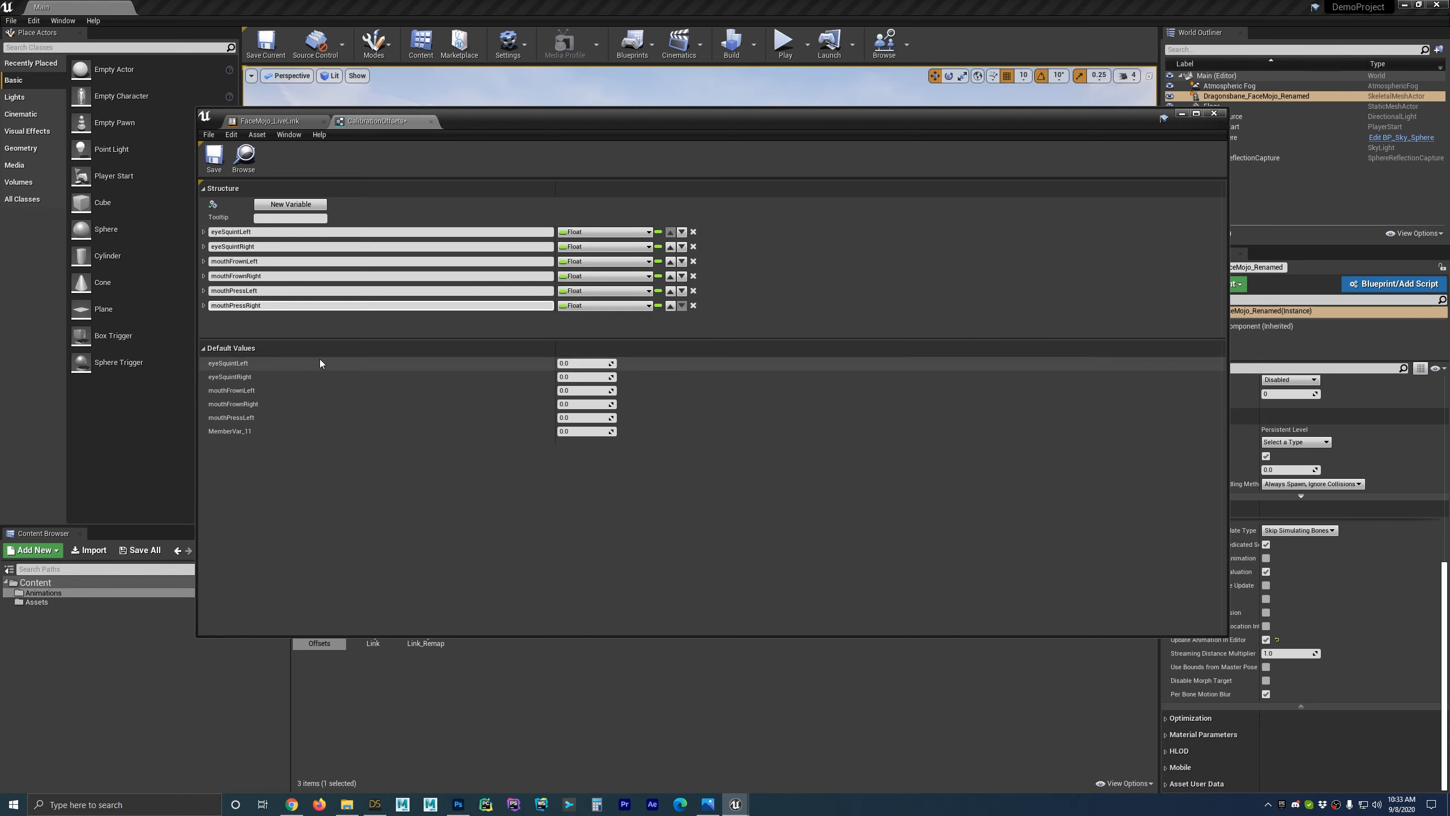
{"action": "mouse_move", "coordinate": [298, 337]}
{"action": "left_mouse_down"}
{"action": "mouse_move", "coordinate": [301, 359]}
{"action": "mouse_move", "coordinate": [311, 329]}
{"action": "left_mouse_up"}
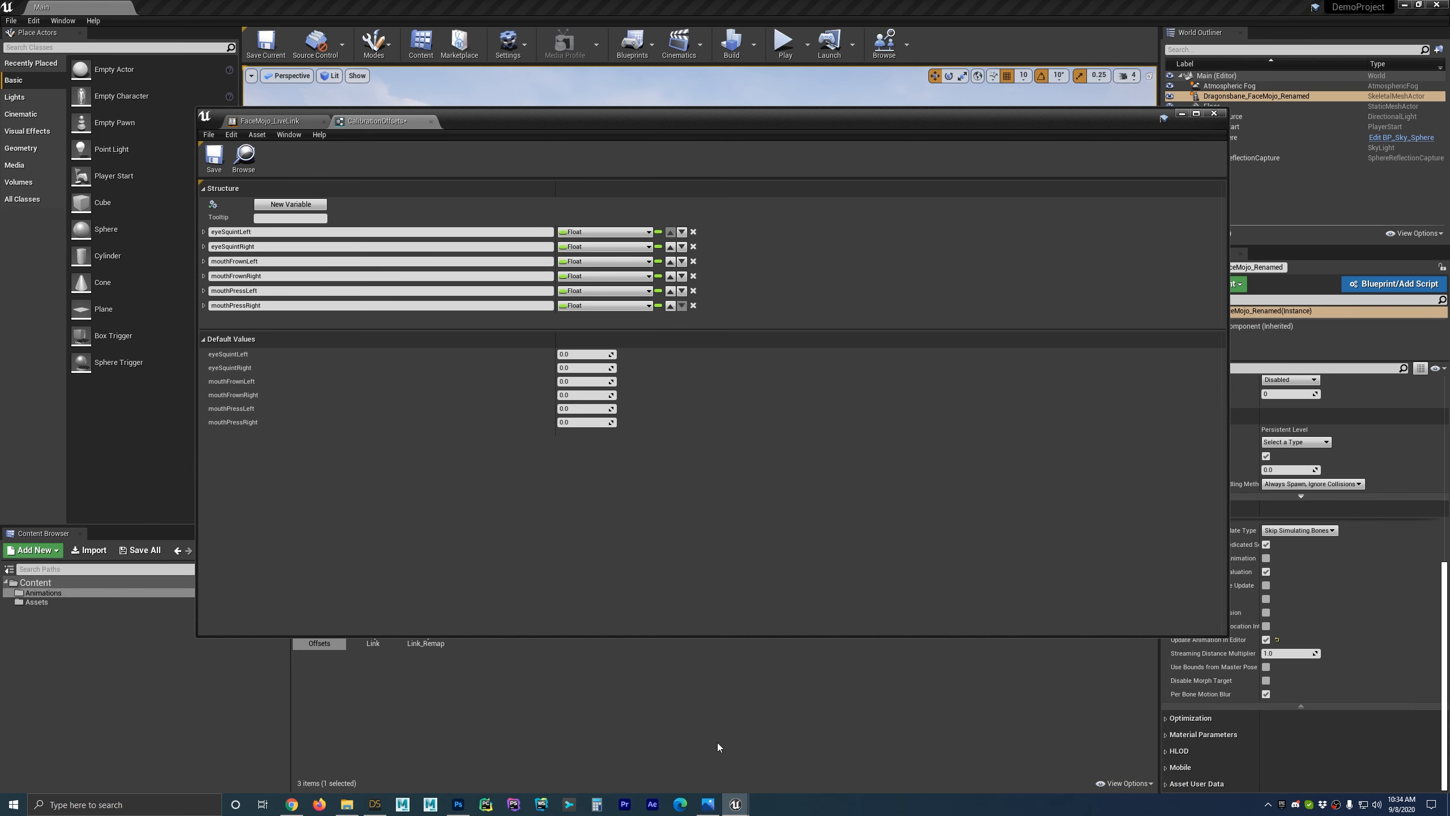
Look up the eye squint values in the face capture image and set the eyeSquintLeft and eyeSquintRight default values to 0.159.
{"action": "left_click", "coordinate": [712, 805]}
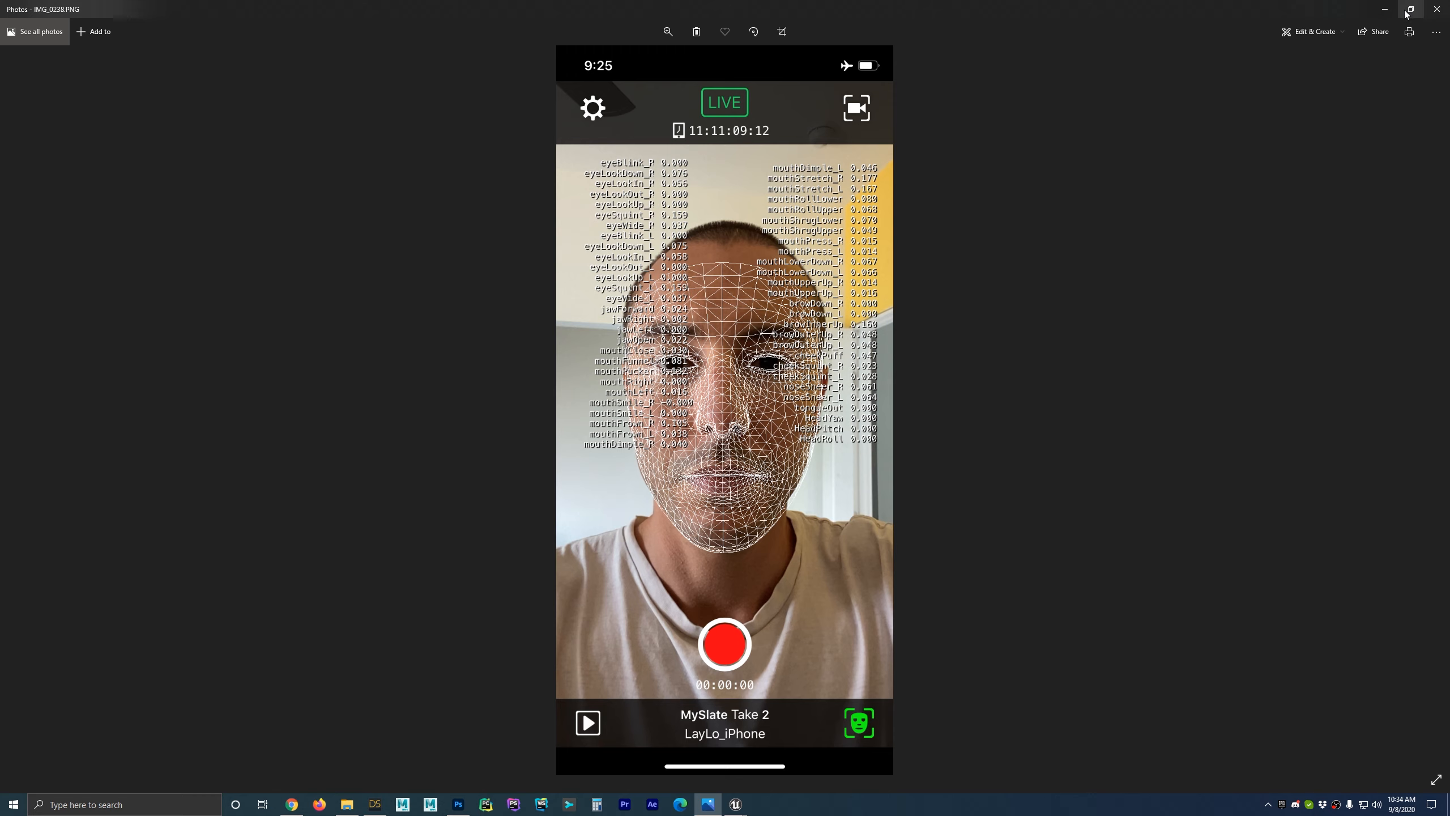
{"action": "left_click", "coordinate": [1385, 9]}
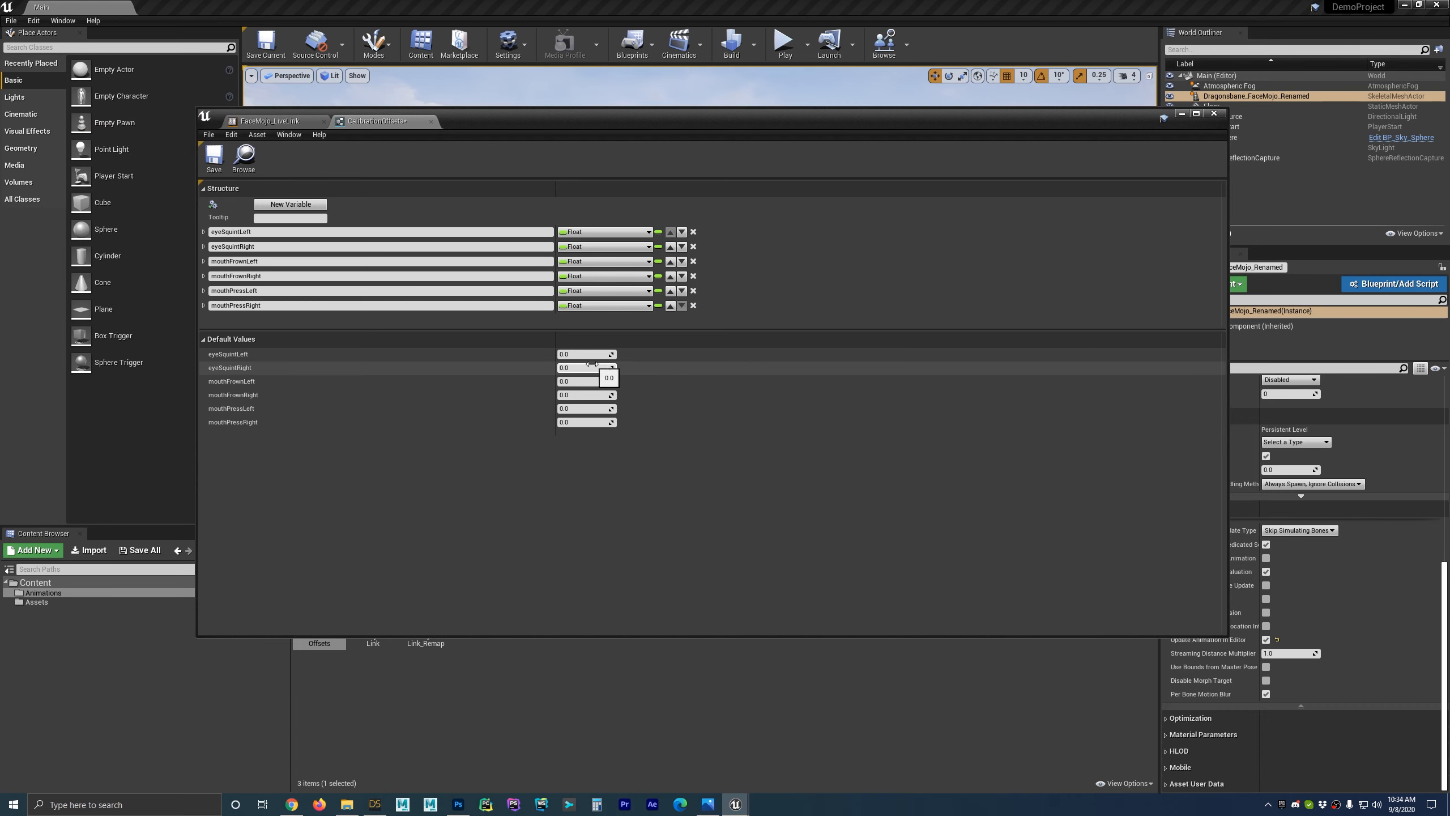
{"action": "left_click_drag", "start_coordinate": [594, 356], "coordinate": [592, 355]}
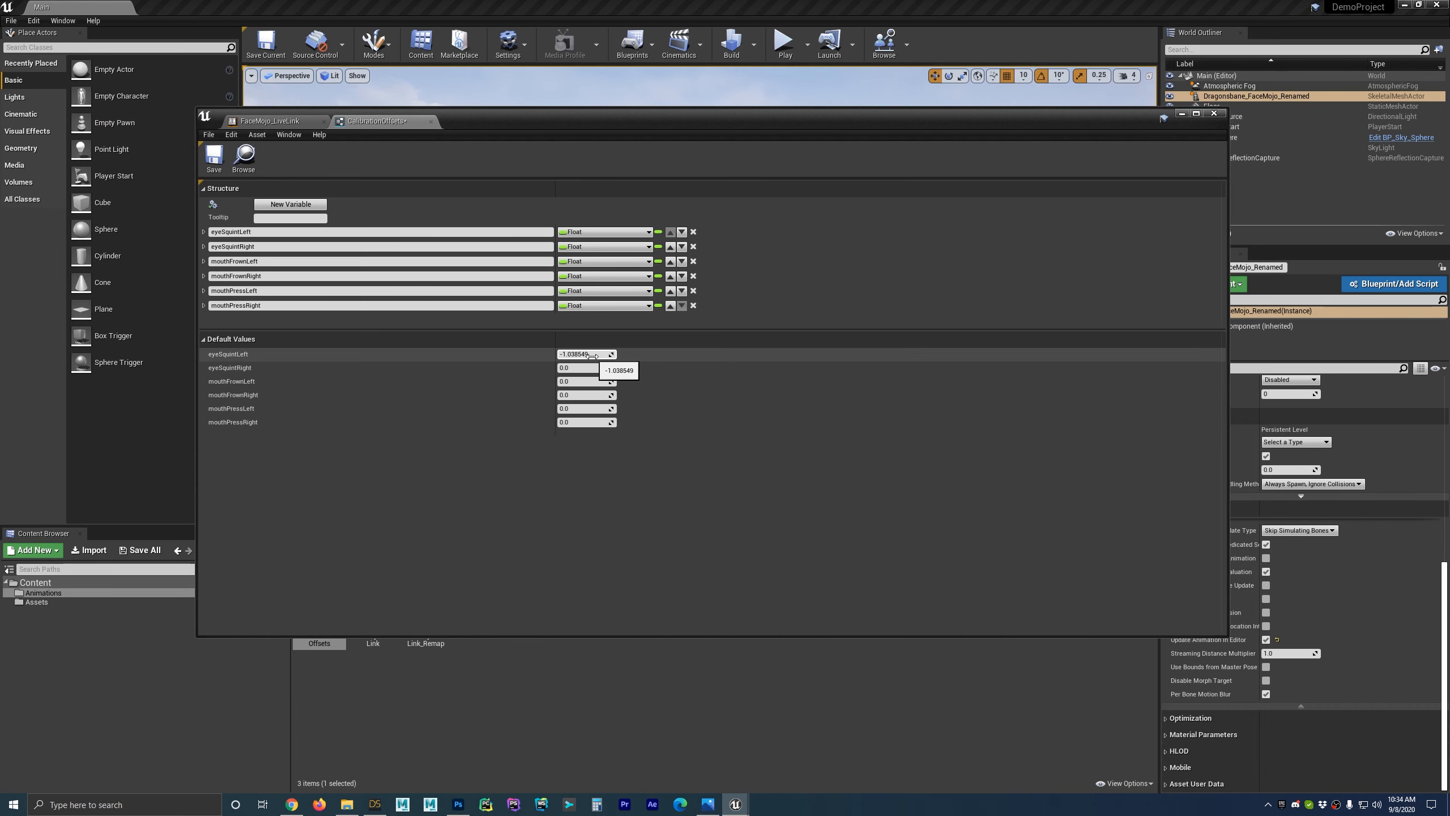
{"action": "left_click", "coordinate": [594, 355]}
{"action": "key", "text": "BackSpace"}
{"action": "type", "text": ".159"}
{"action": "key", "text": "Return"}
{"action": "left_click", "coordinate": [582, 369]}
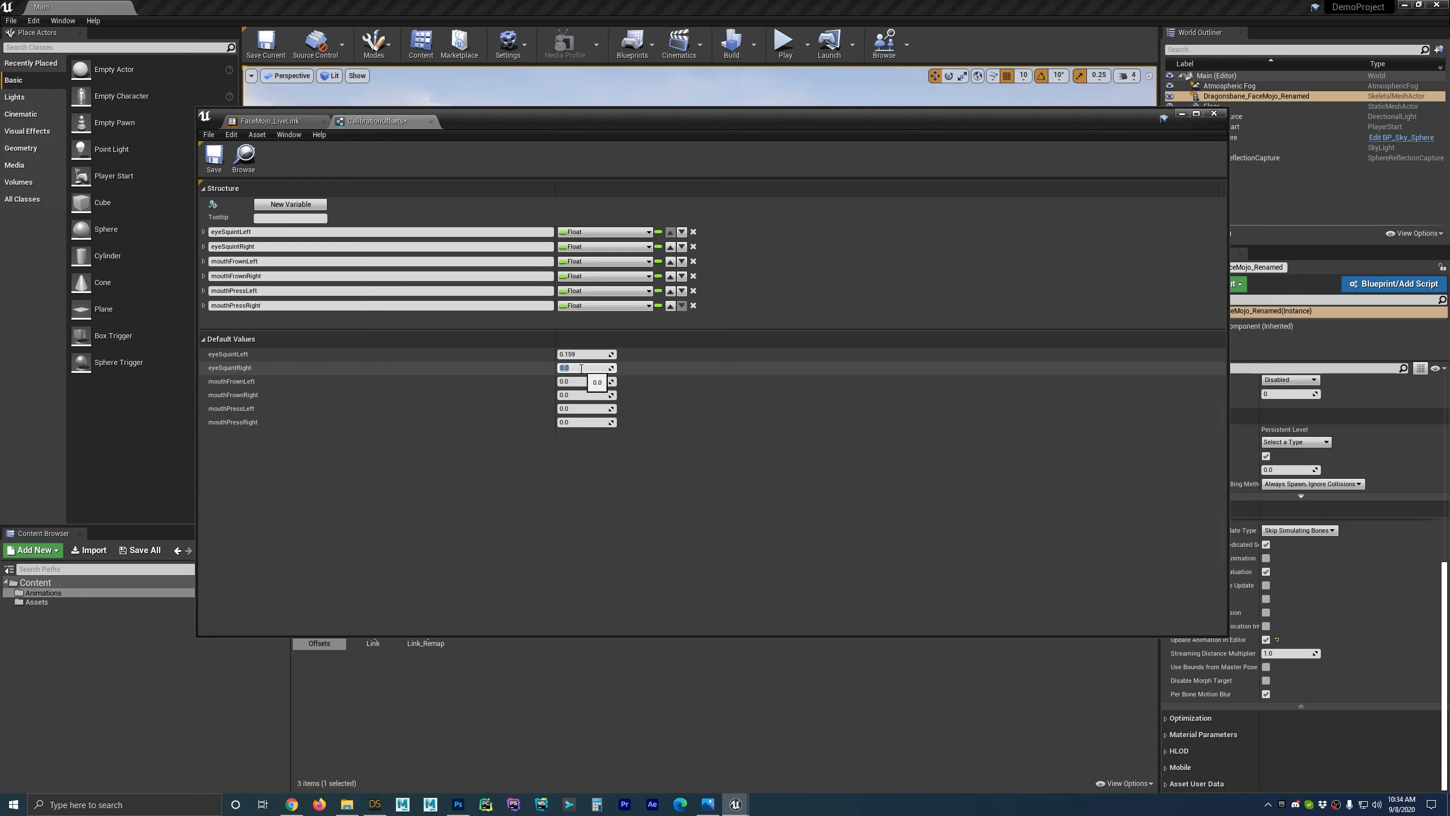
{"action": "type", "text": ".159"}
{"action": "key", "text": "Return"}
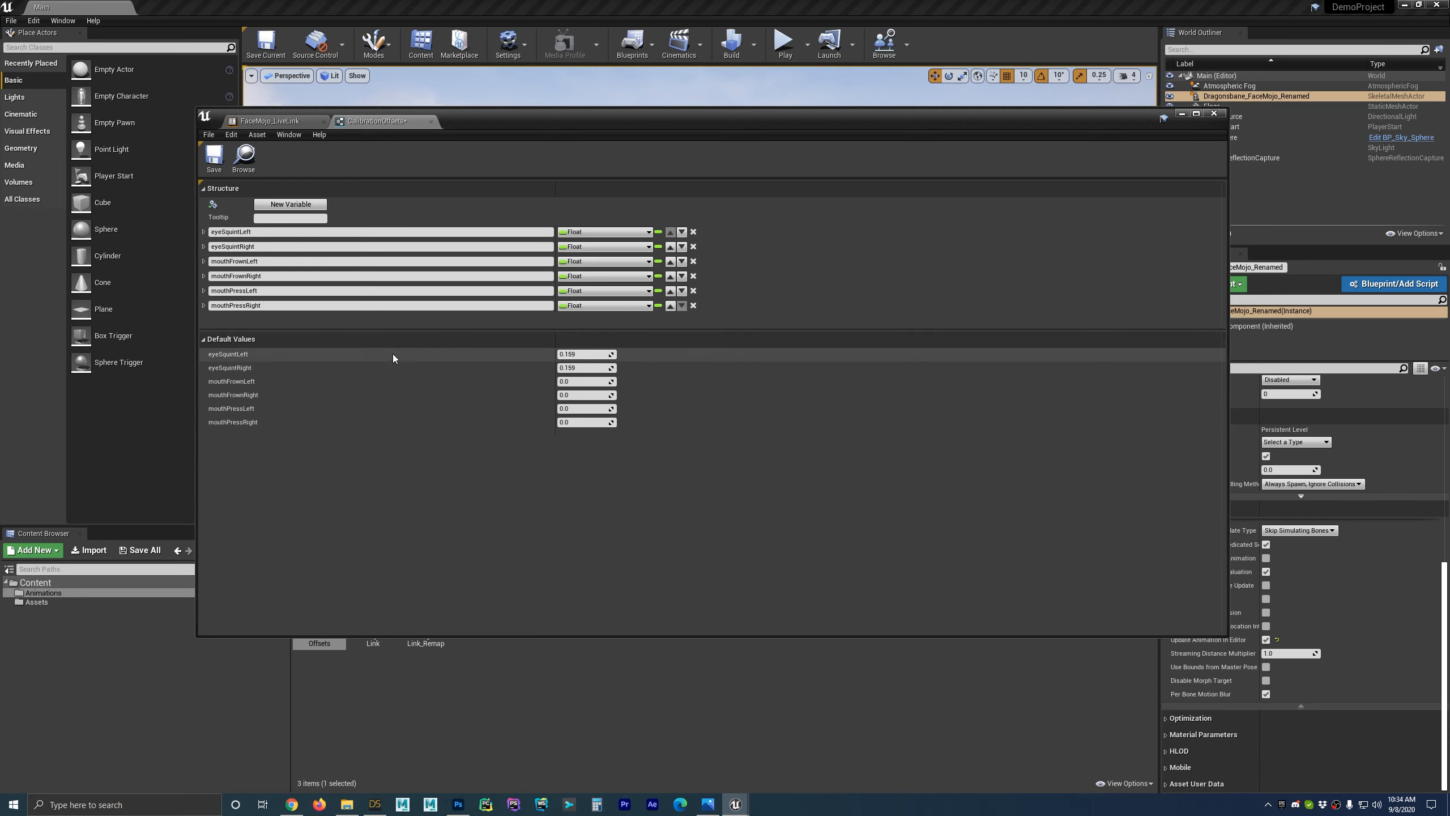
Consult the face capture image for the mouth frown values and set the mouthFrownLeft and mouthFrownRight default values to 0.105.
{"action": "left_click", "coordinate": [707, 804]}
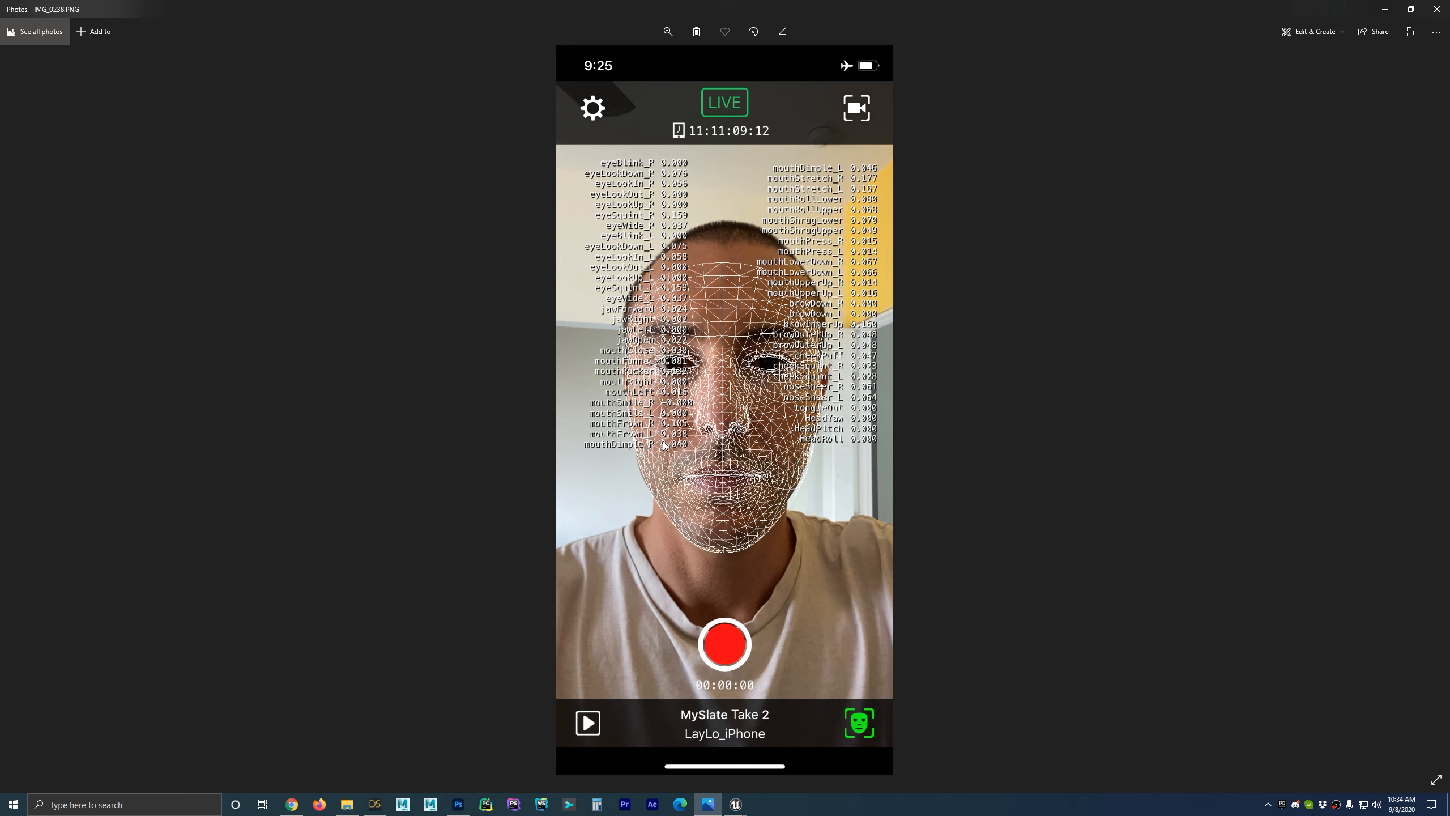
{"action": "left_click", "coordinate": [1384, 9]}
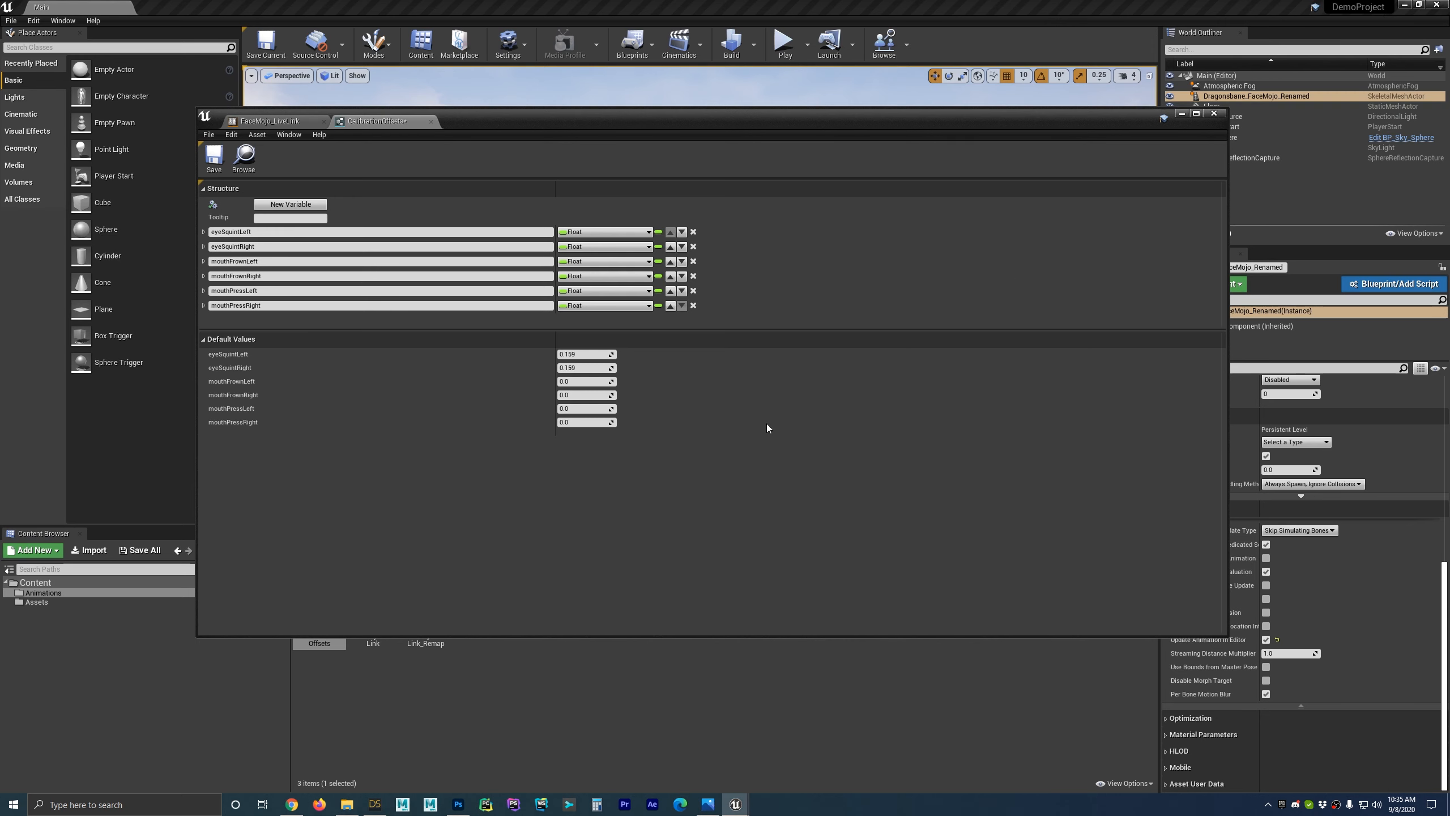
{"action": "left_click", "coordinate": [576, 381]}
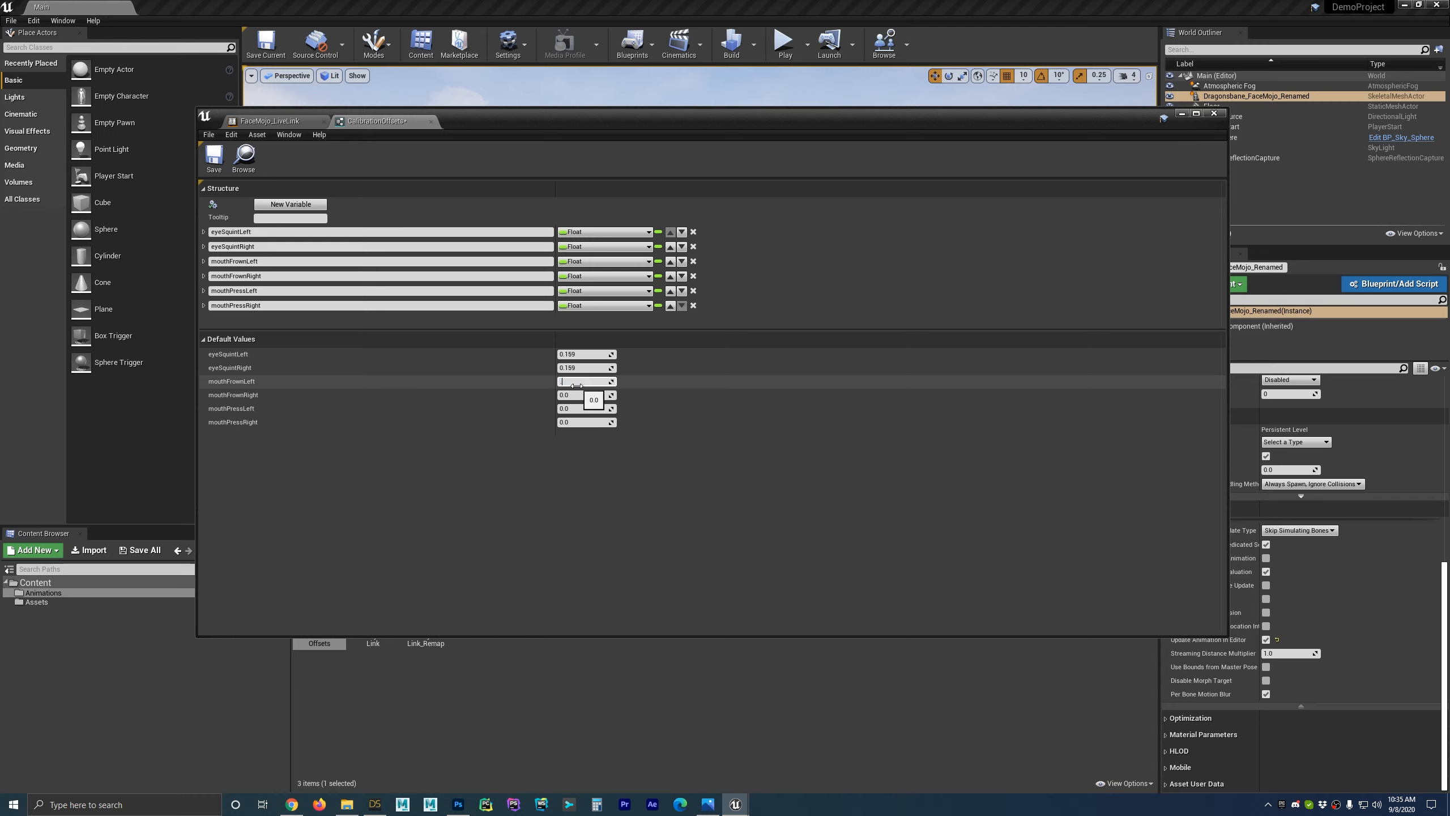
{"action": "left_click", "coordinate": [593, 396]}
{"action": "key", "text": "BackSpace"}
{"action": "type", "text": ".105"}
Check the mouth blend shapes in the face capture image and rename the mouthPressLeft variable as mouthStretchLeft.
{"action": "left_click", "coordinate": [708, 804]}
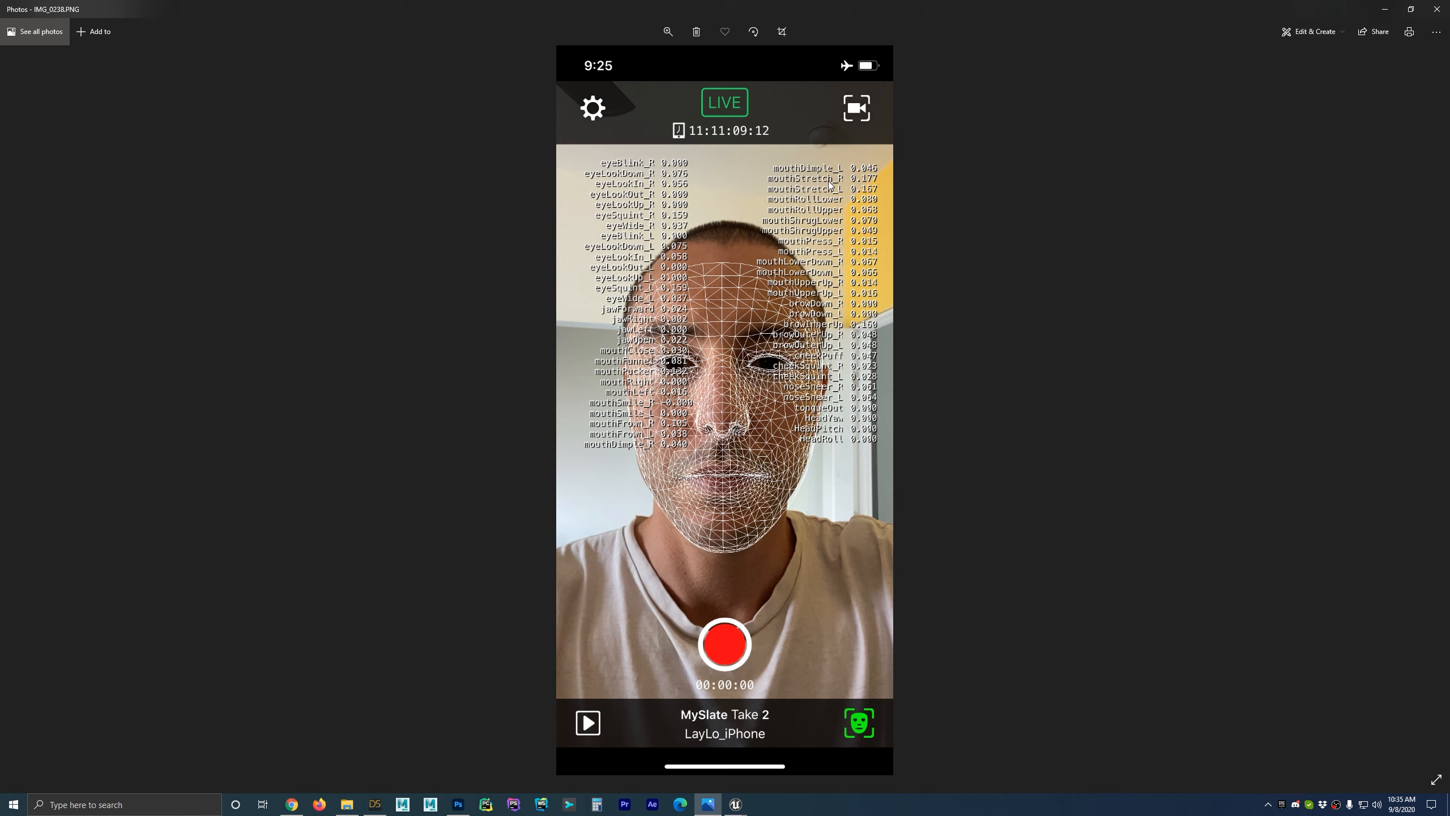
{"action": "left_click", "coordinate": [1385, 9]}
{"action": "left_click", "coordinate": [246, 291]}
{"action": "key", "text": "BackSpace"}
{"action": "key", "text": "BackSpace"}
{"action": "key", "text": "BackSpace"}
{"action": "key", "text": "BackSpace"}
{"action": "key", "text": "BackSpace"}
{"action": "type", "text": "Stretch"}
{"action": "key", "text": "Return"}
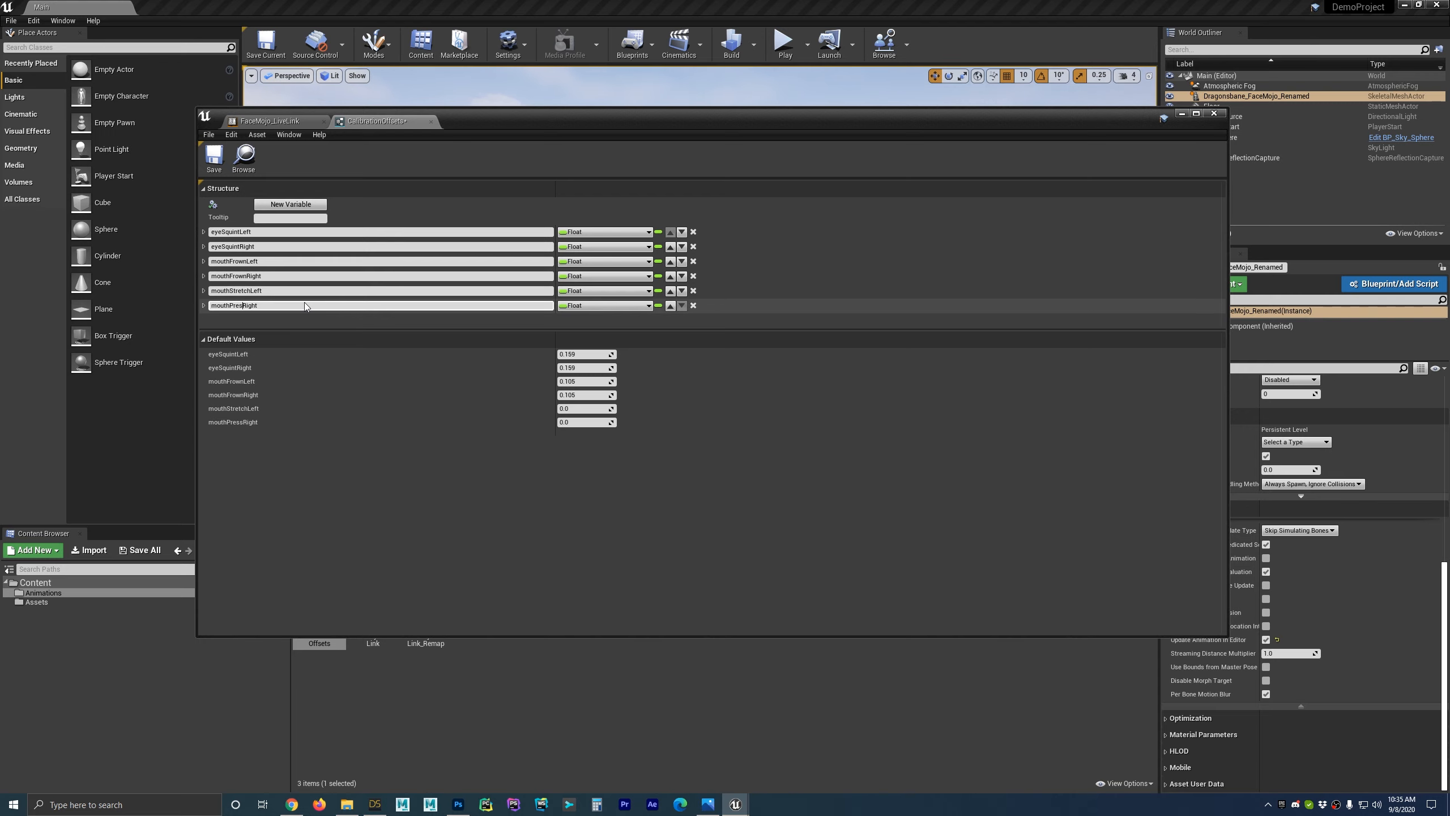
Rename the mouthPressRight variable as mouthStretchRight.
{"action": "key", "text": "BackSpace"}
{"action": "key", "text": "BackSpace"}
{"action": "key", "text": "BackSpace"}
{"action": "key", "text": "BackSpace"}
{"action": "type", "text": "Stretch"}
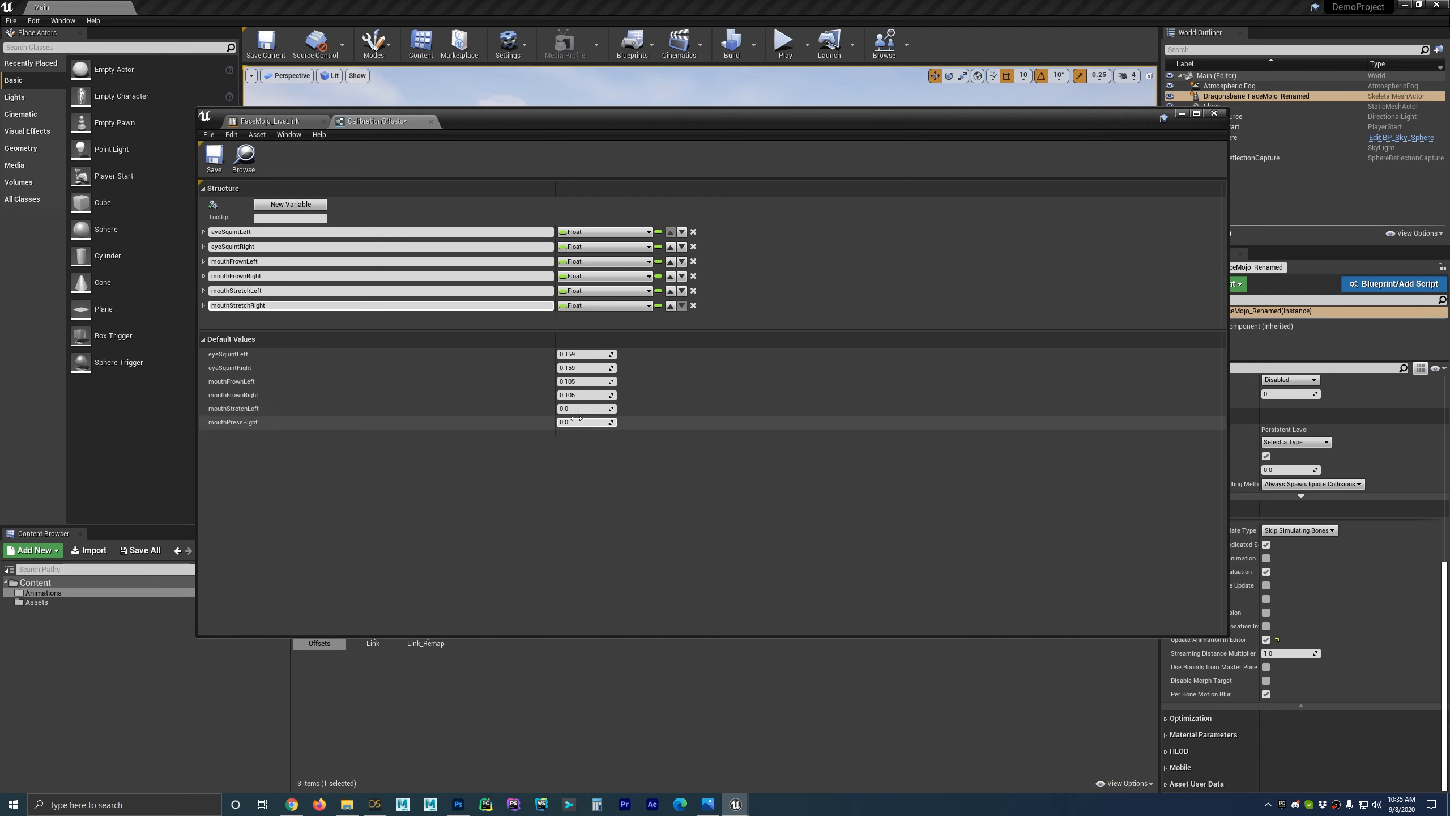
{"action": "key", "text": "Return"}
Set the mouthStretchLeft and mouthStretchRight default values to 0.177, rechecking the face capture image for reference.
{"action": "left_click", "coordinate": [581, 408]}
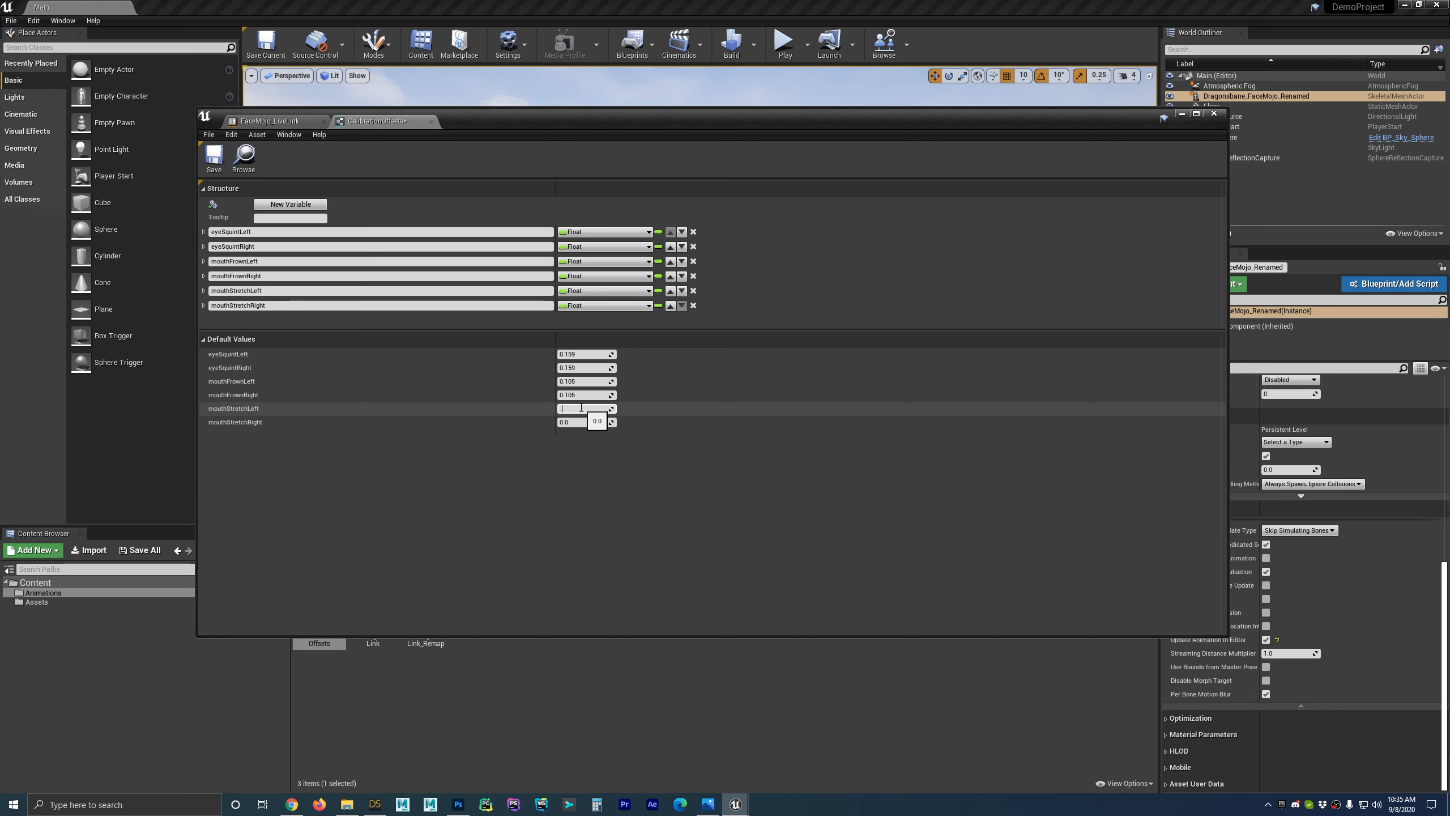
{"action": "type", "text": ".177"}
{"action": "key", "text": "Return"}
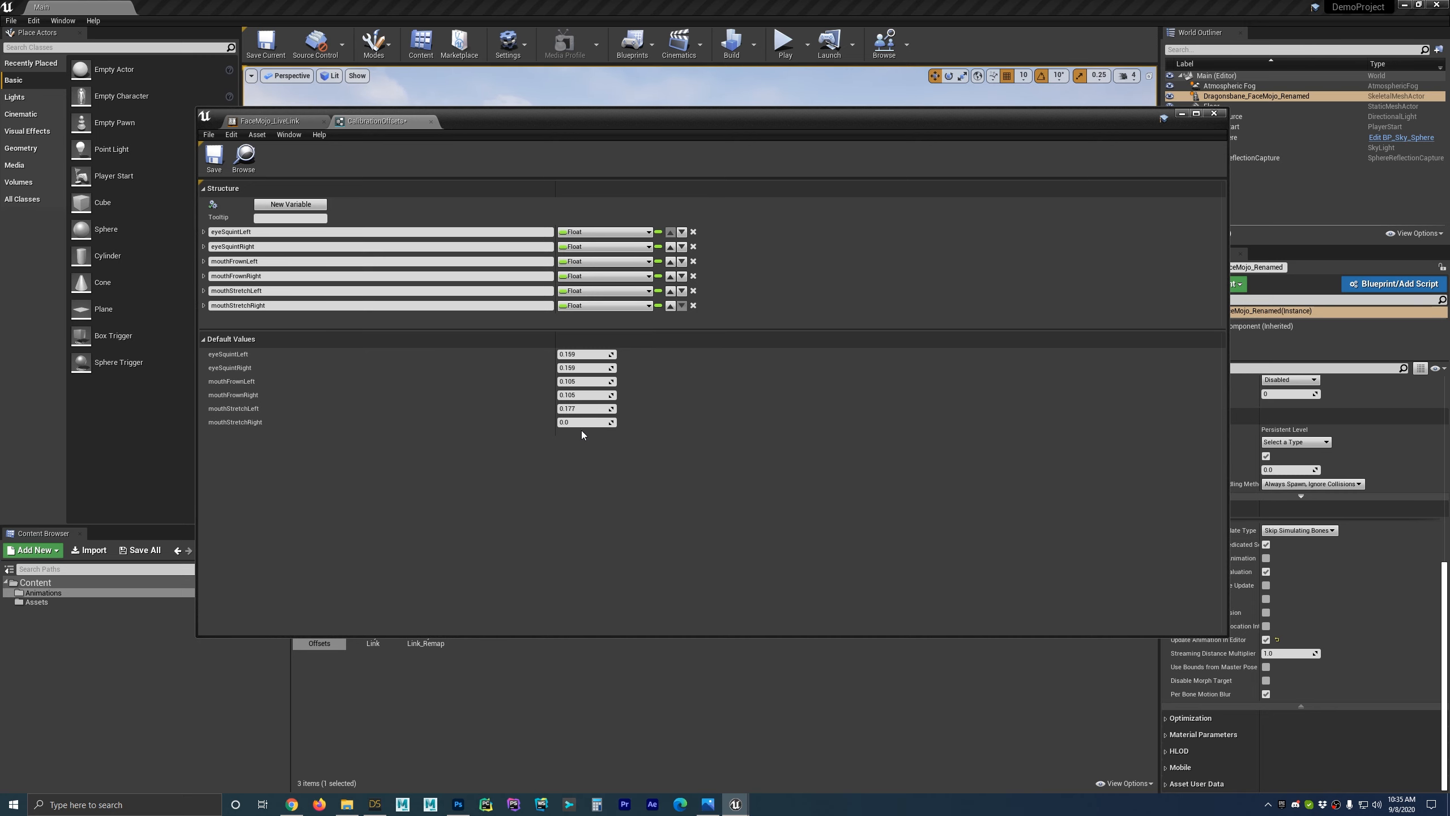
{"action": "left_click", "coordinate": [713, 805]}
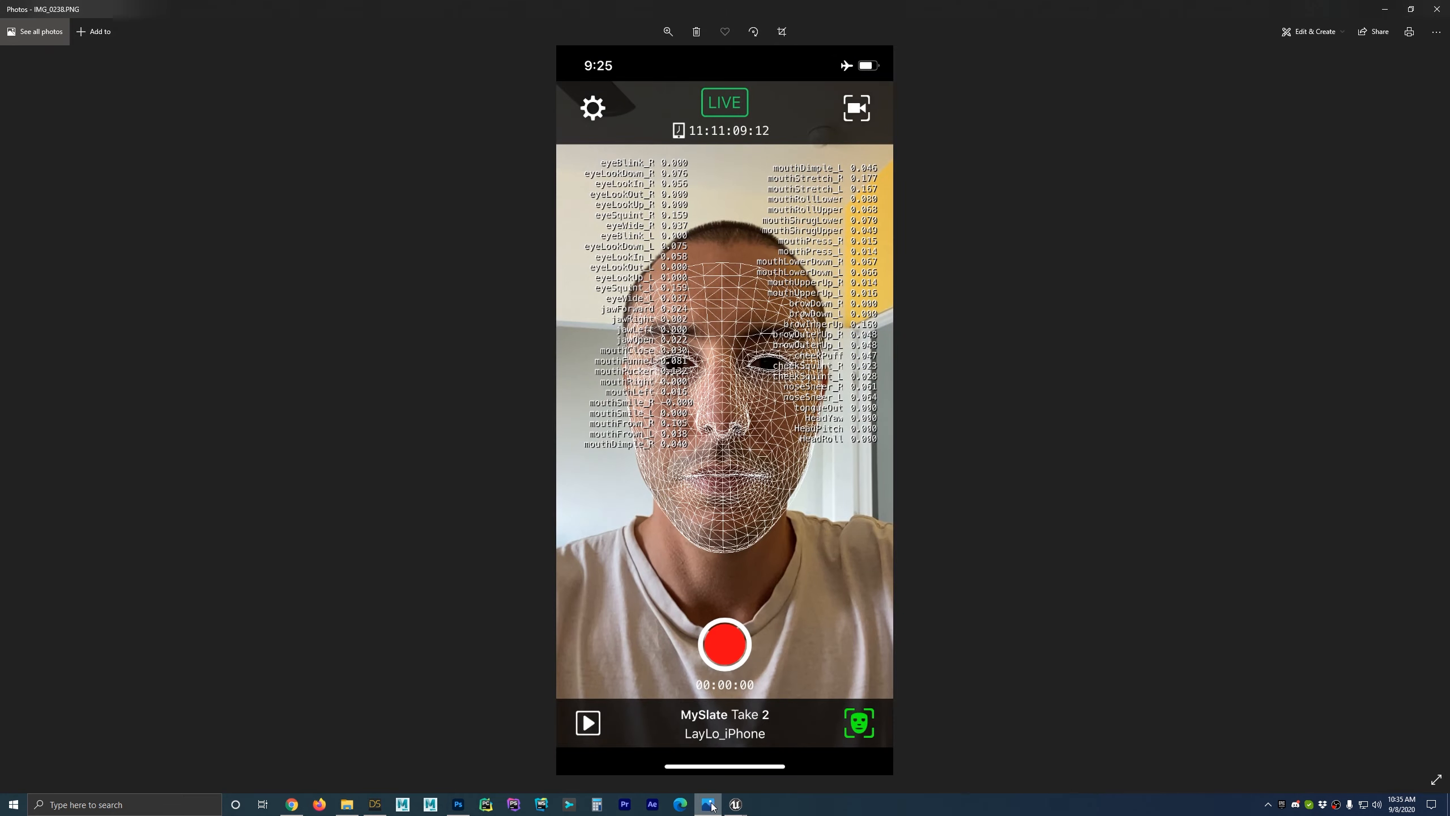
{"action": "left_click", "coordinate": [714, 804]}
{"action": "left_click", "coordinate": [576, 422]}
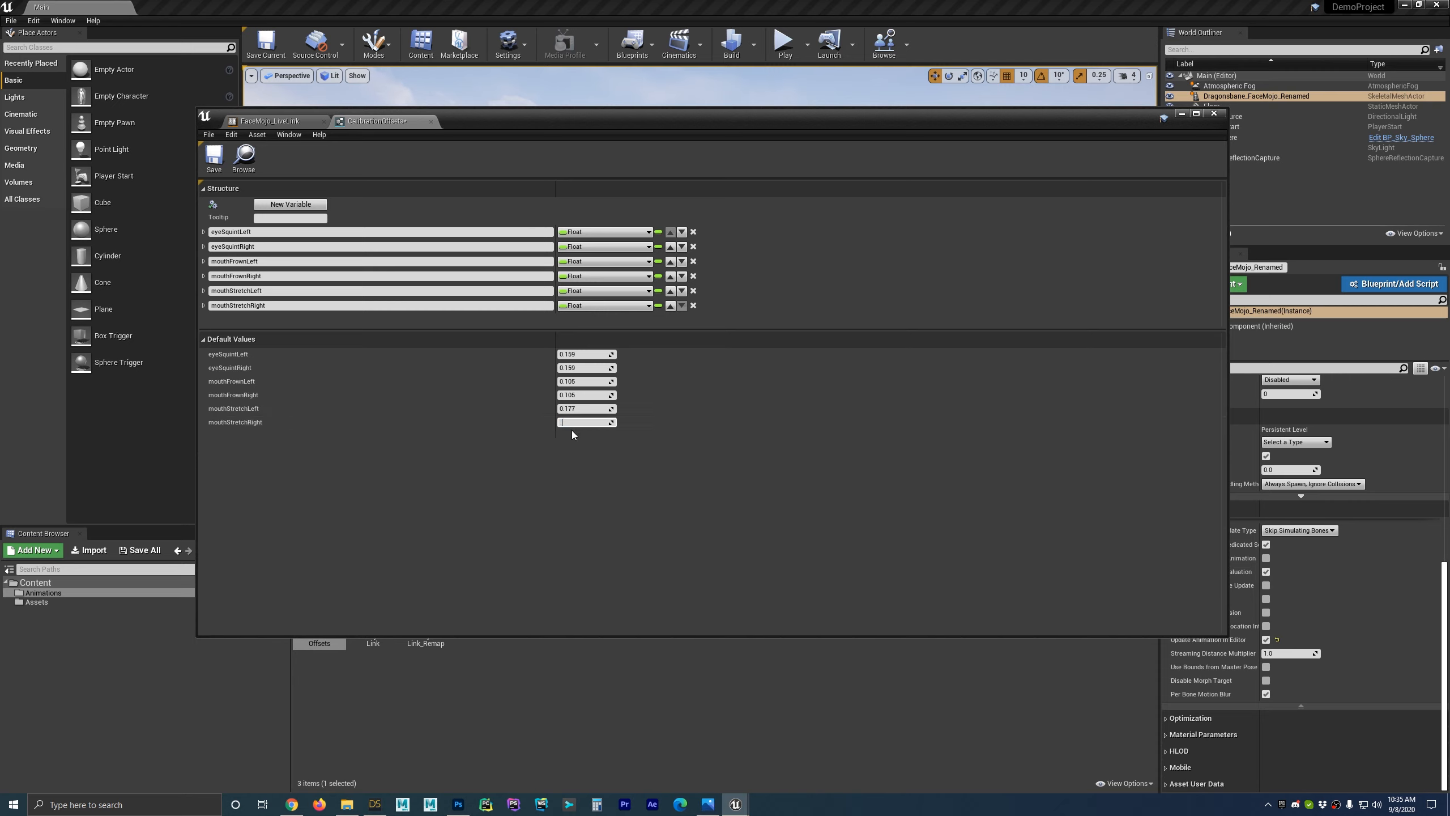
{"action": "left_click", "coordinate": [778, 432]}
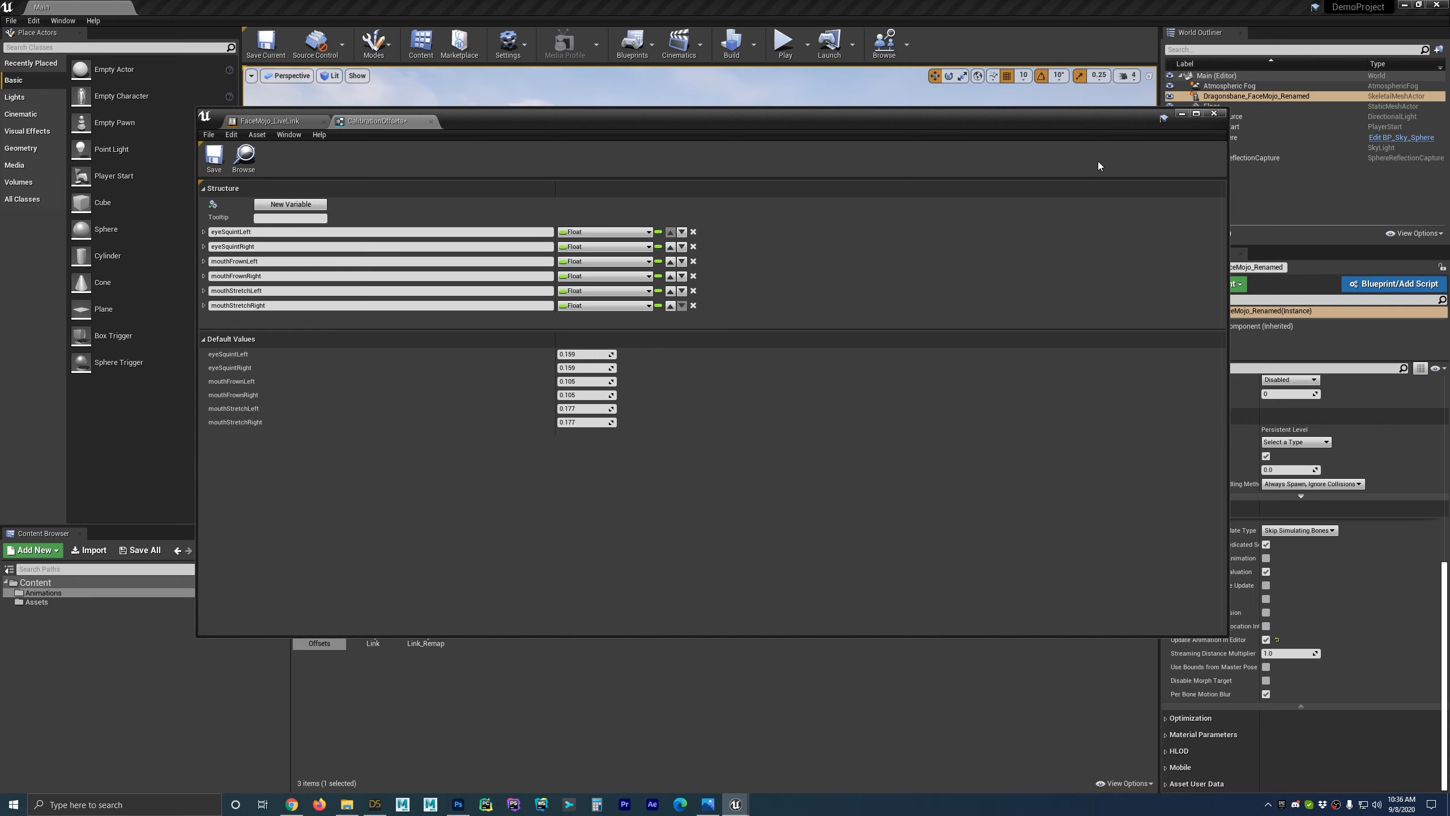
{"action": "right_click", "coordinate": [318, 640]}
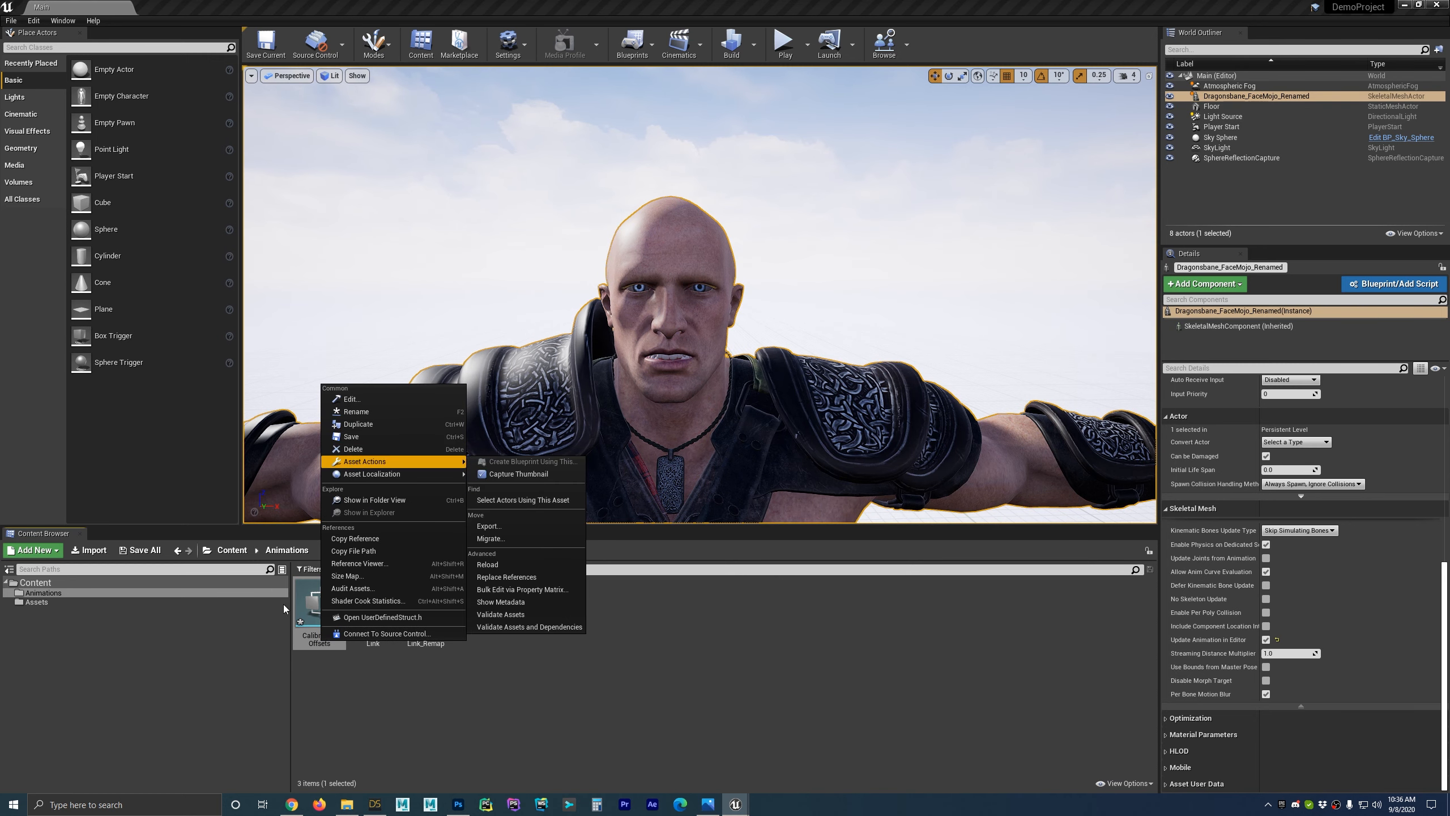
{"action": "left_click", "coordinate": [370, 401]}
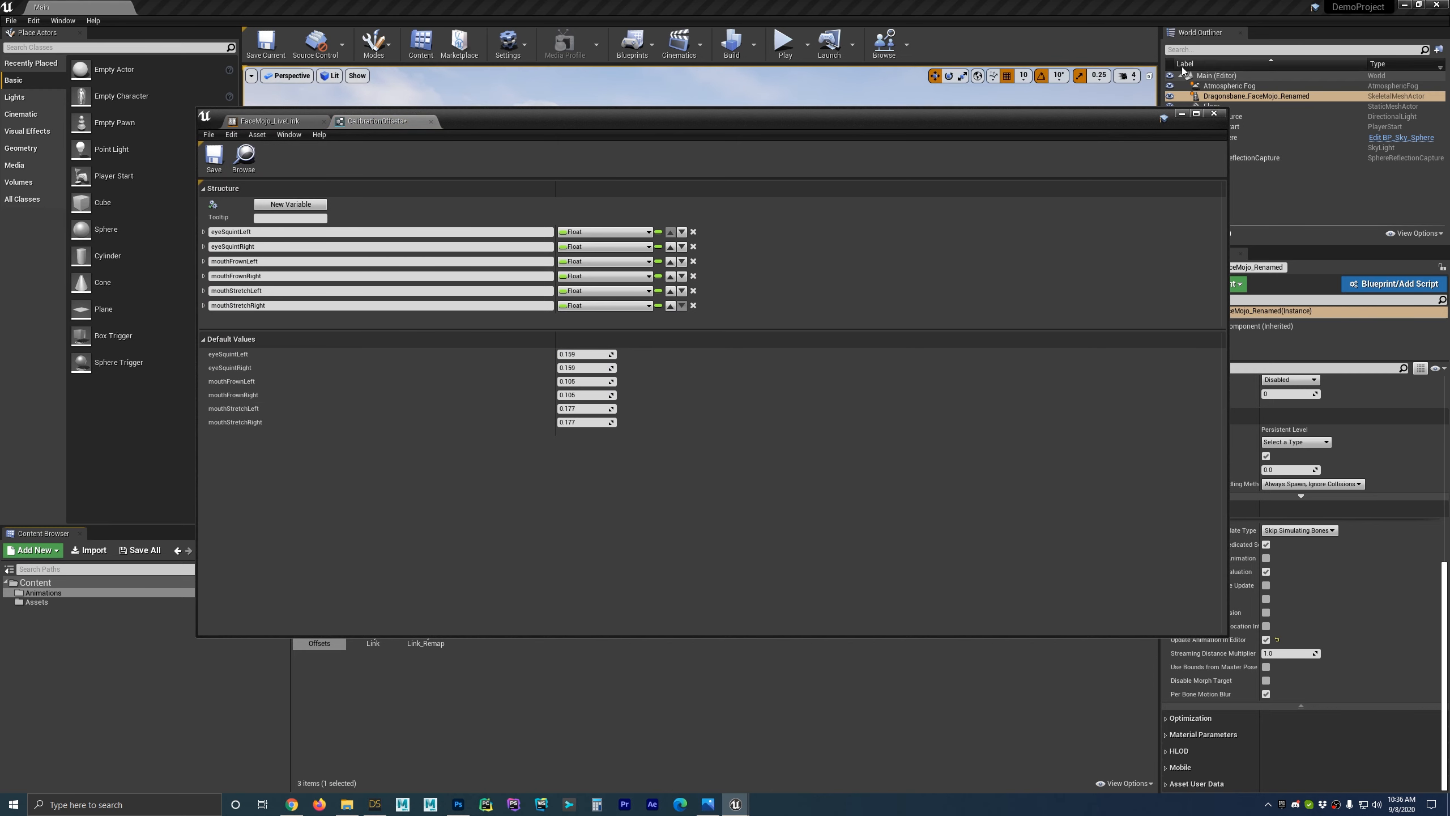
{"action": "left_click", "coordinate": [1181, 117]}
Rename the CalibrationOffsets structure asset by appending an underscore and the performer's first name.
{"action": "right_click", "coordinate": [319, 609]}
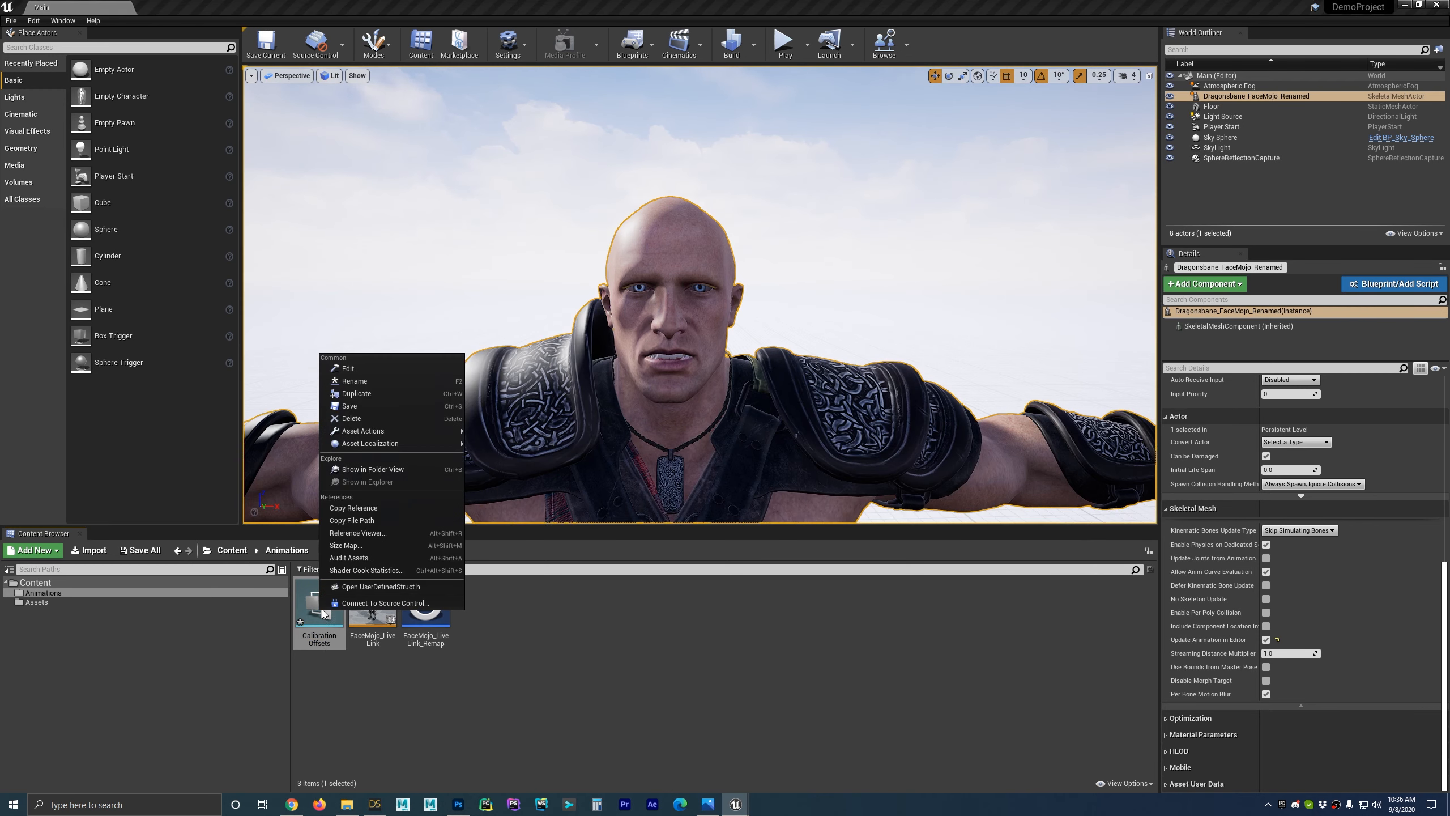
{"action": "left_click", "coordinate": [371, 383]}
{"action": "left_click", "coordinate": [339, 640]}
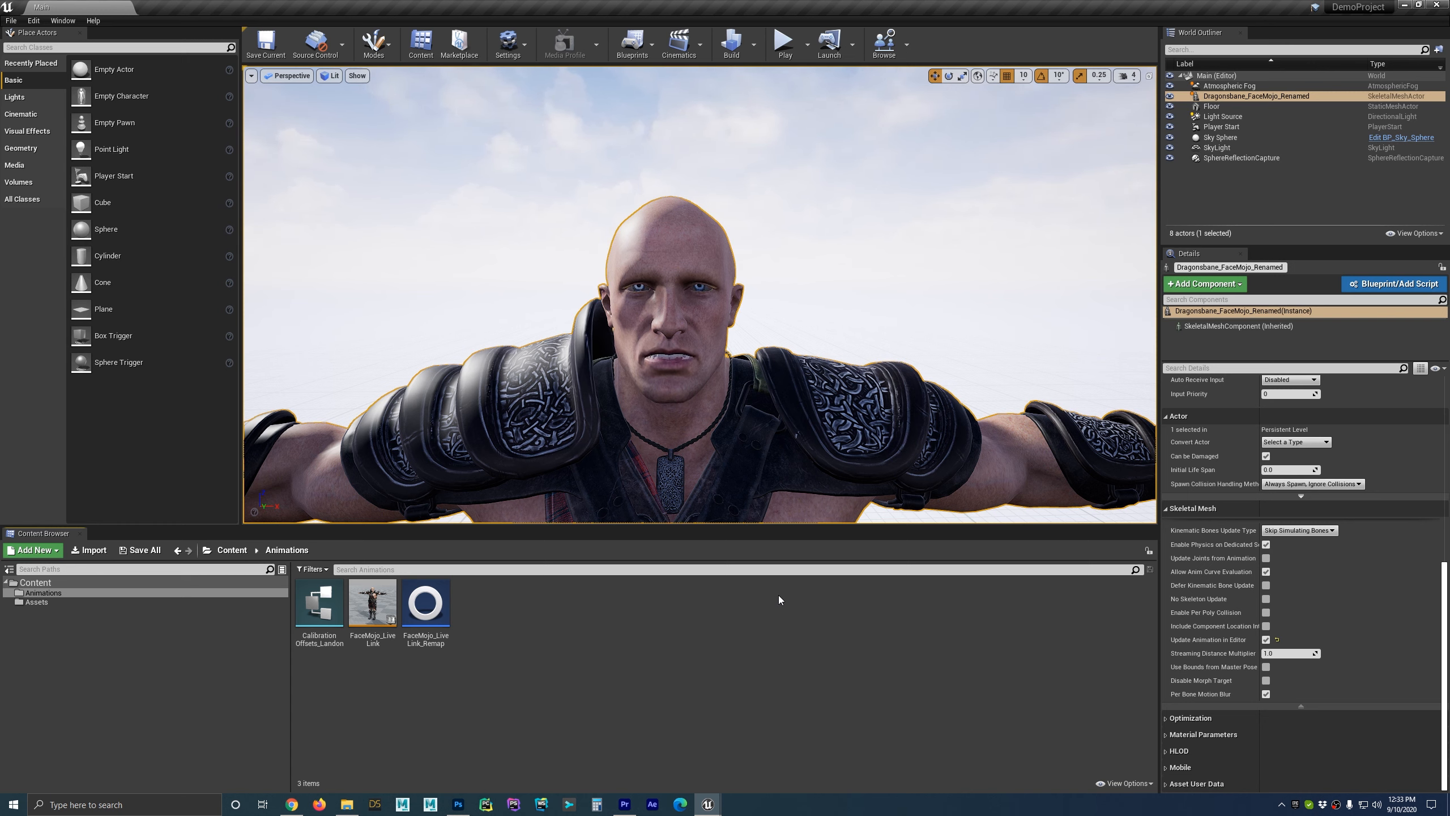
Open the Dragonsbane_FaceMojo_Renamed skeletal mesh from the Assets folder and maximize its editor window.
{"action": "left_click", "coordinate": [51, 605]}
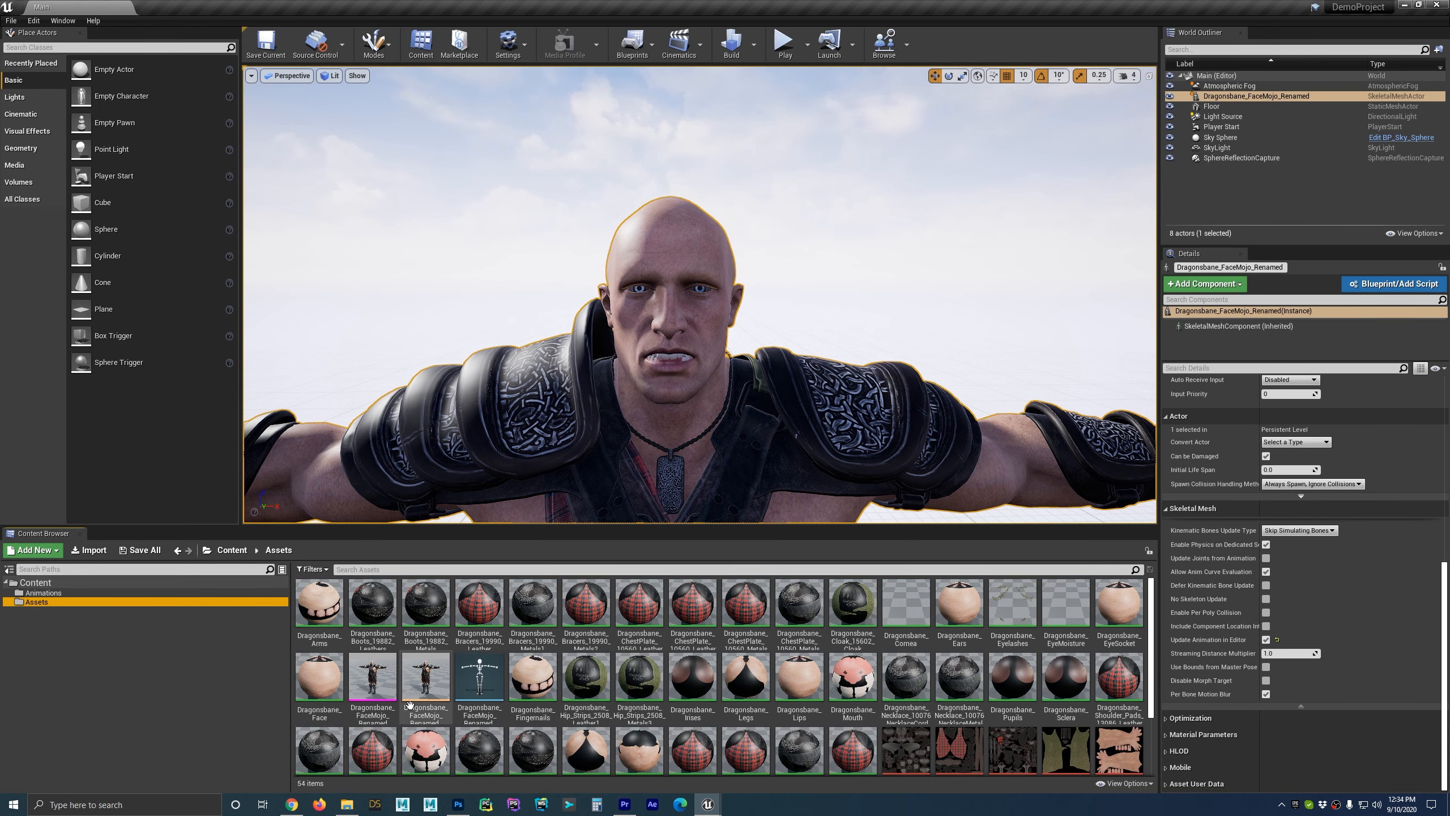
{"action": "double_click", "coordinate": [374, 668]}
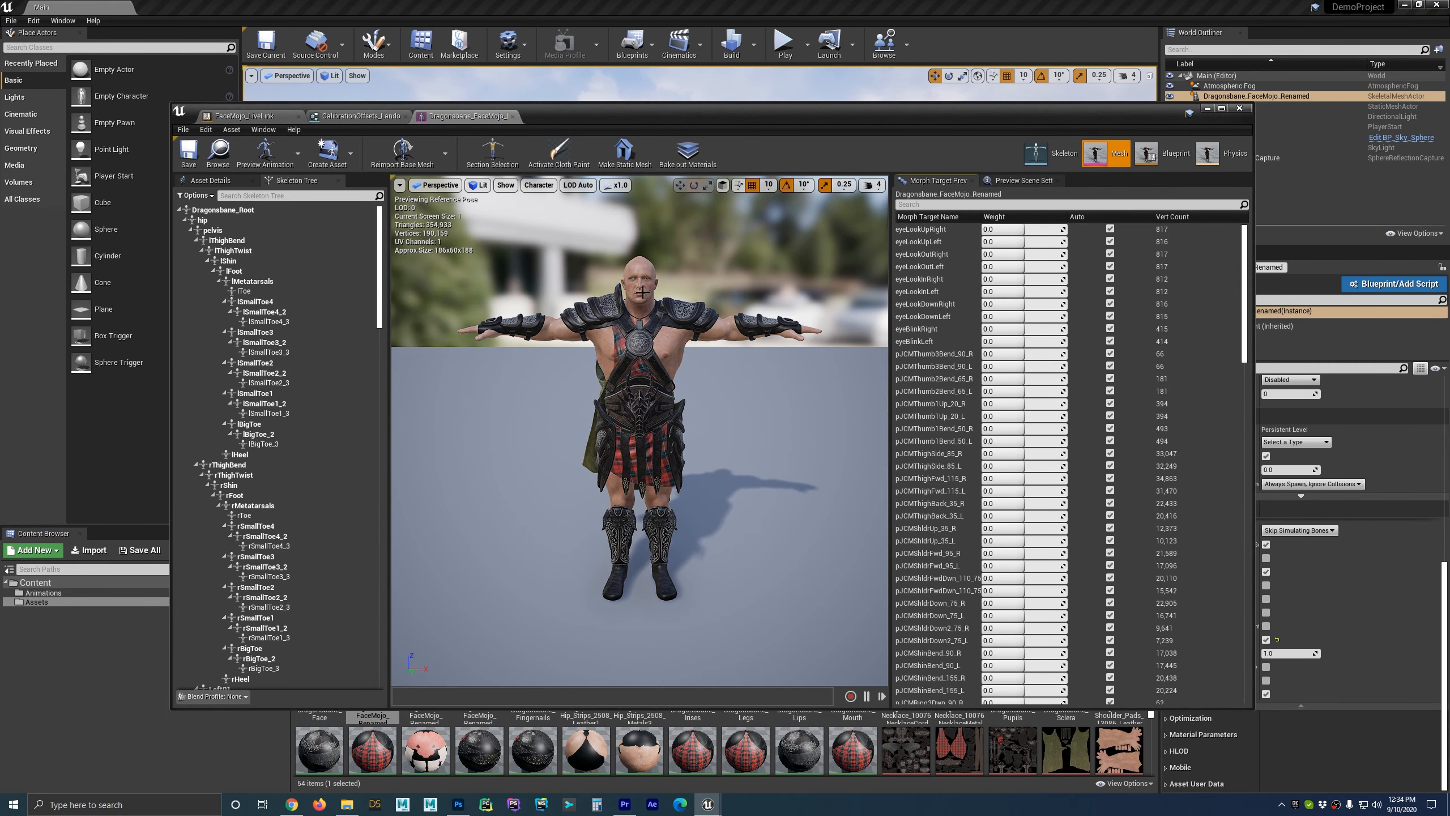
{"action": "left_click", "coordinate": [1222, 108]}
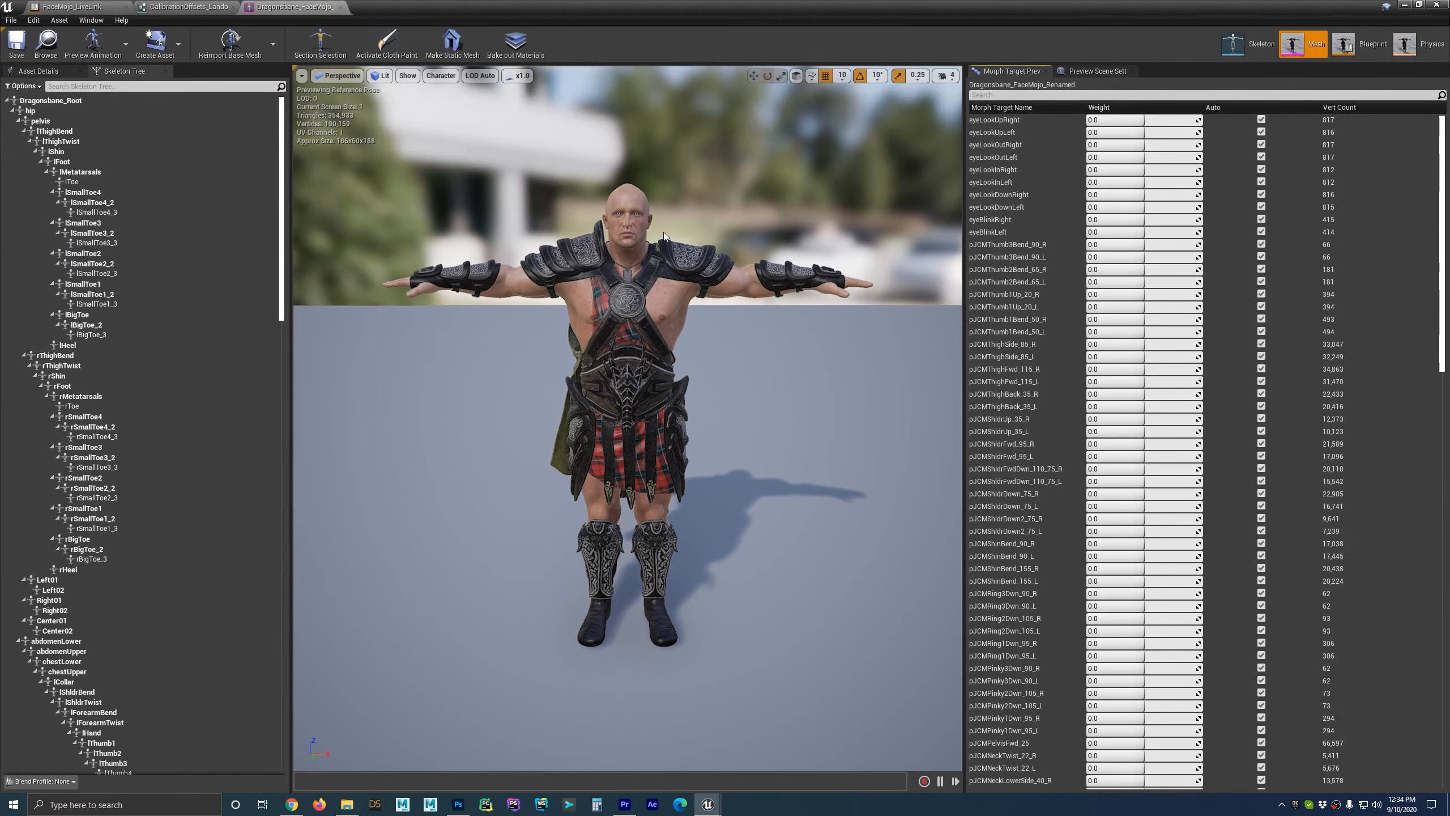
Set the mesh preview to use the Live Link Preview Controller with LayLo_iPhone as the Live Link subject.
{"action": "scroll", "coordinate": [655, 252], "scroll_direction": "up", "scroll_amount": 3}
{"action": "mouse_move", "coordinate": [655, 253]}
{"action": "middle_mouse_down"}
{"action": "mouse_move", "coordinate": [654, 294]}
{"action": "mouse_move", "coordinate": [668, 236]}
{"action": "mouse_move", "coordinate": [656, 237]}
{"action": "middle_mouse_up"}
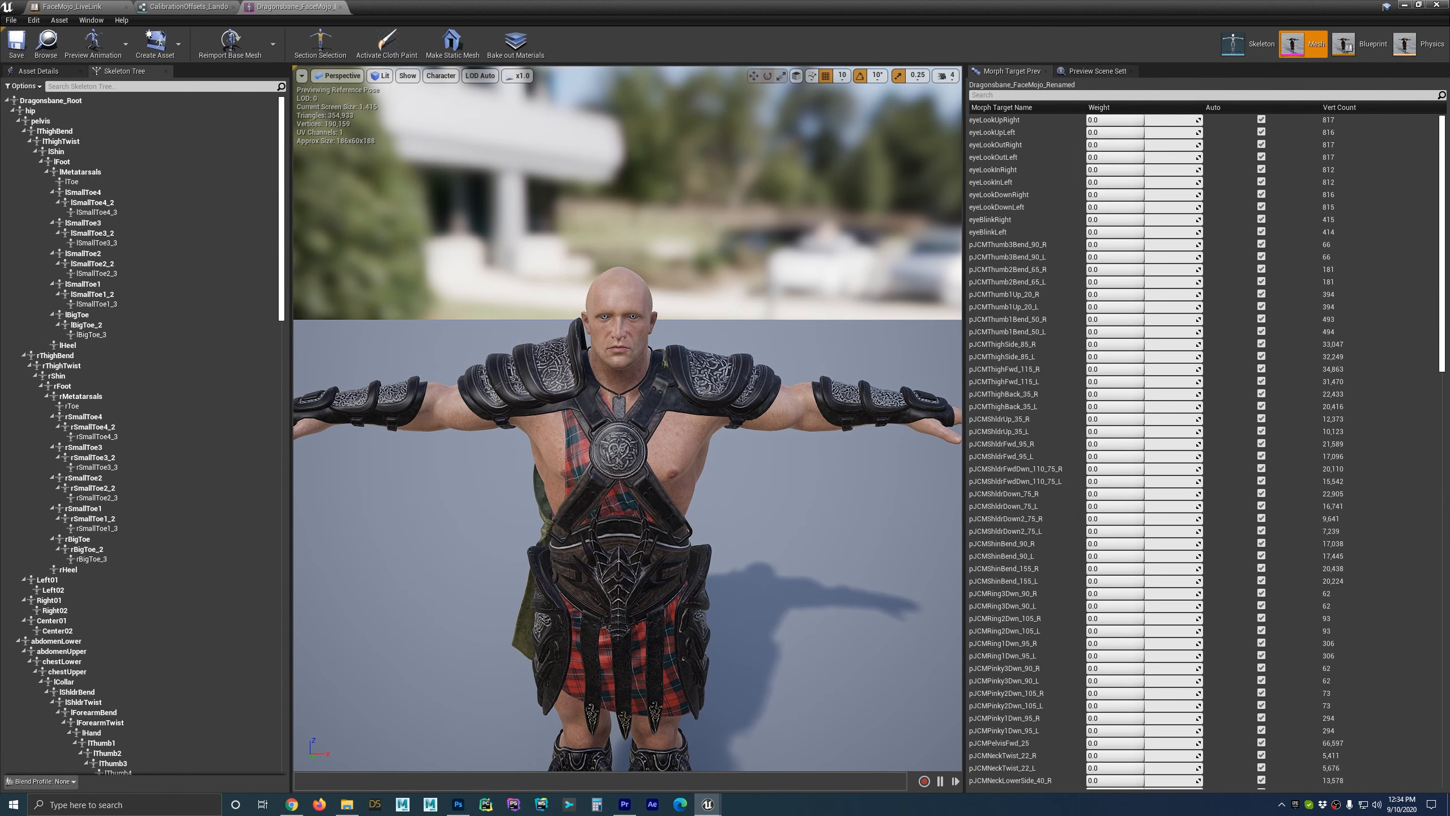
{"action": "left_click", "coordinate": [1095, 74]}
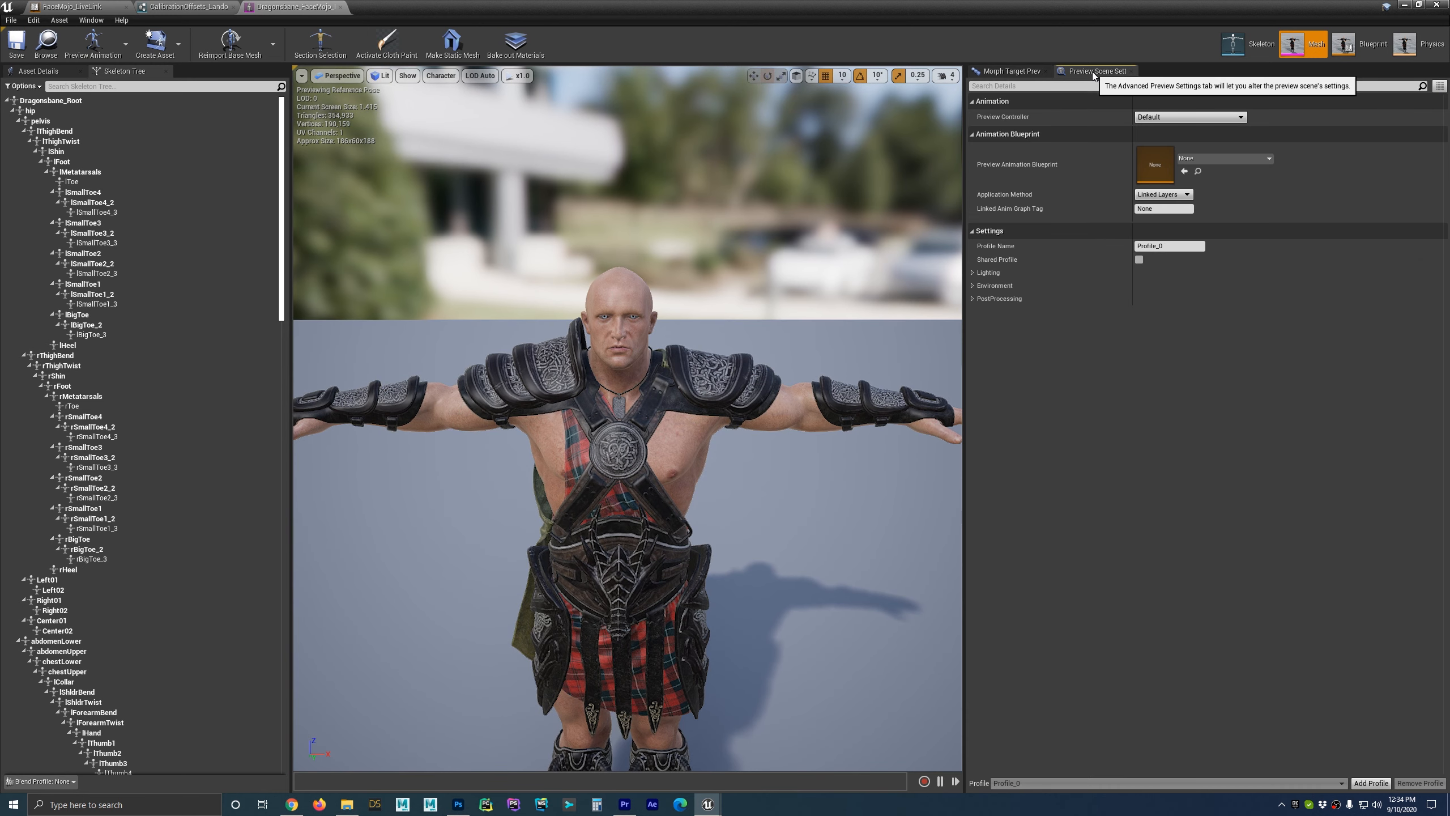
{"action": "left_click", "coordinate": [1194, 119]}
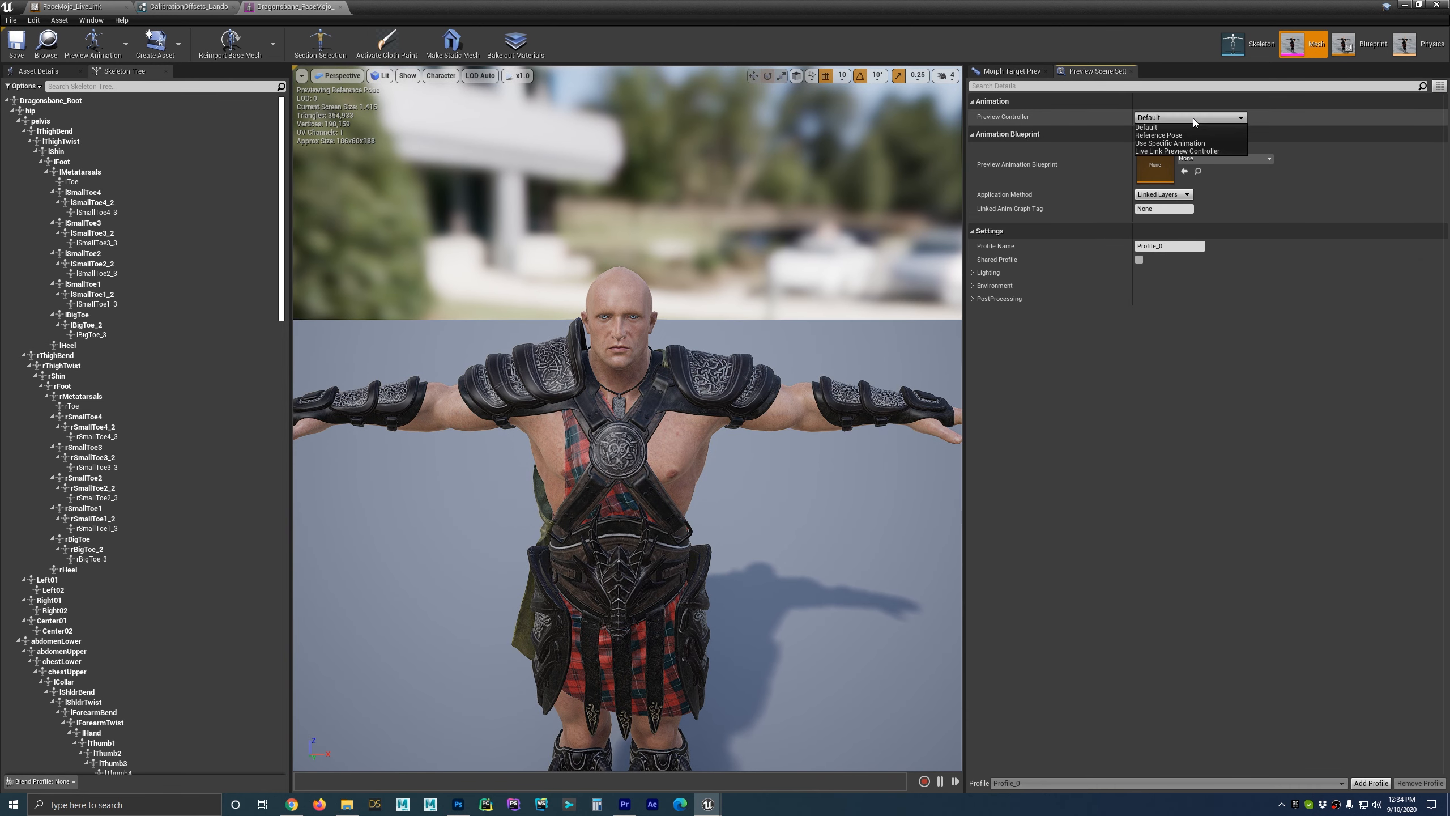
{"action": "left_click", "coordinate": [1179, 151]}
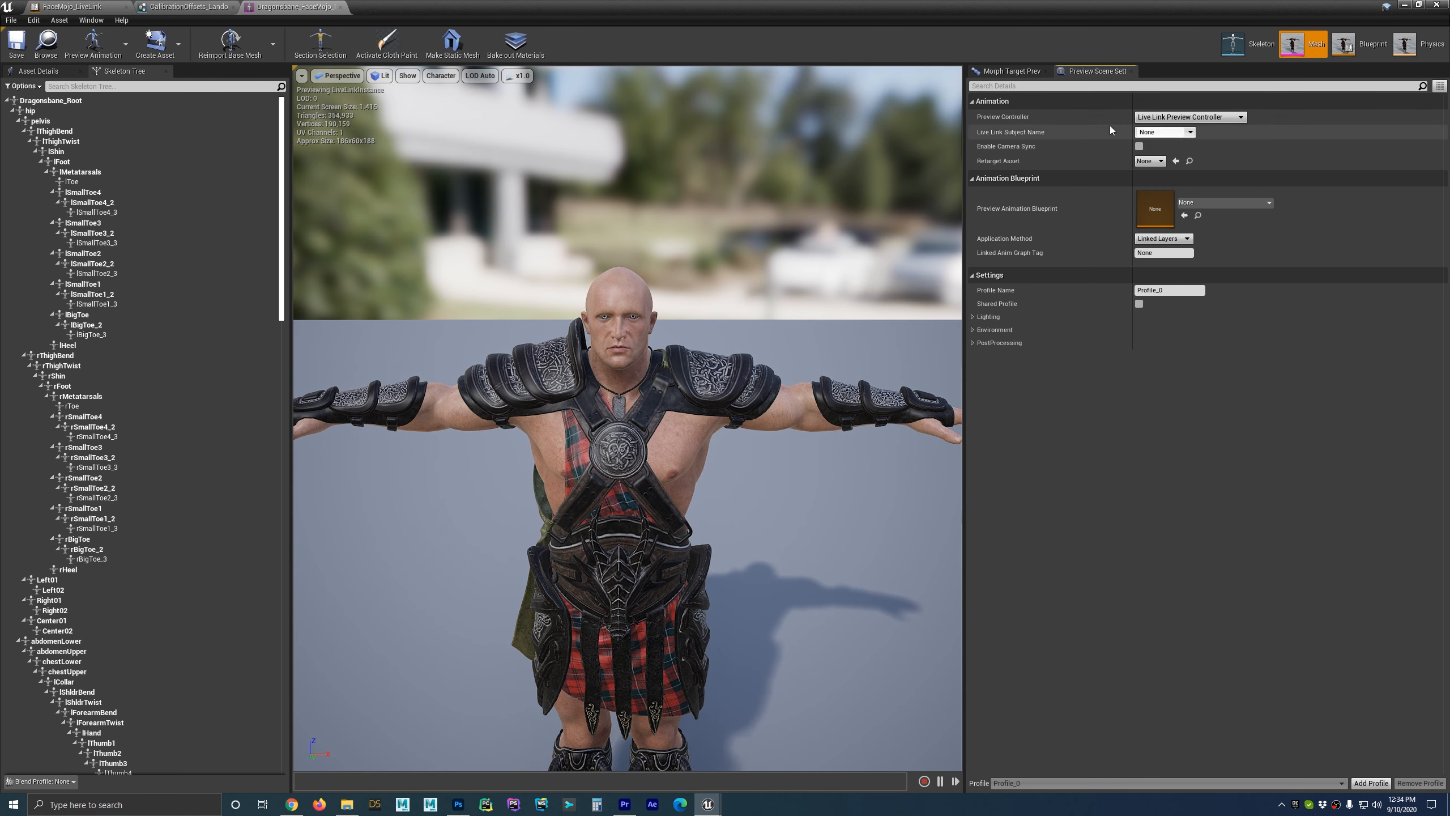
{"action": "left_click", "coordinate": [1191, 133]}
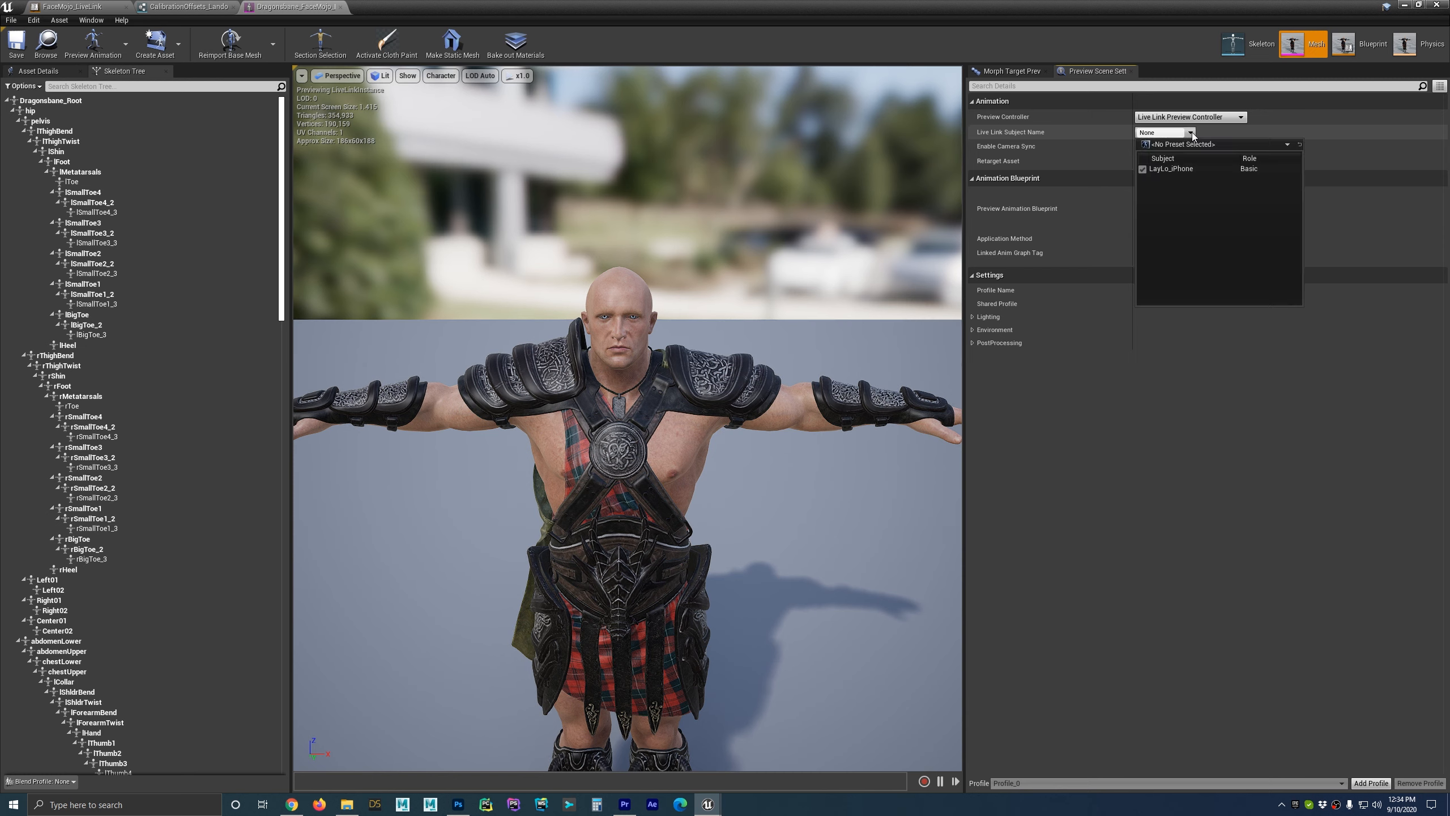
{"action": "left_click", "coordinate": [1191, 170]}
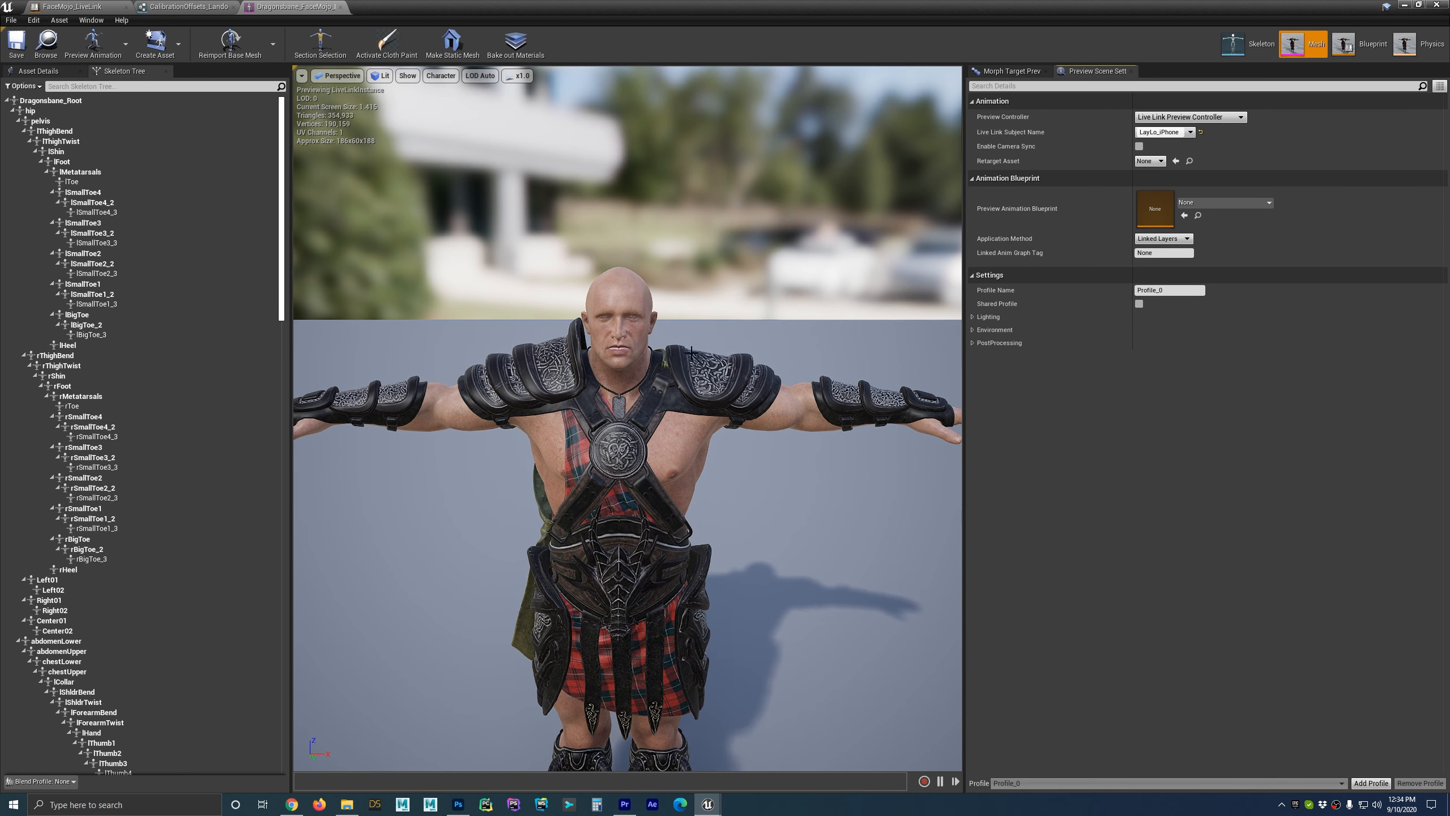
Frame the character's face and examine the live morph target weights of the mouth and eye blend shapes.
{"action": "right_click_drag", "start_coordinate": [703, 329], "coordinate": [700, 323]}
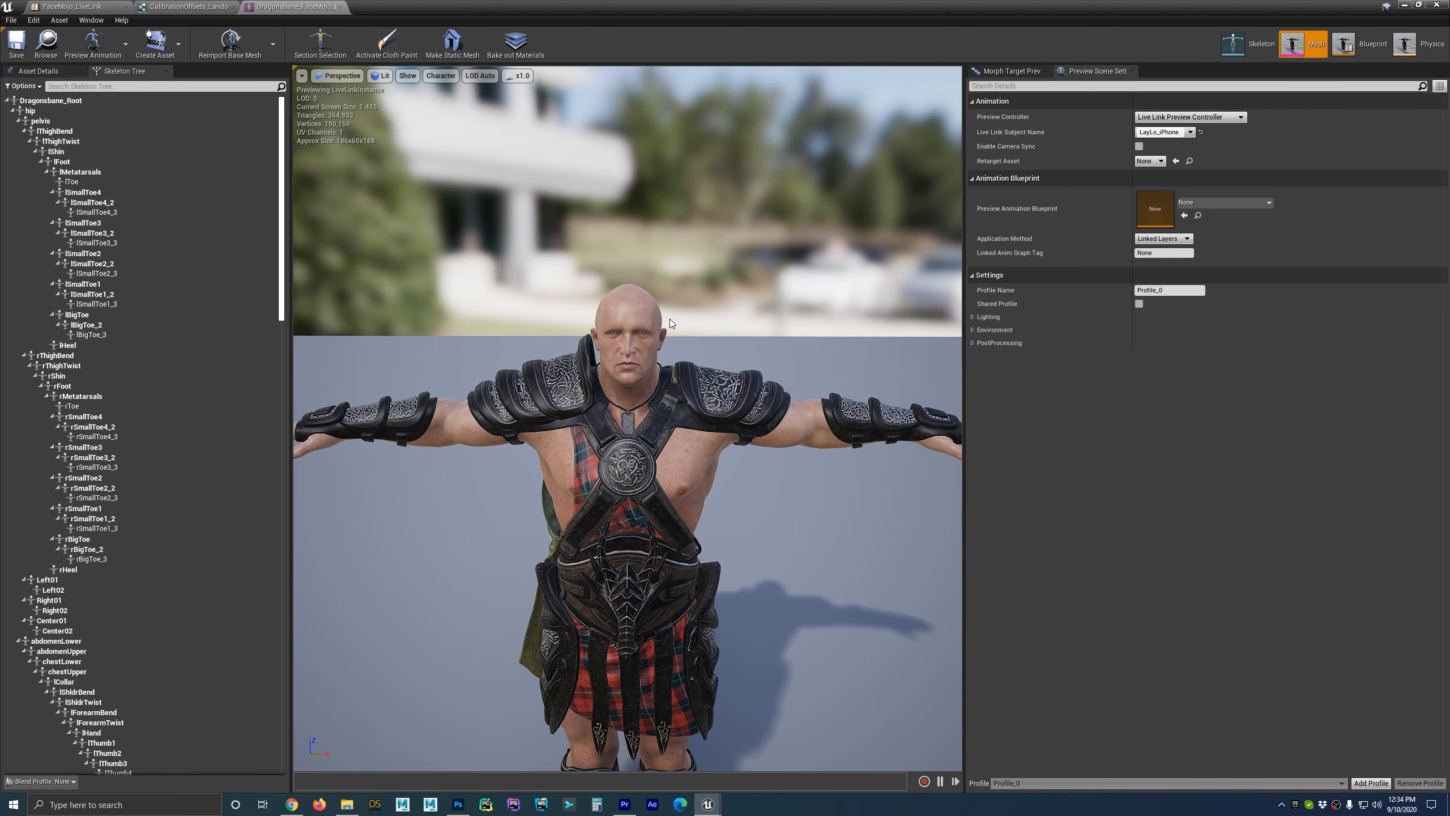
{"action": "scroll", "coordinate": [670, 324], "scroll_direction": "up", "scroll_amount": 5}
{"action": "left_click", "coordinate": [1013, 72]}
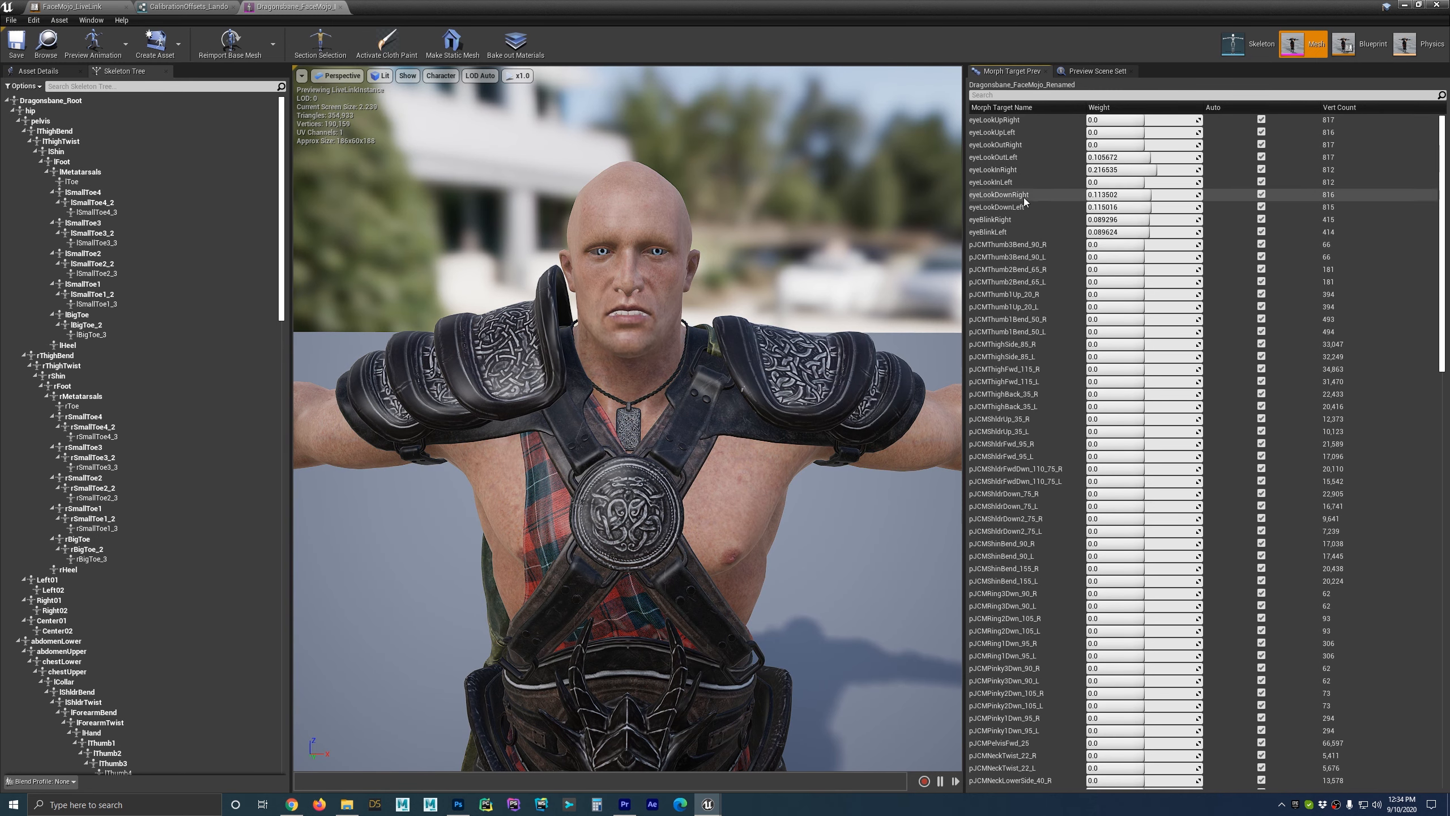
{"action": "scroll", "coordinate": [1430, 439], "scroll_direction": "down", "scroll_amount": 10}
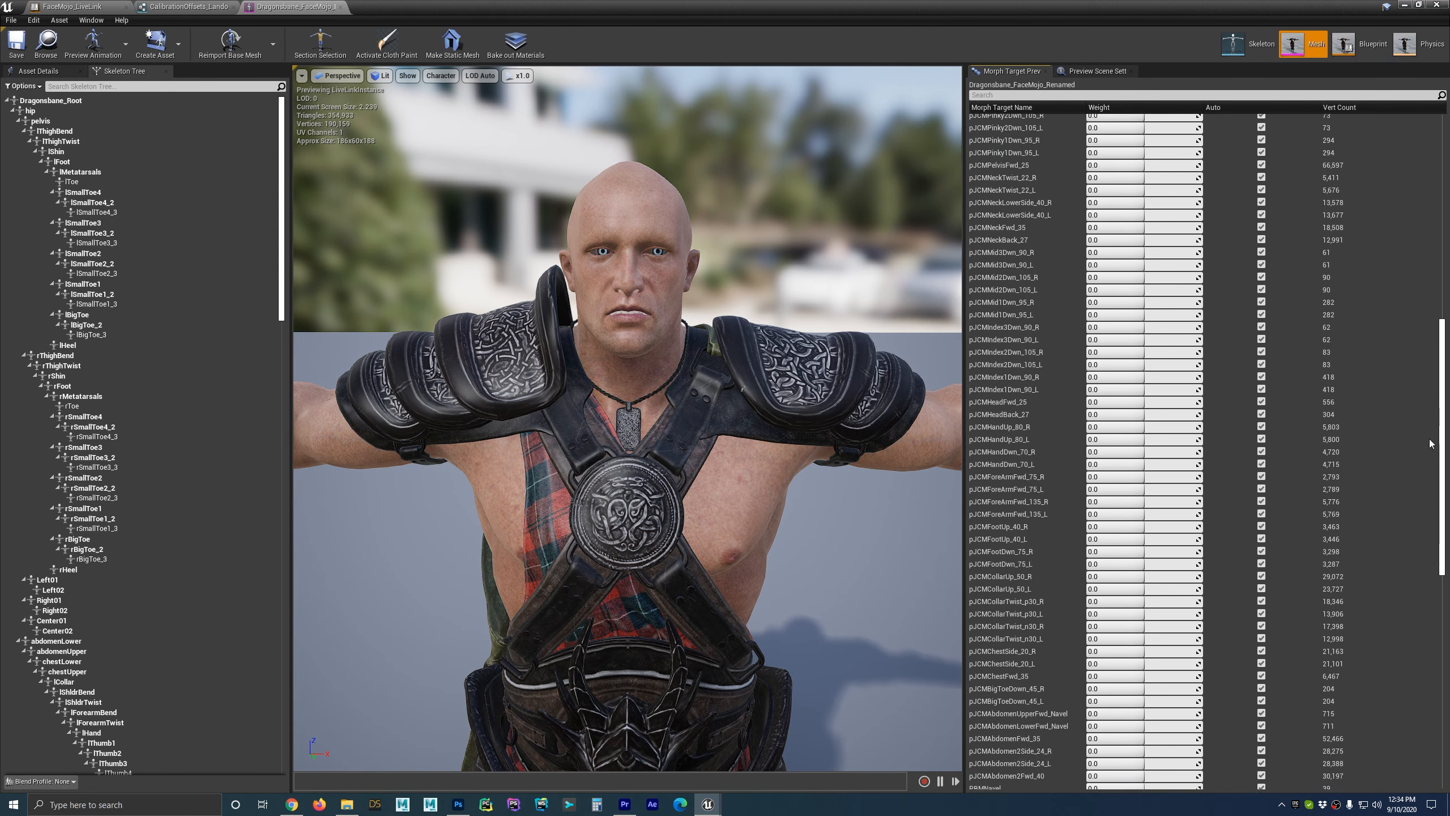
{"action": "scroll", "coordinate": [1422, 514], "scroll_direction": "down", "scroll_amount": 12}
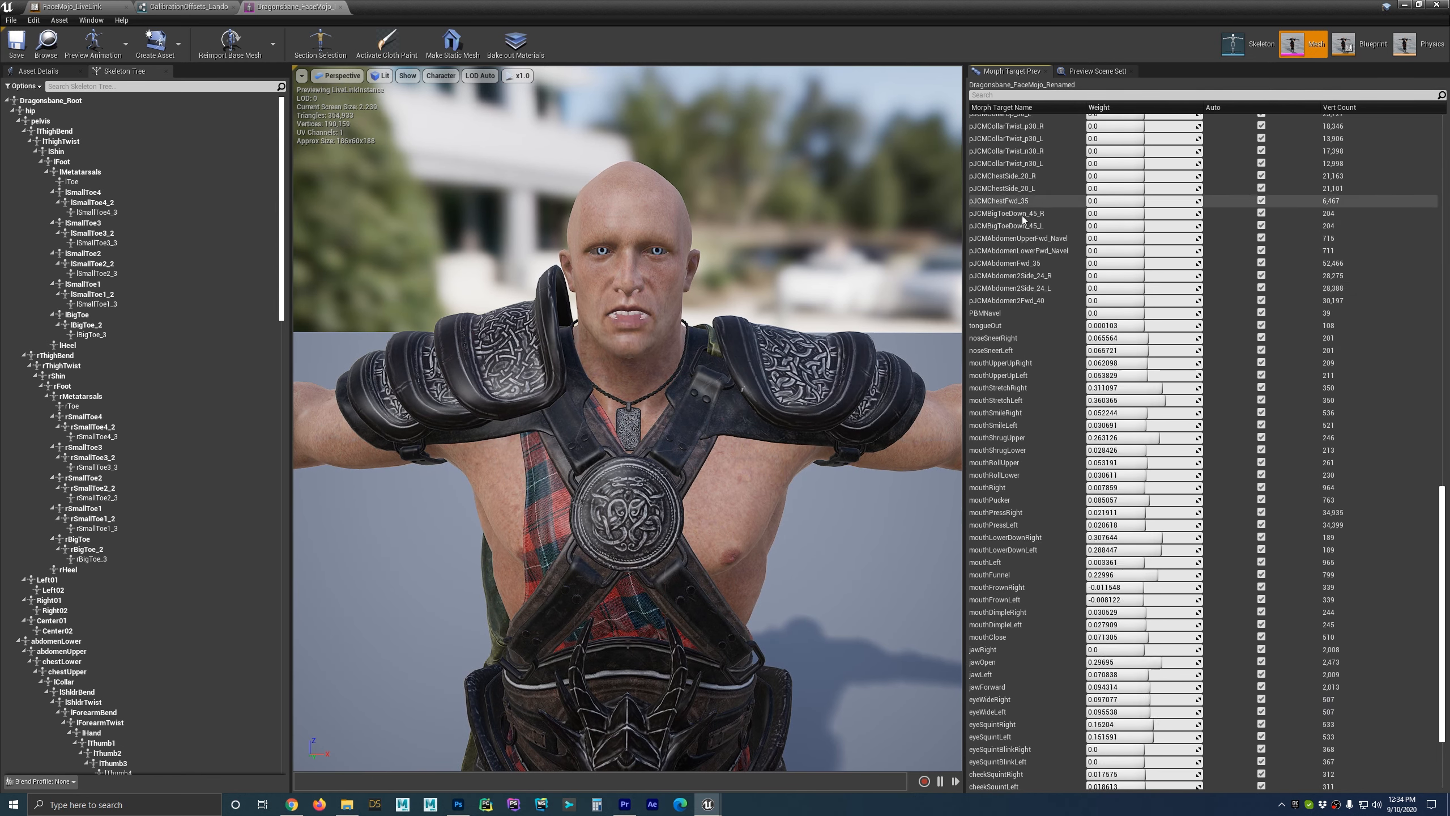
{"action": "scroll", "coordinate": [1047, 609], "scroll_direction": "down", "scroll_amount": 1}
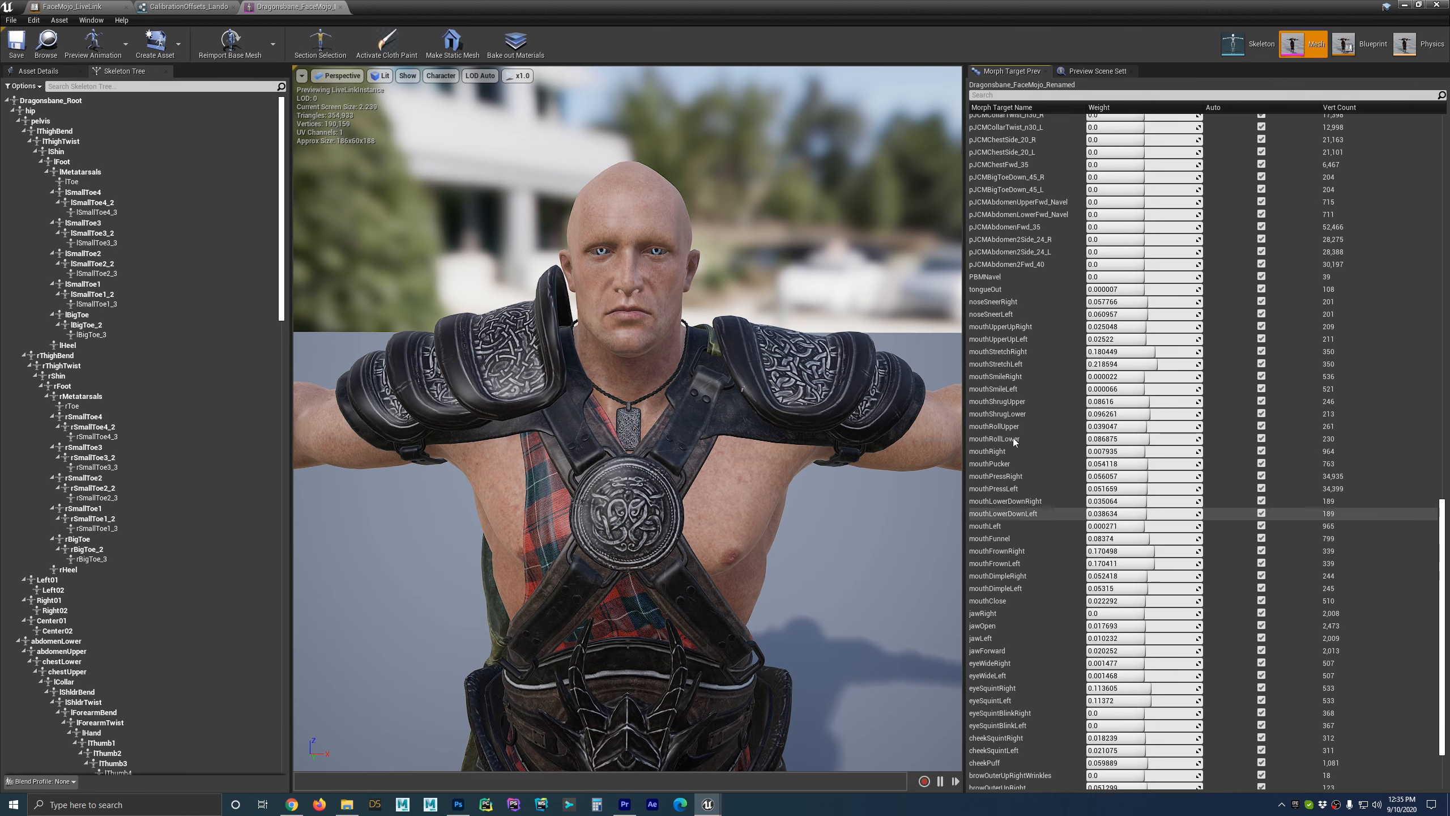
Set the skeletal mesh's preview controller back to Default in the preview scene settings.
{"action": "left_click", "coordinate": [1096, 71]}
{"action": "left_click", "coordinate": [1176, 117]}
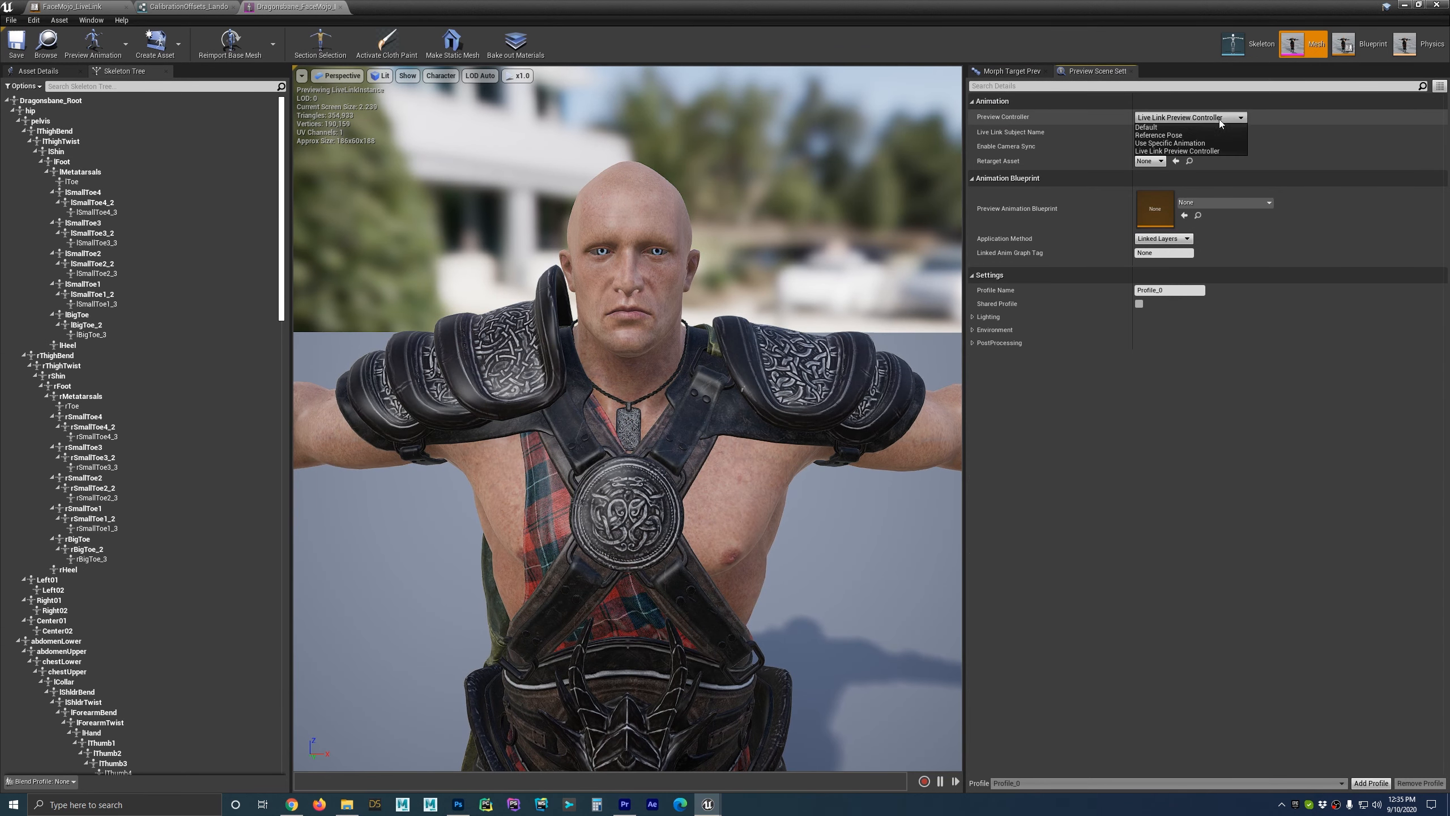
{"action": "left_click", "coordinate": [1166, 128]}
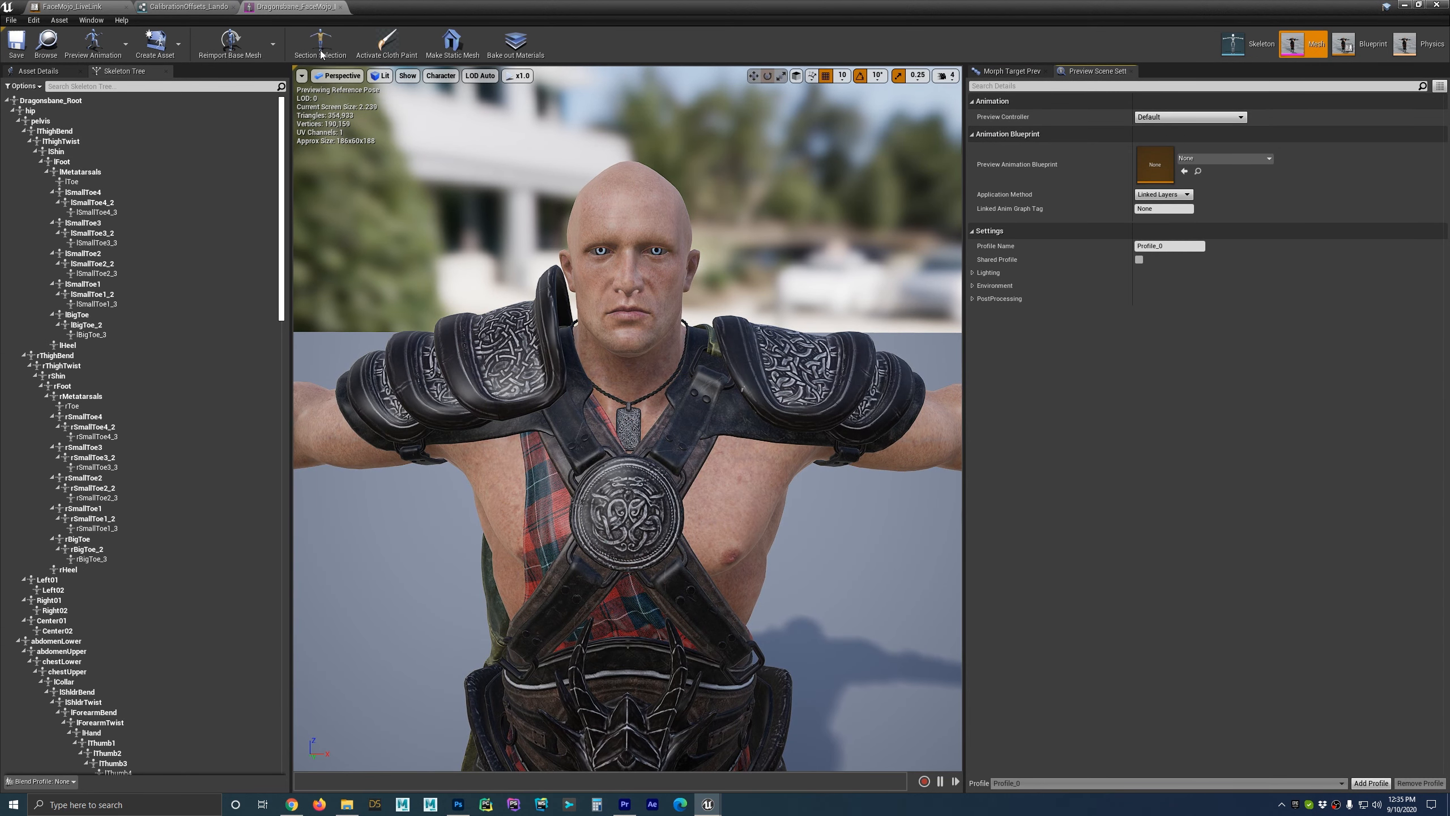
Set the mouthFrownLeft and mouthFrownRight default values to 0.25 in the calibration offsets structure.
{"action": "left_click", "coordinate": [189, 6]}
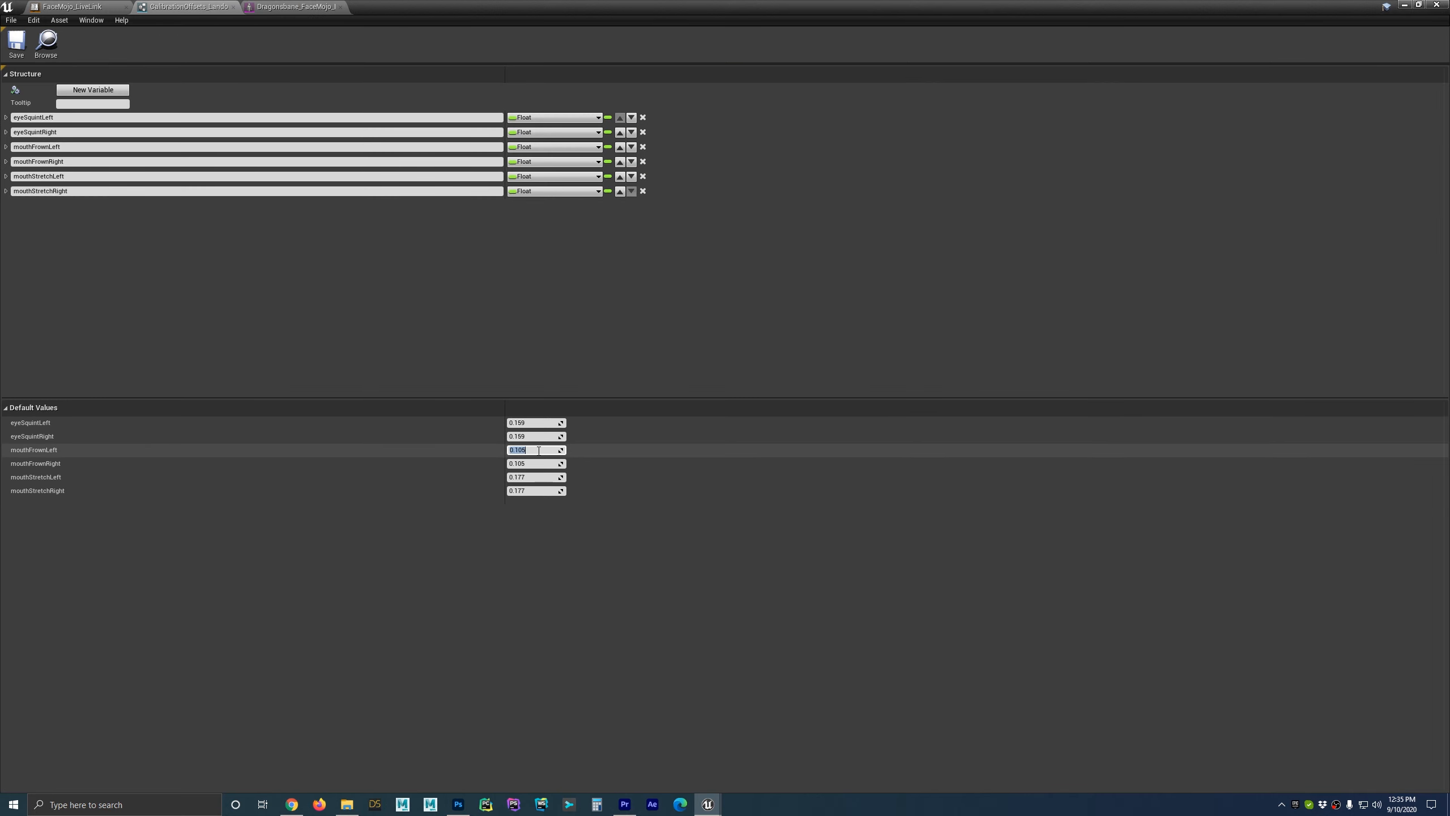
{"action": "key", "text": "BackSpace"}
{"action": "type", "text": ".25"}
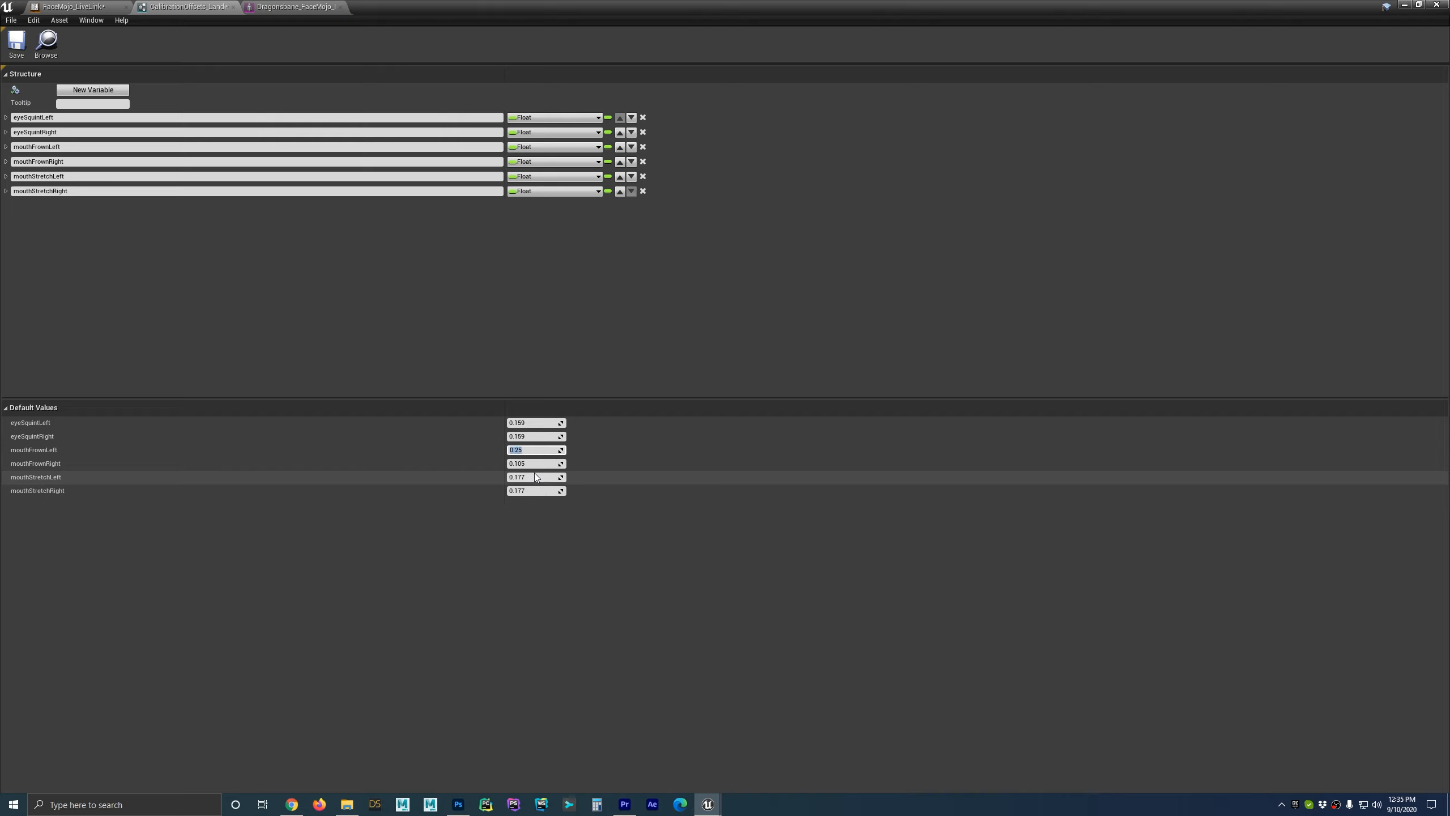
{"action": "key", "text": "Return"}
{"action": "left_click", "coordinate": [540, 464]}
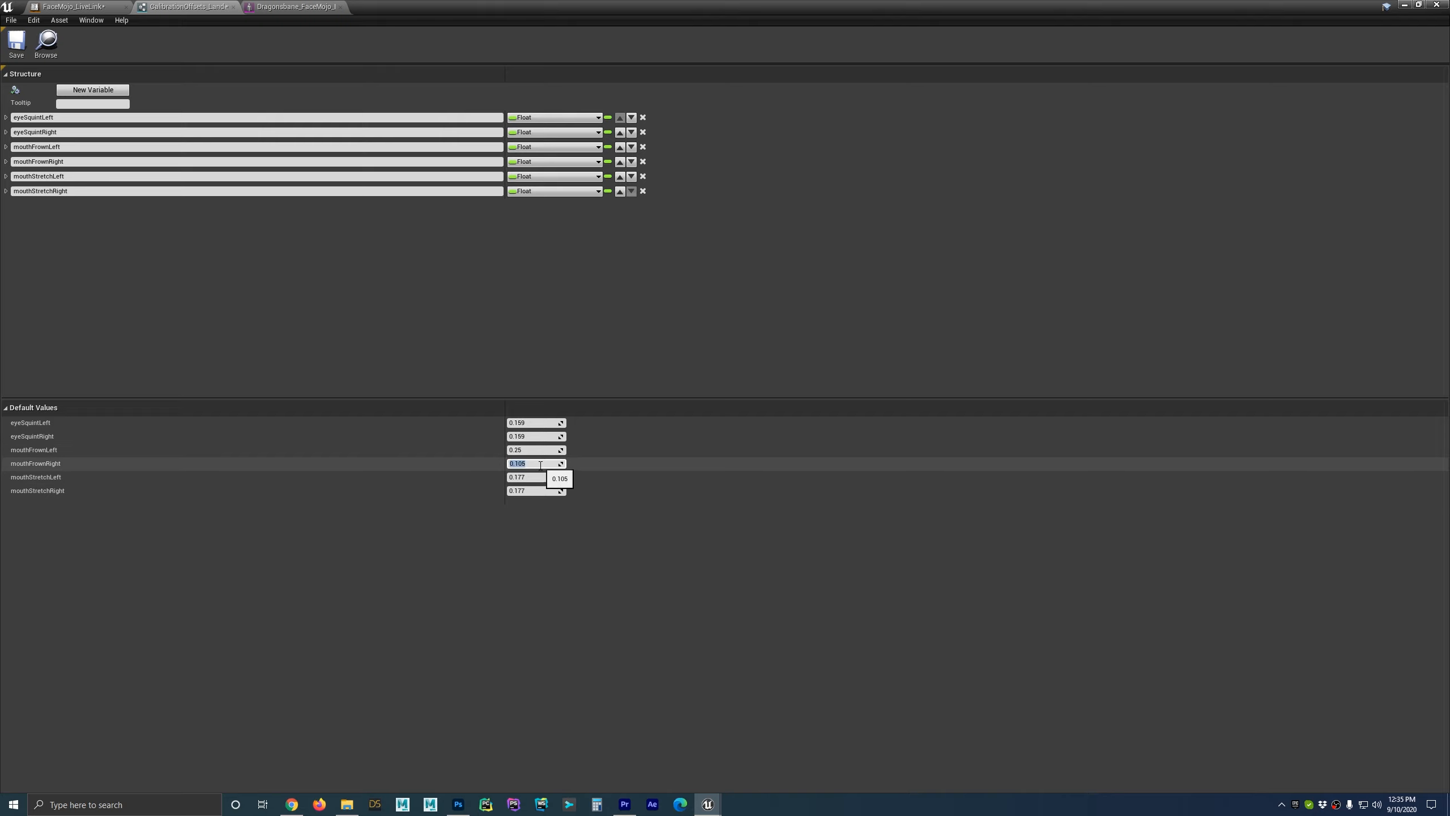
{"action": "type", "text": ".25"}
{"action": "key", "text": "Return"}
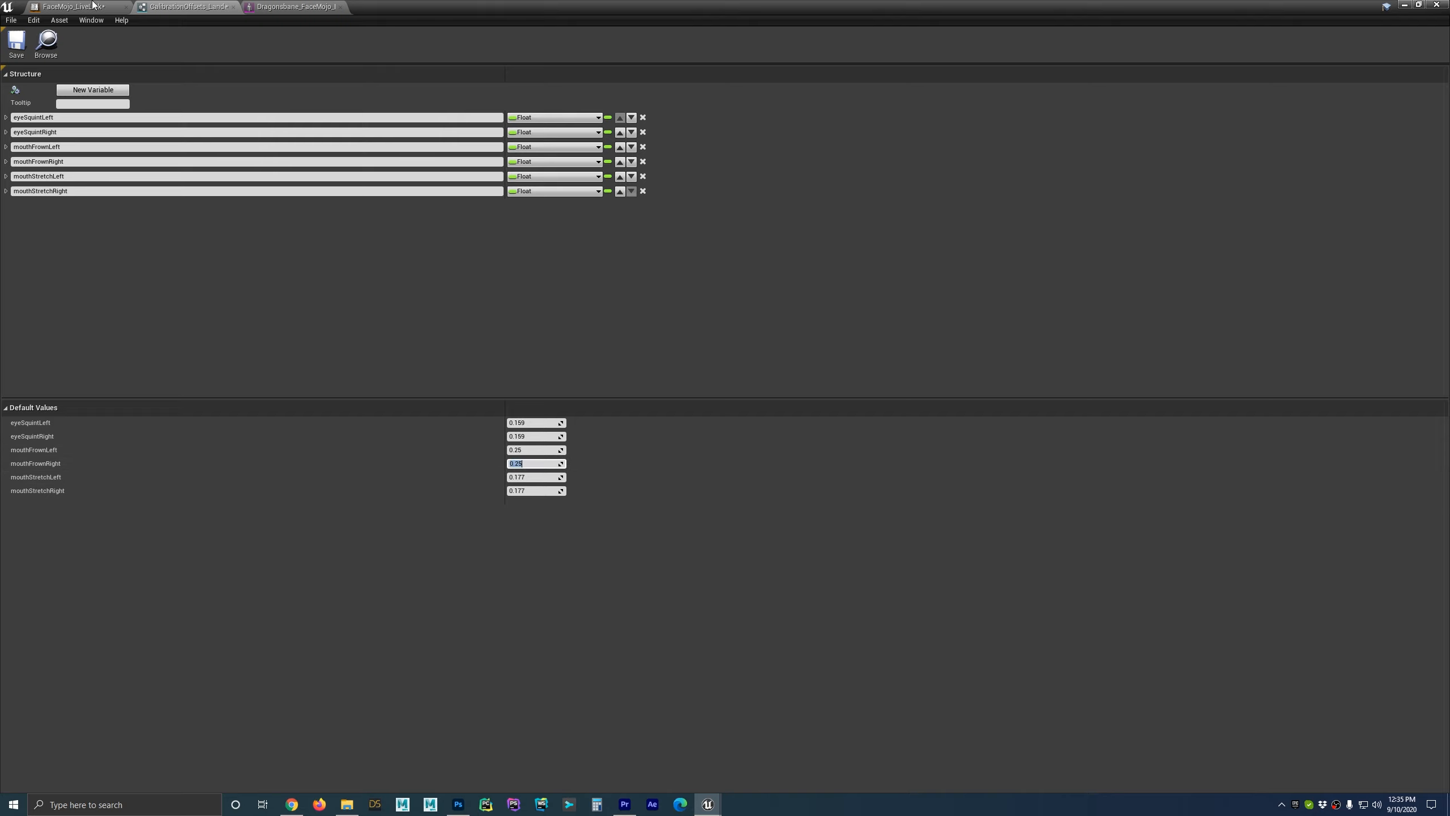
Open the FaceMojo_LiveLink animation blueprint from the Animations folder and space the Live Link Pose and Output Pose nodes farther apart.
{"action": "left_click", "coordinate": [74, 6]}
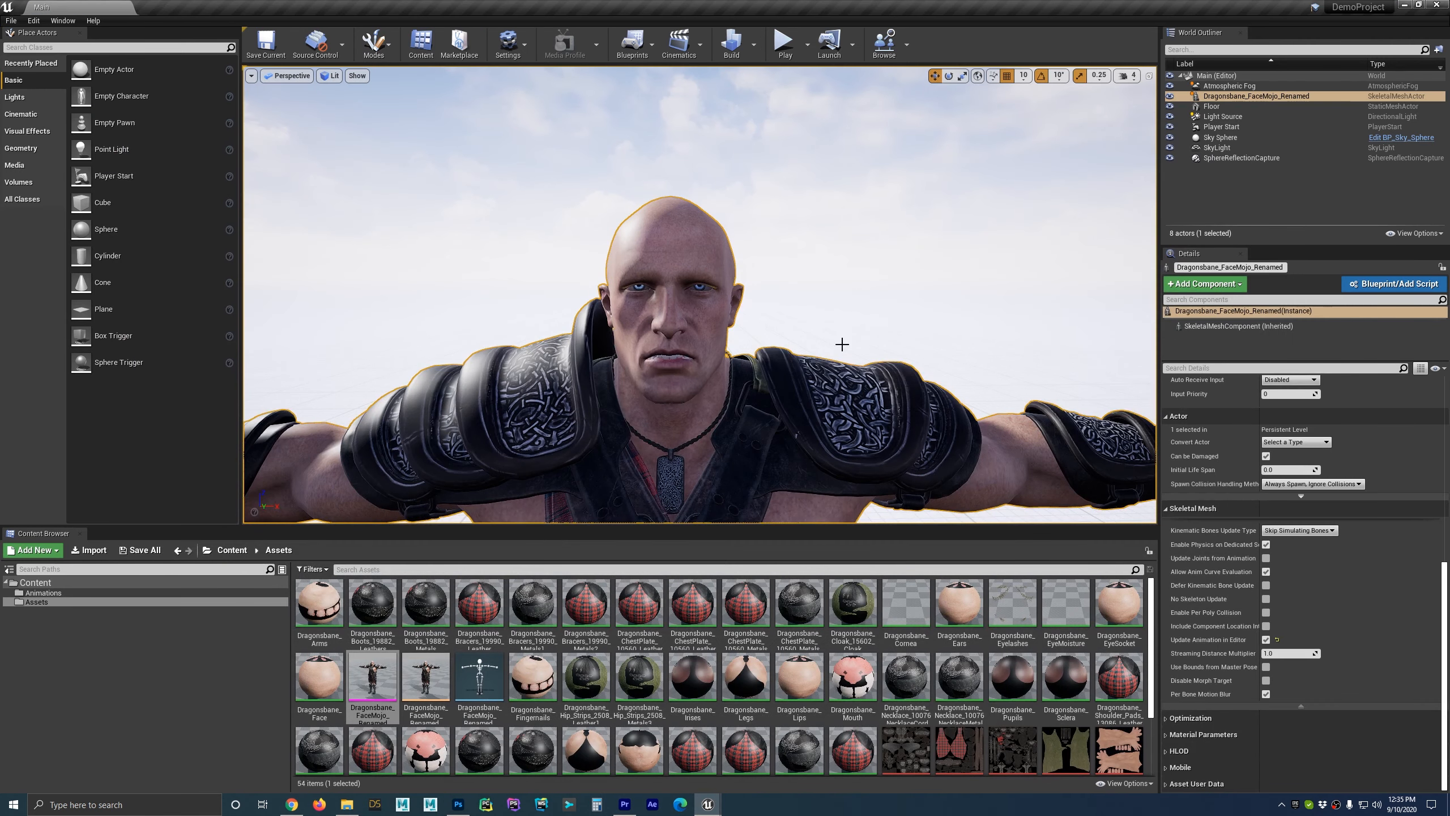
{"action": "left_click", "coordinate": [84, 592]}
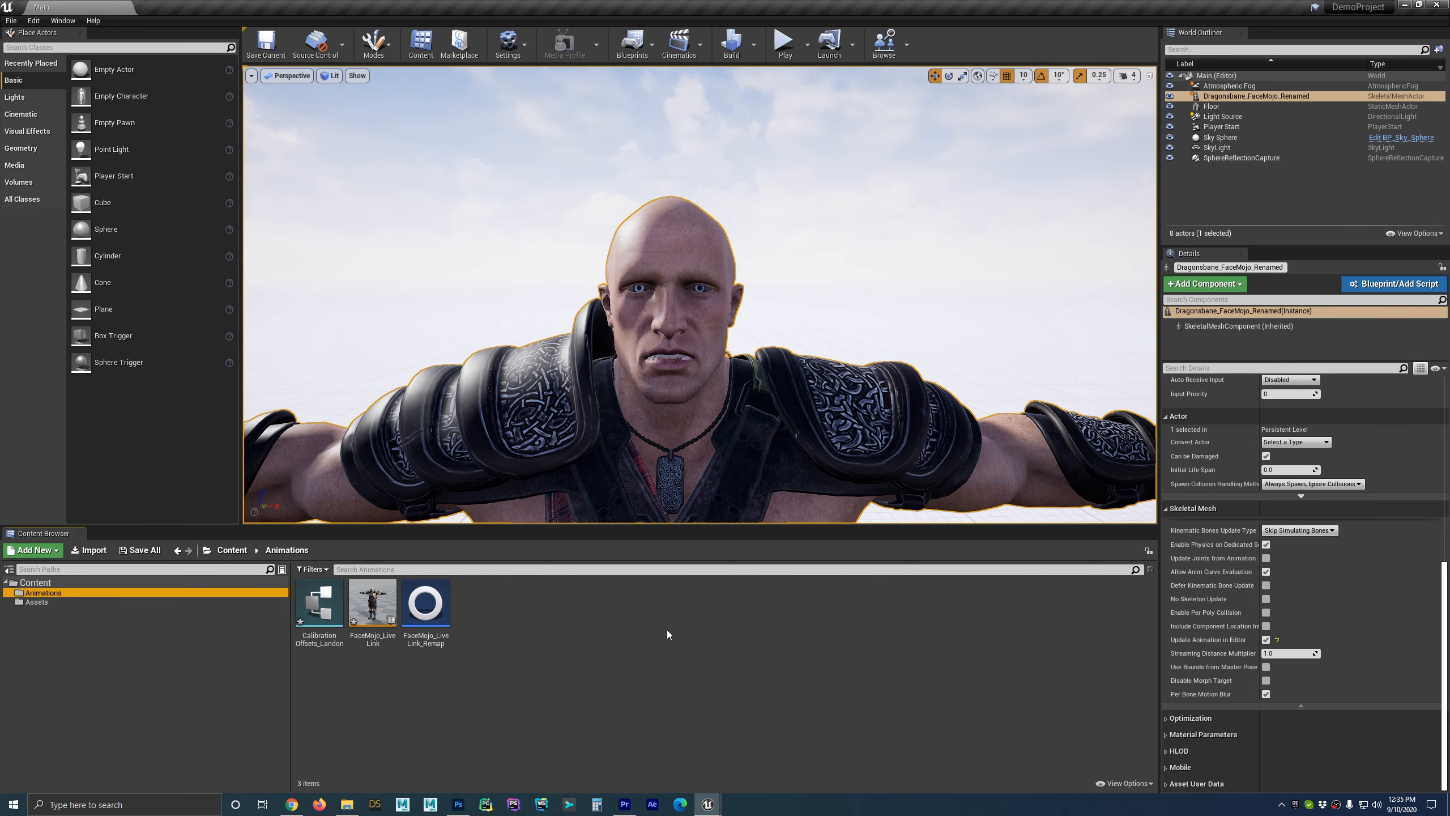
{"action": "double_click", "coordinate": [364, 611]}
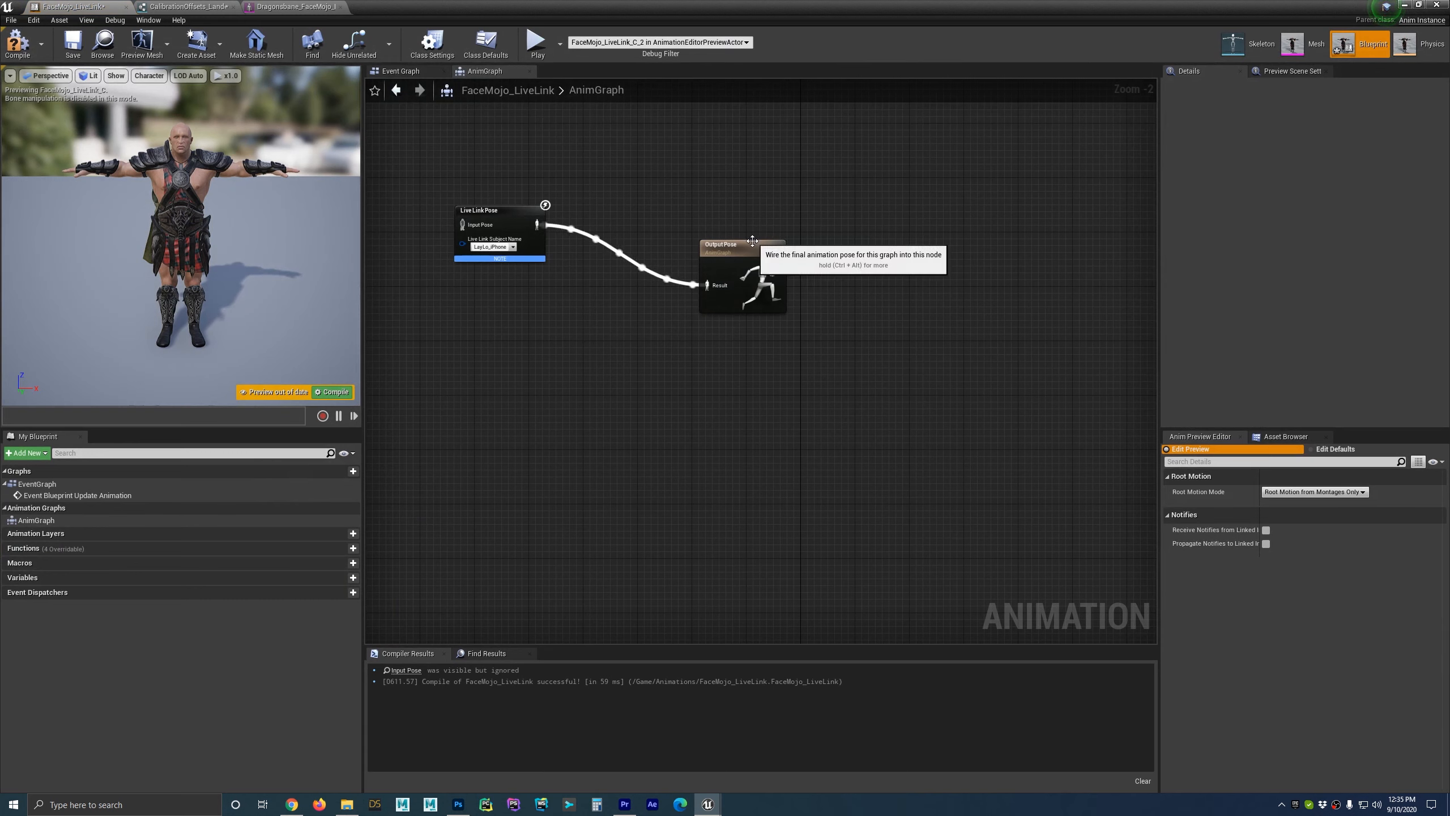
{"action": "left_click_drag", "start_coordinate": [753, 241], "coordinate": [915, 218]}
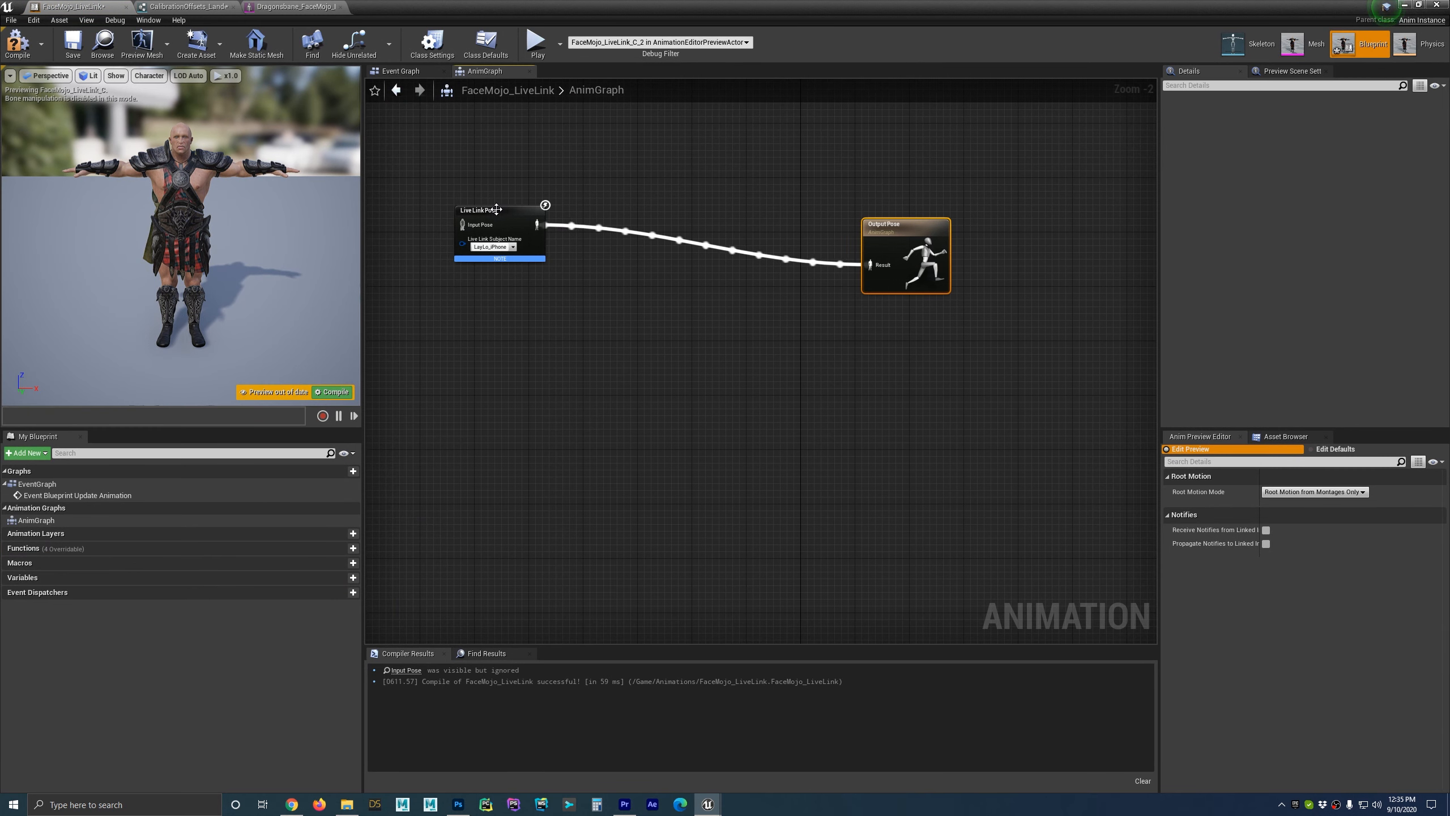
{"action": "left_click_drag", "start_coordinate": [496, 209], "coordinate": [490, 230]}
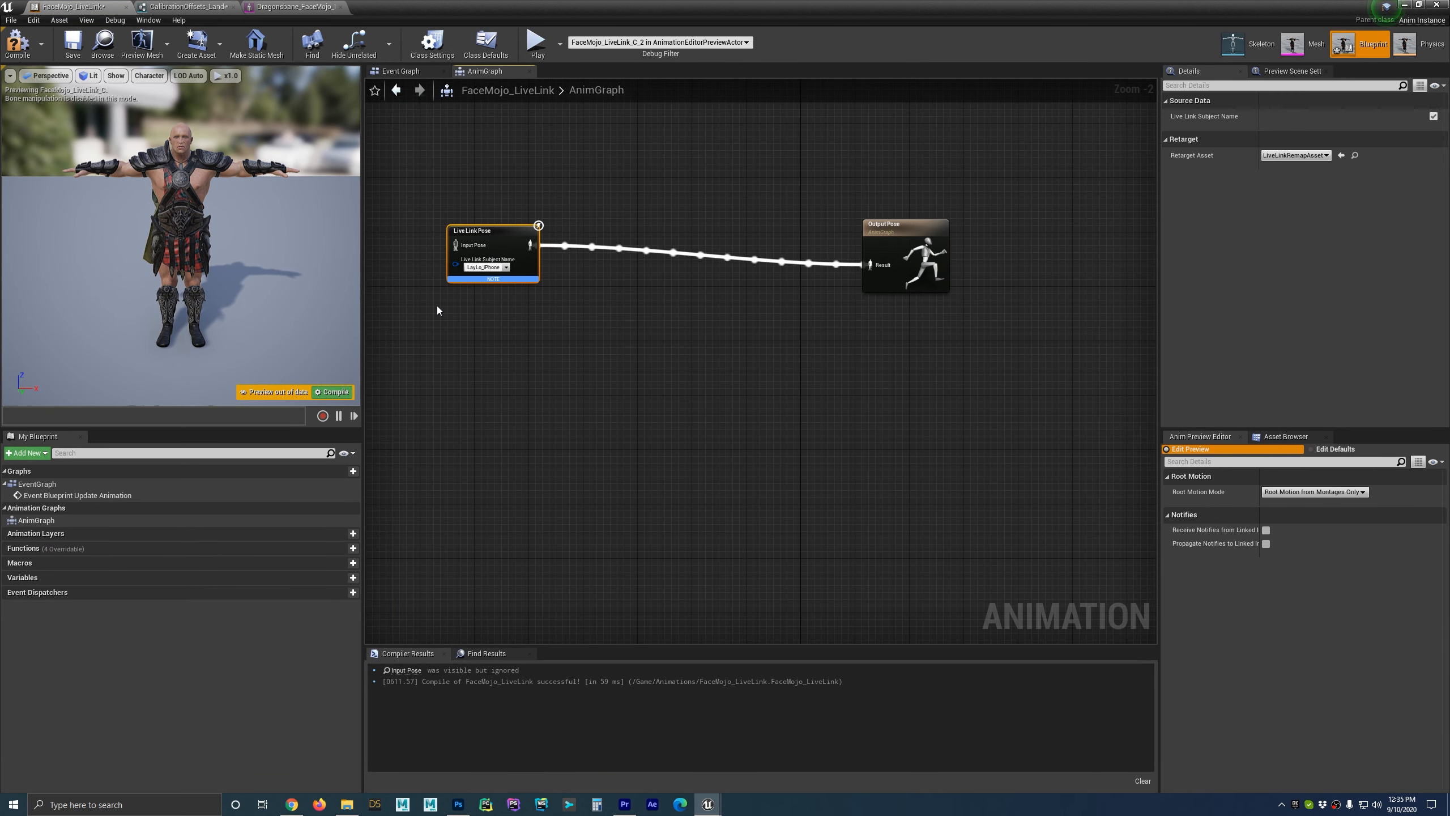
{"action": "left_click_drag", "start_coordinate": [890, 252], "coordinate": [922, 256]}
Add a Modify Curve node and wire it between the Live Link Pose and Output Pose nodes.
{"action": "right_click", "coordinate": [728, 316]}
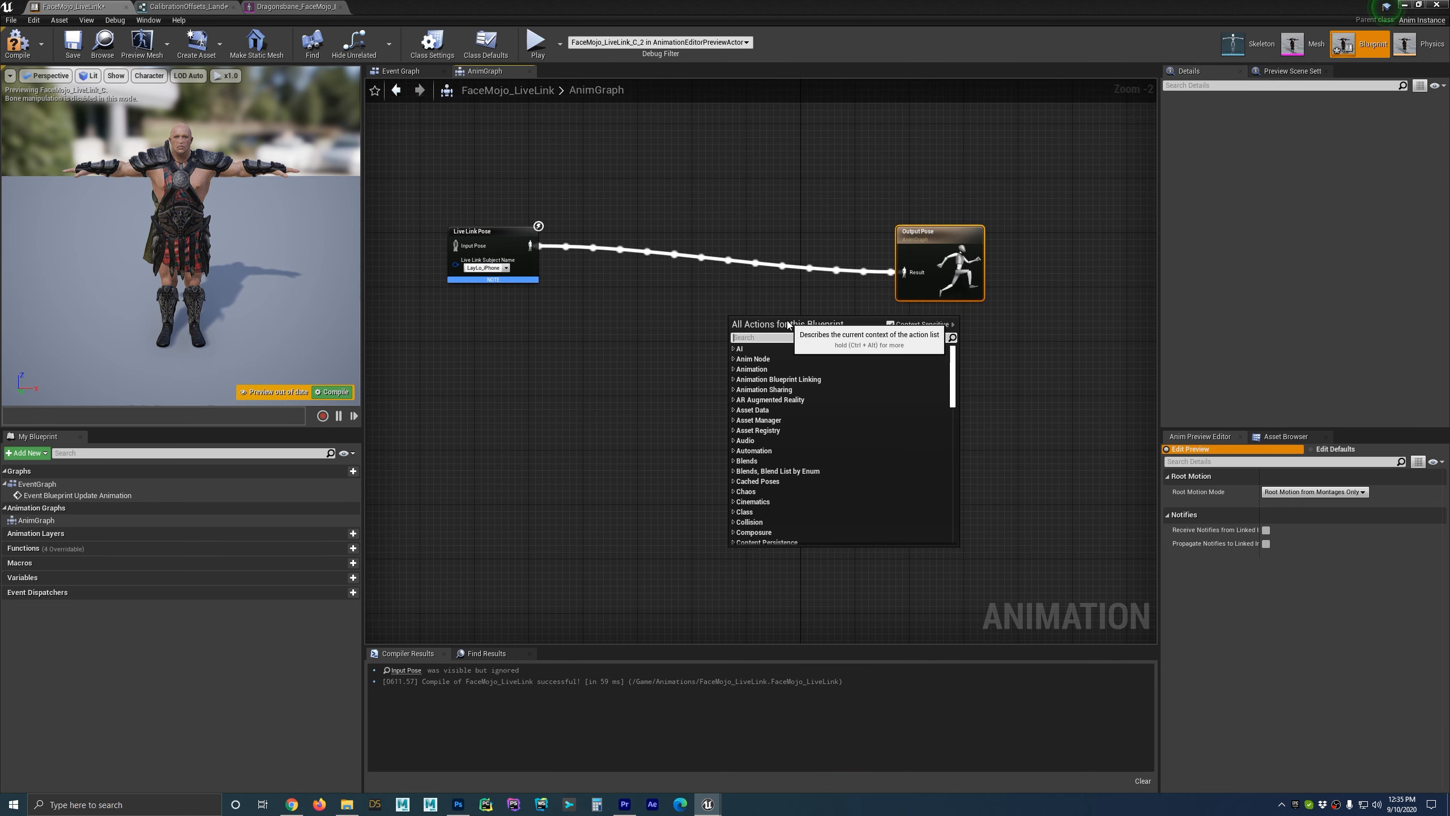
{"action": "type", "text": "modi"}
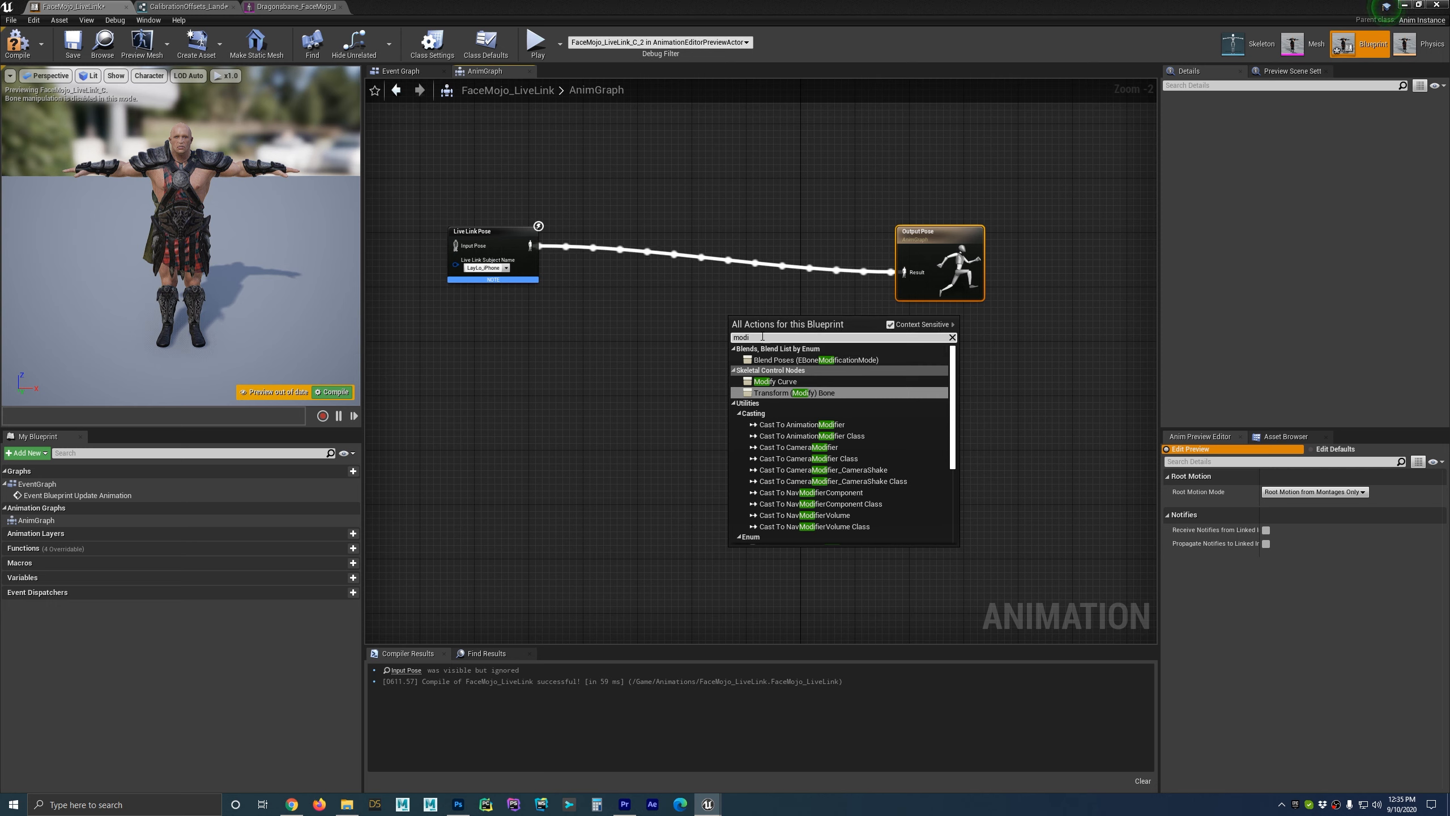
{"action": "left_click", "coordinate": [791, 385]}
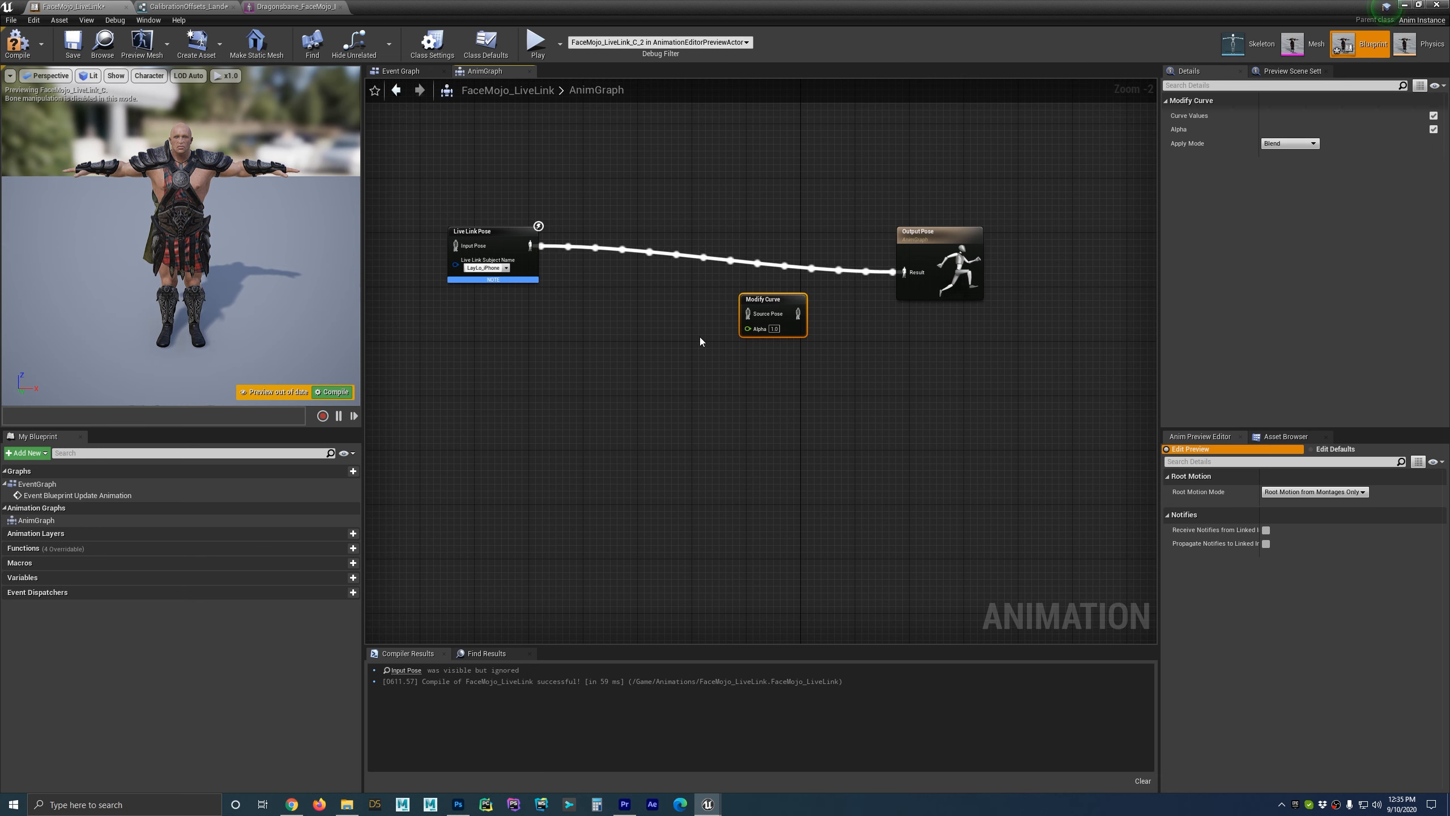
{"action": "left_click_drag", "start_coordinate": [530, 245], "coordinate": [923, 273]}
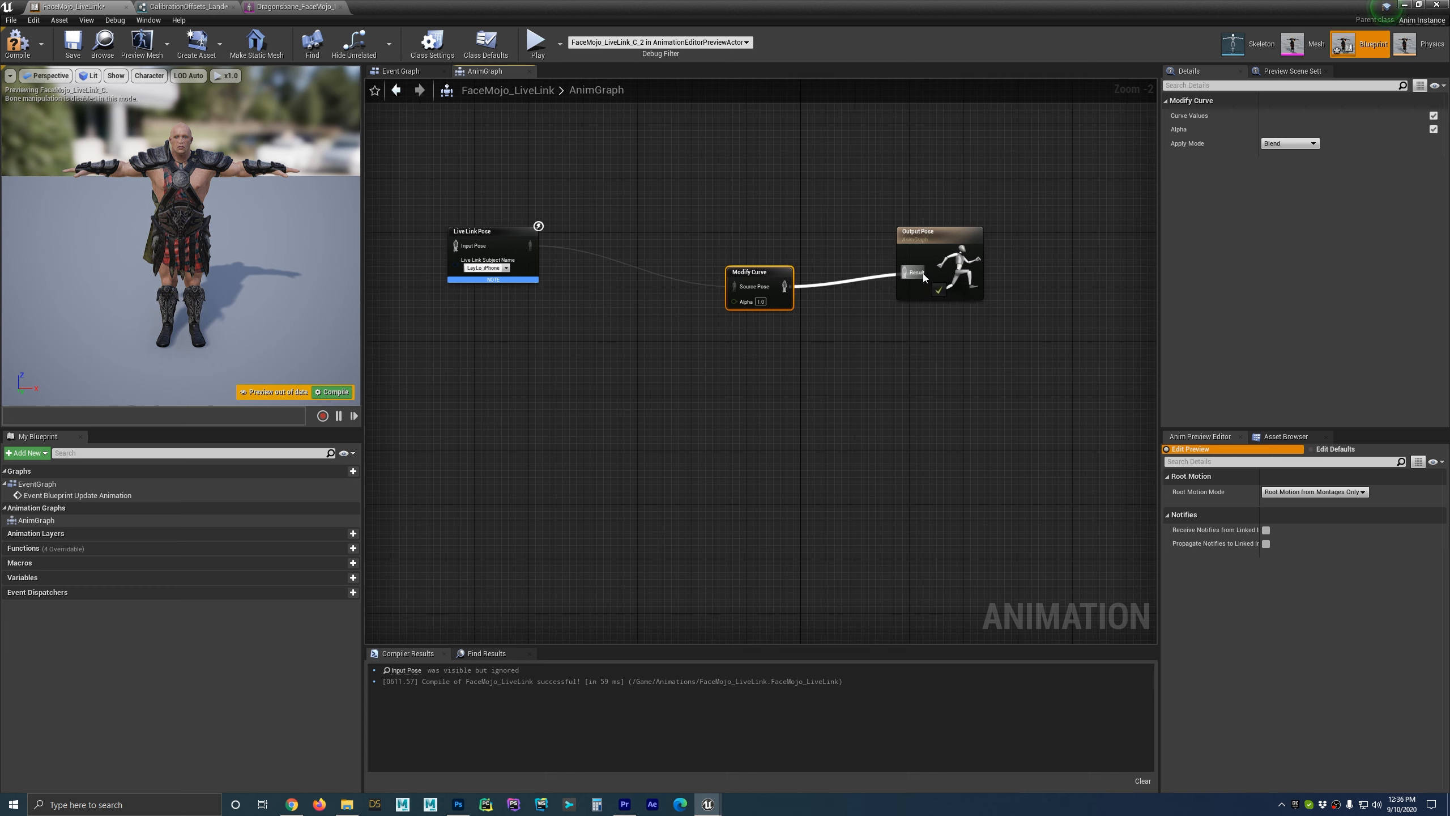
{"action": "left_click_drag", "start_coordinate": [745, 274], "coordinate": [767, 281]}
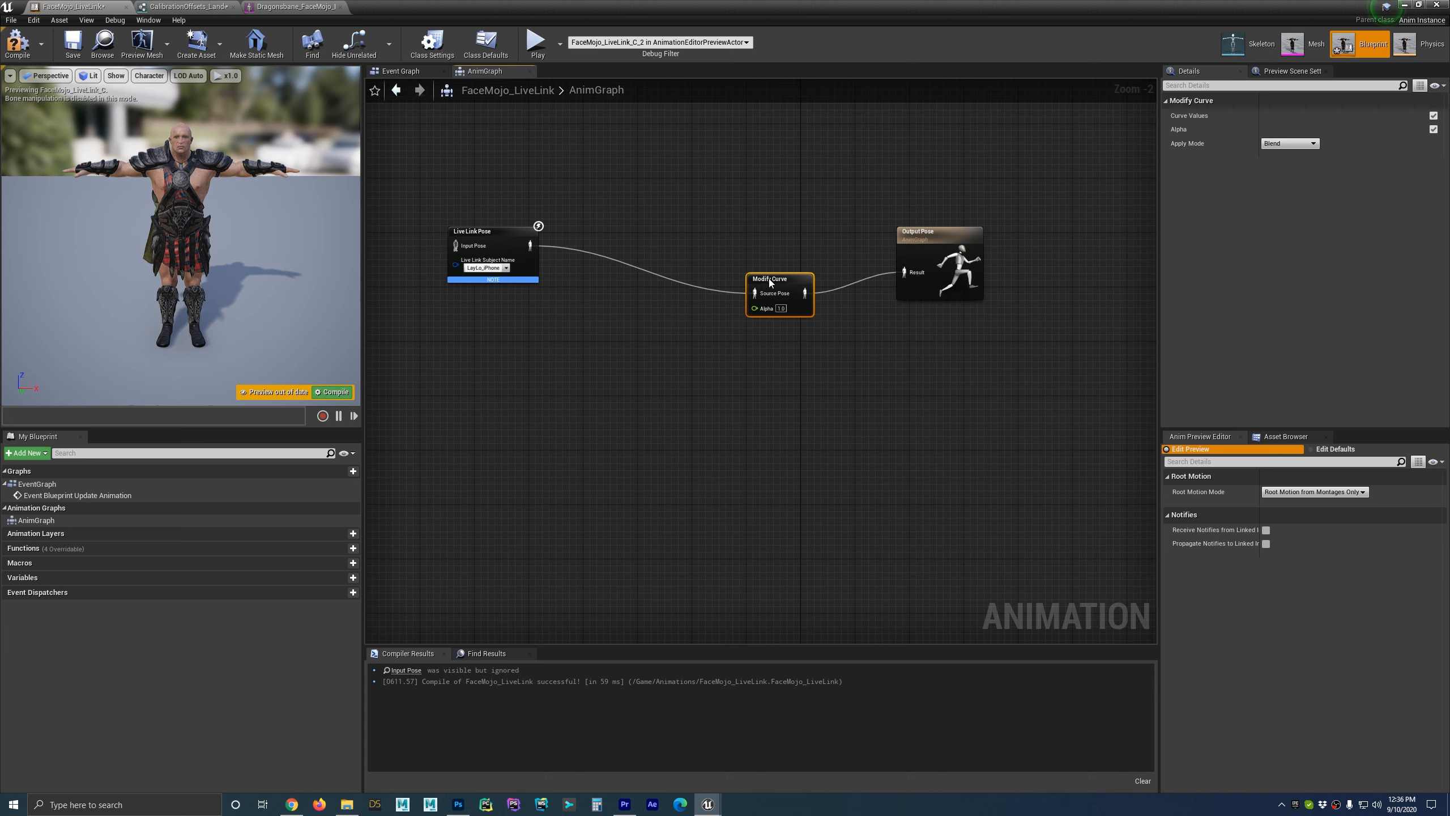
{"action": "left_click_drag", "start_coordinate": [478, 229], "coordinate": [499, 230]}
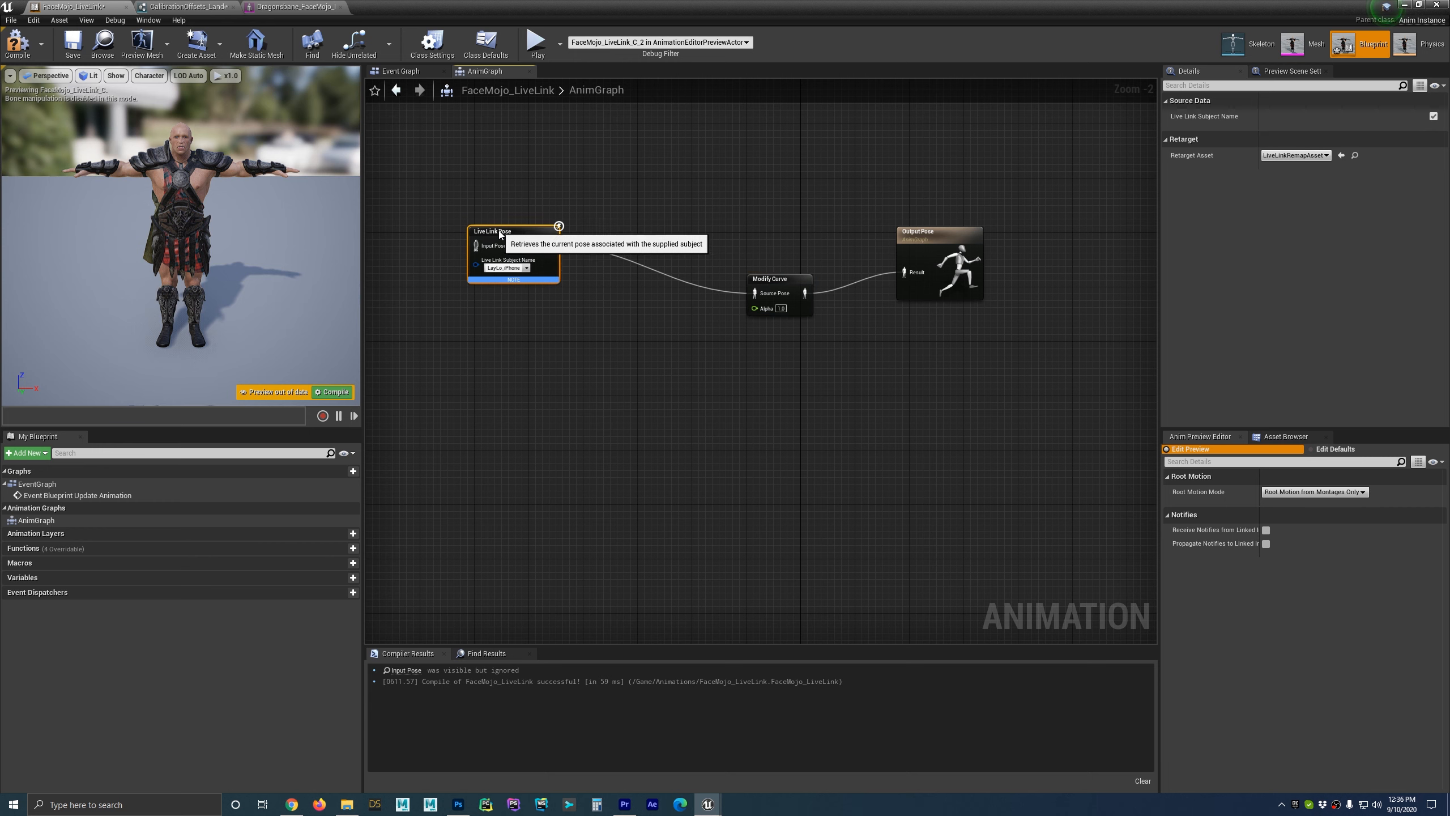
{"action": "left_click", "coordinate": [781, 279]}
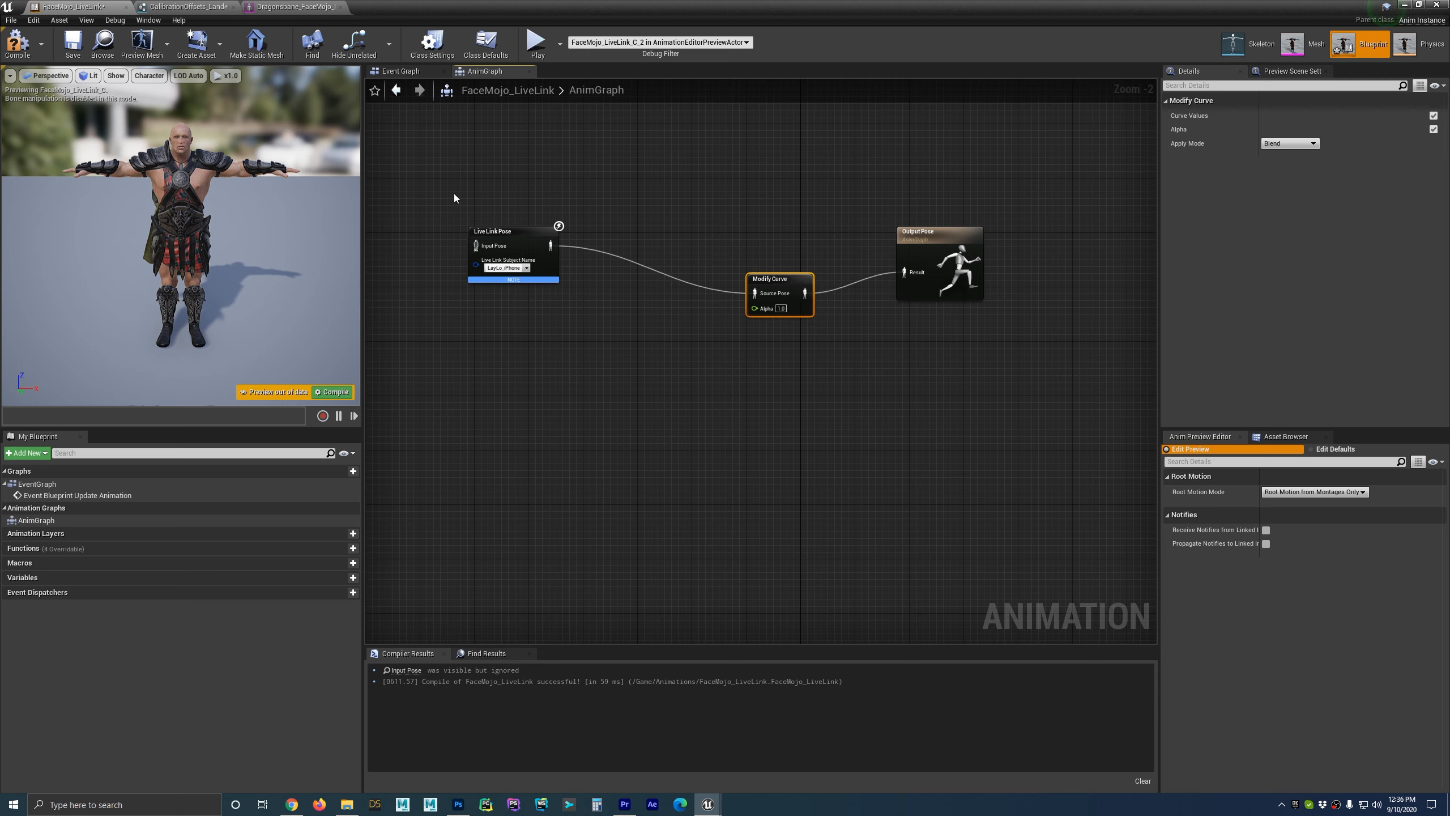
Recheck the variables in the calibration offsets structure and set the Modify Curve node's Apply Mode to Remap Curve.
{"action": "left_click", "coordinate": [183, 7]}
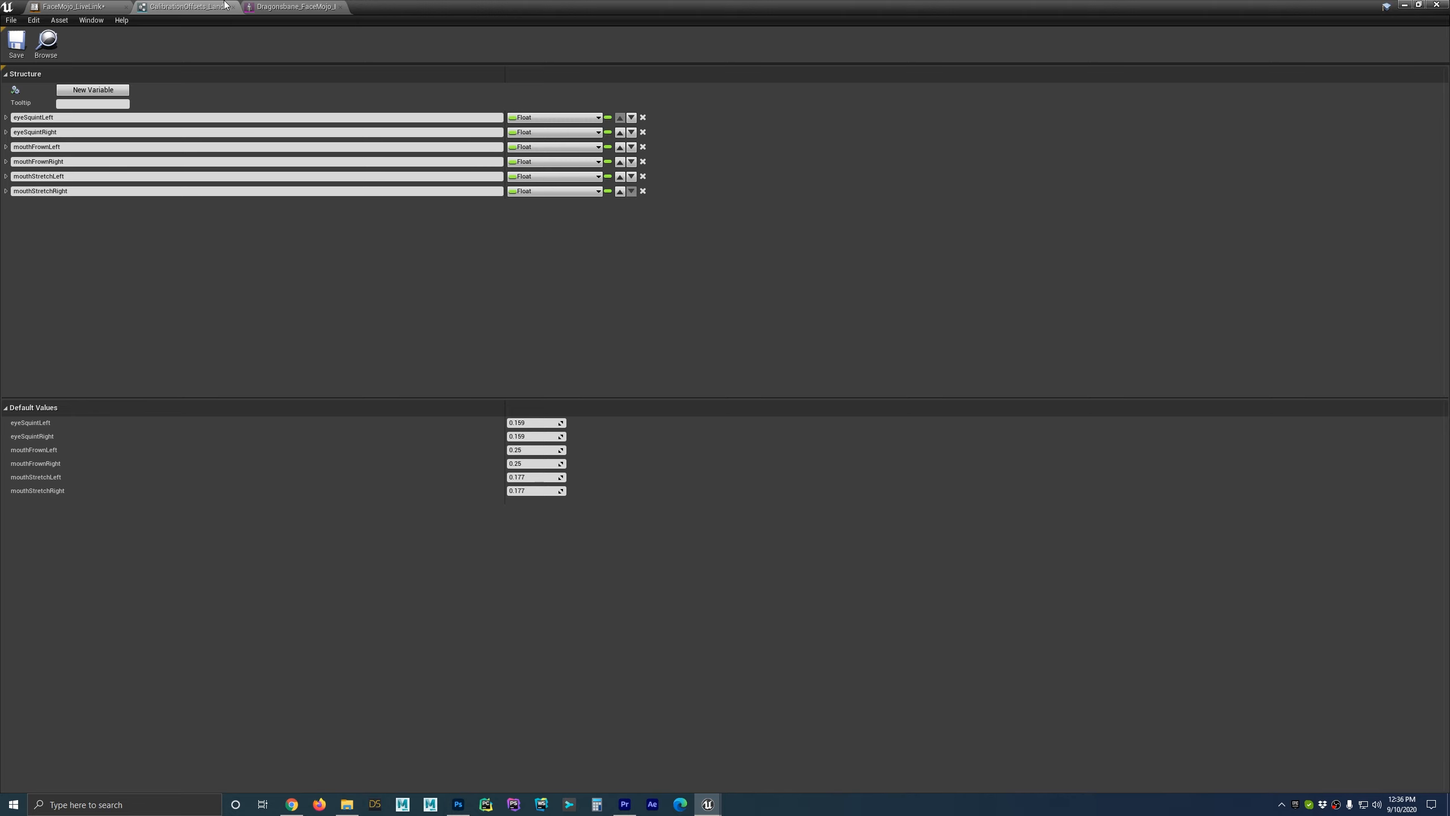
{"action": "left_click", "coordinate": [75, 7]}
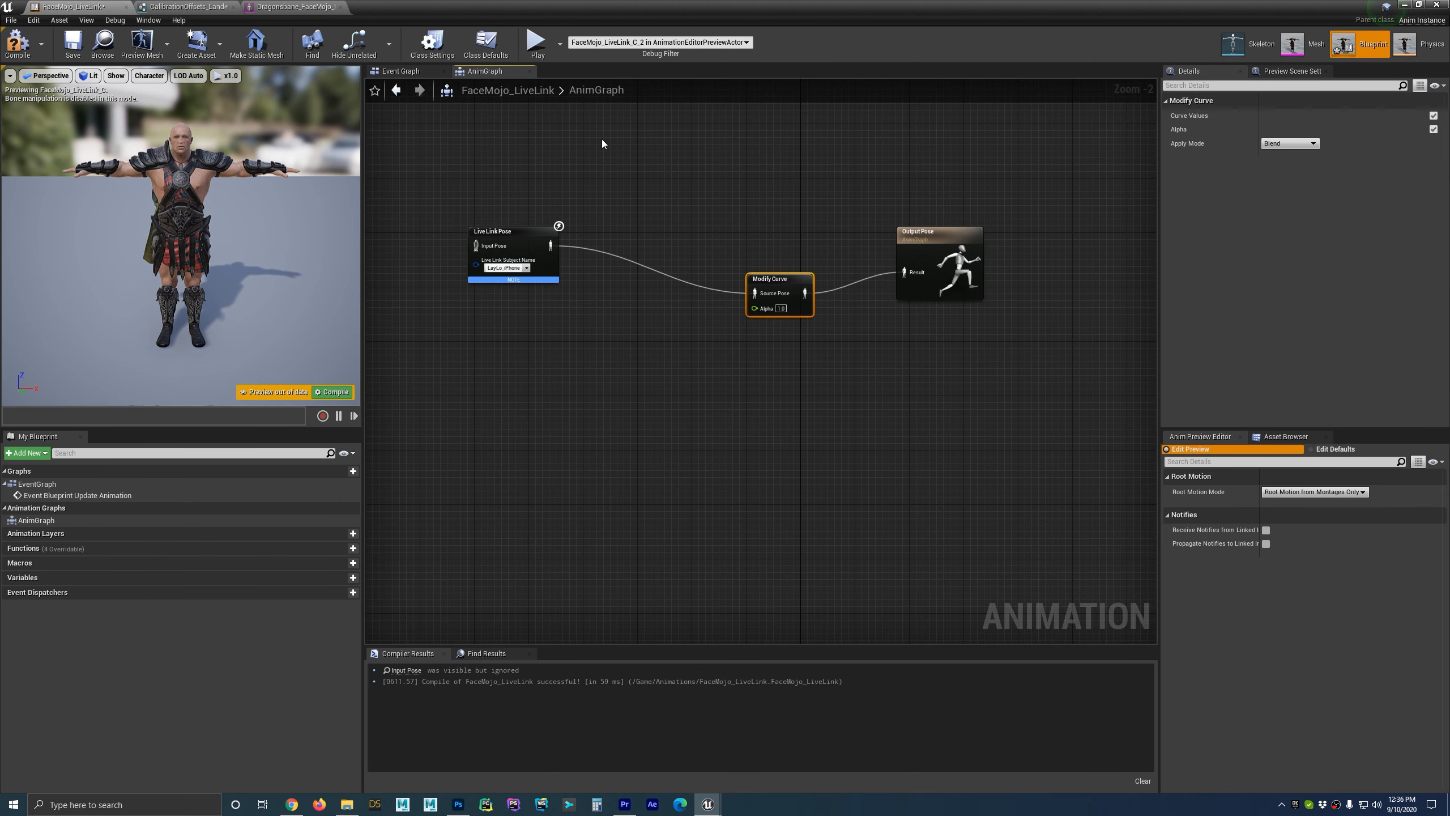
{"action": "left_click_drag", "start_coordinate": [787, 280], "coordinate": [775, 284]}
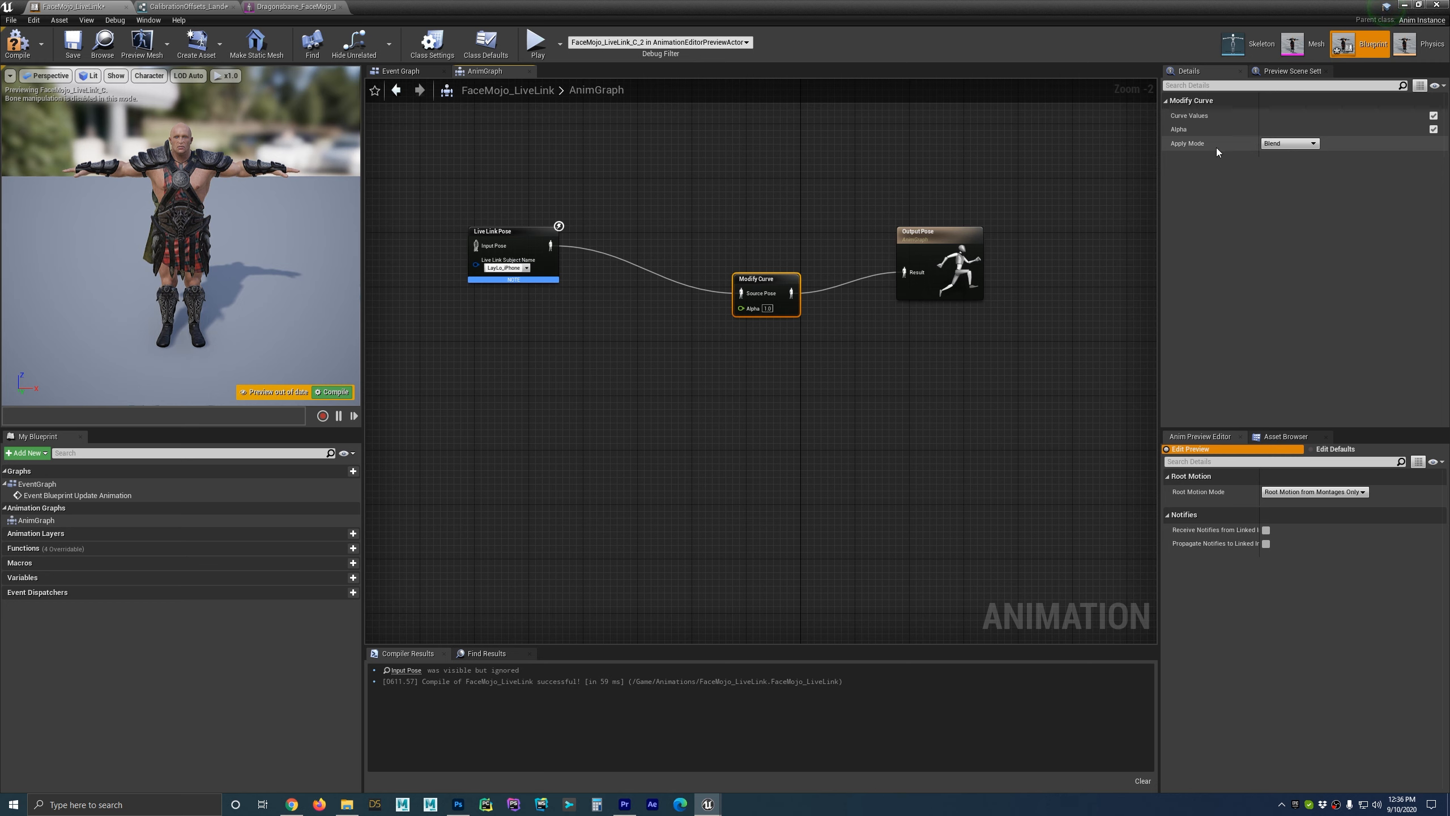
{"action": "left_click", "coordinate": [1288, 144]}
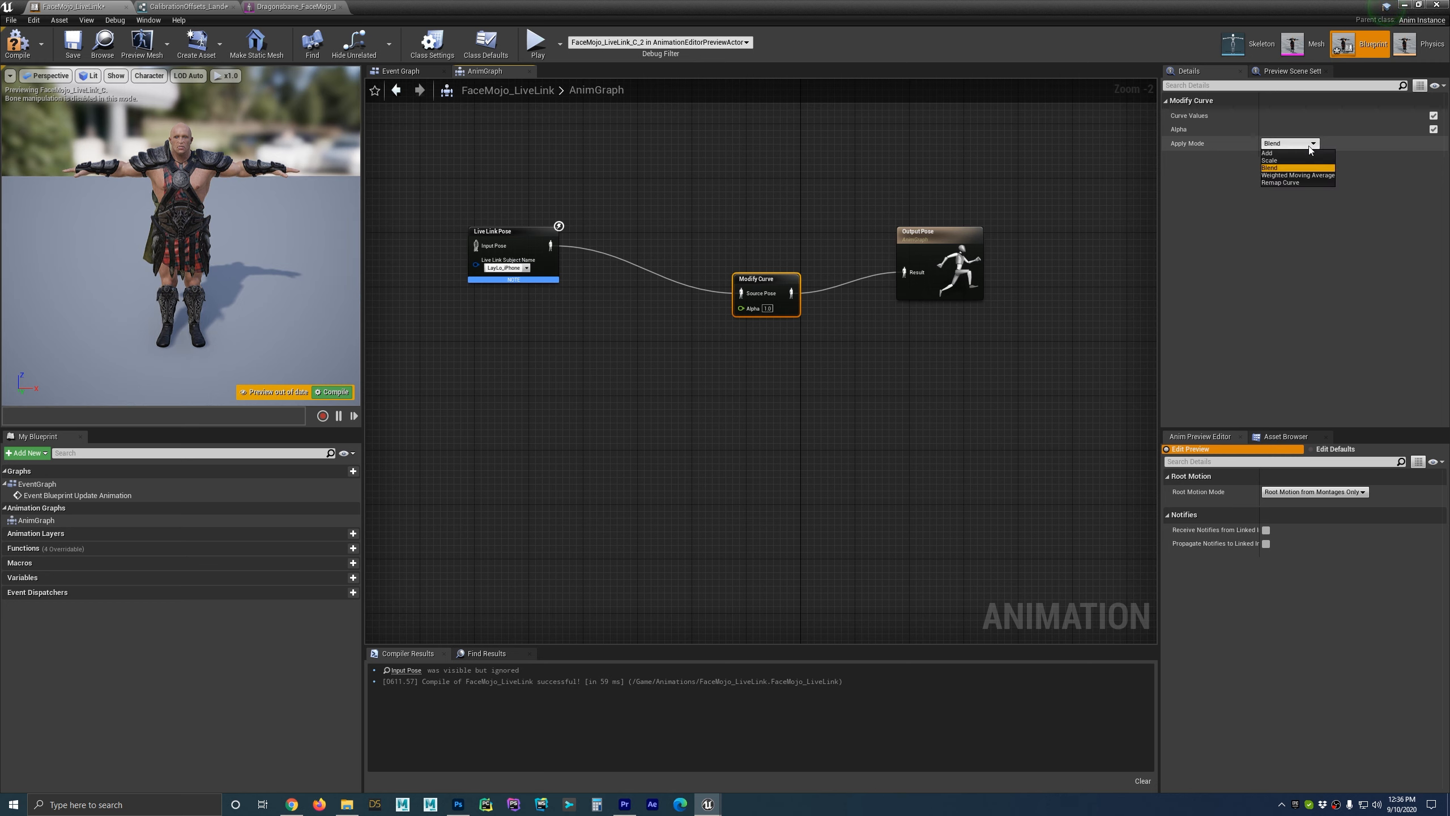
{"action": "left_click", "coordinate": [1300, 183]}
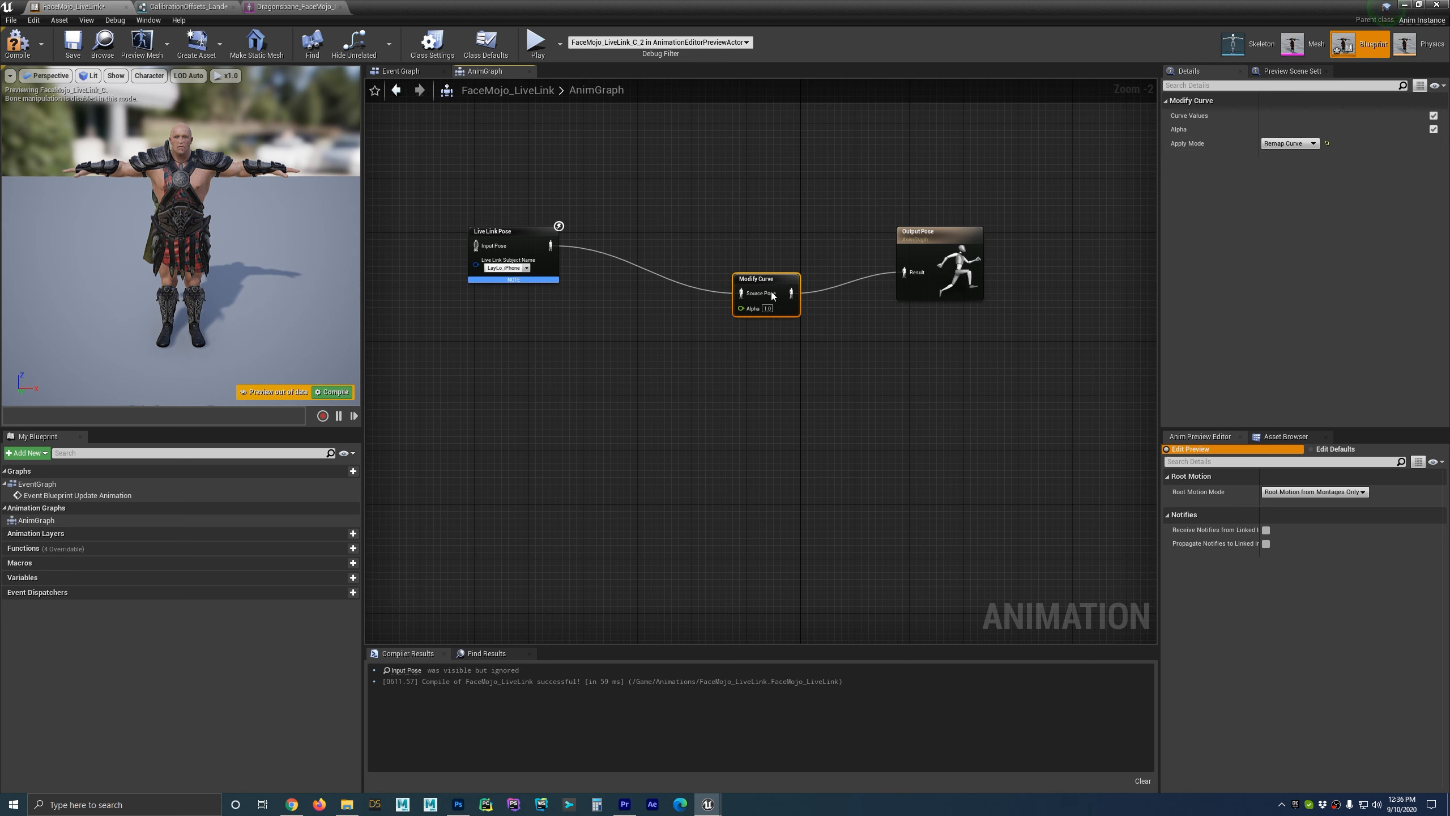
Add curve pins for eyeSquintLeft and eyeSquintRight to the Modify Curve node.
{"action": "right_click", "coordinate": [786, 275]}
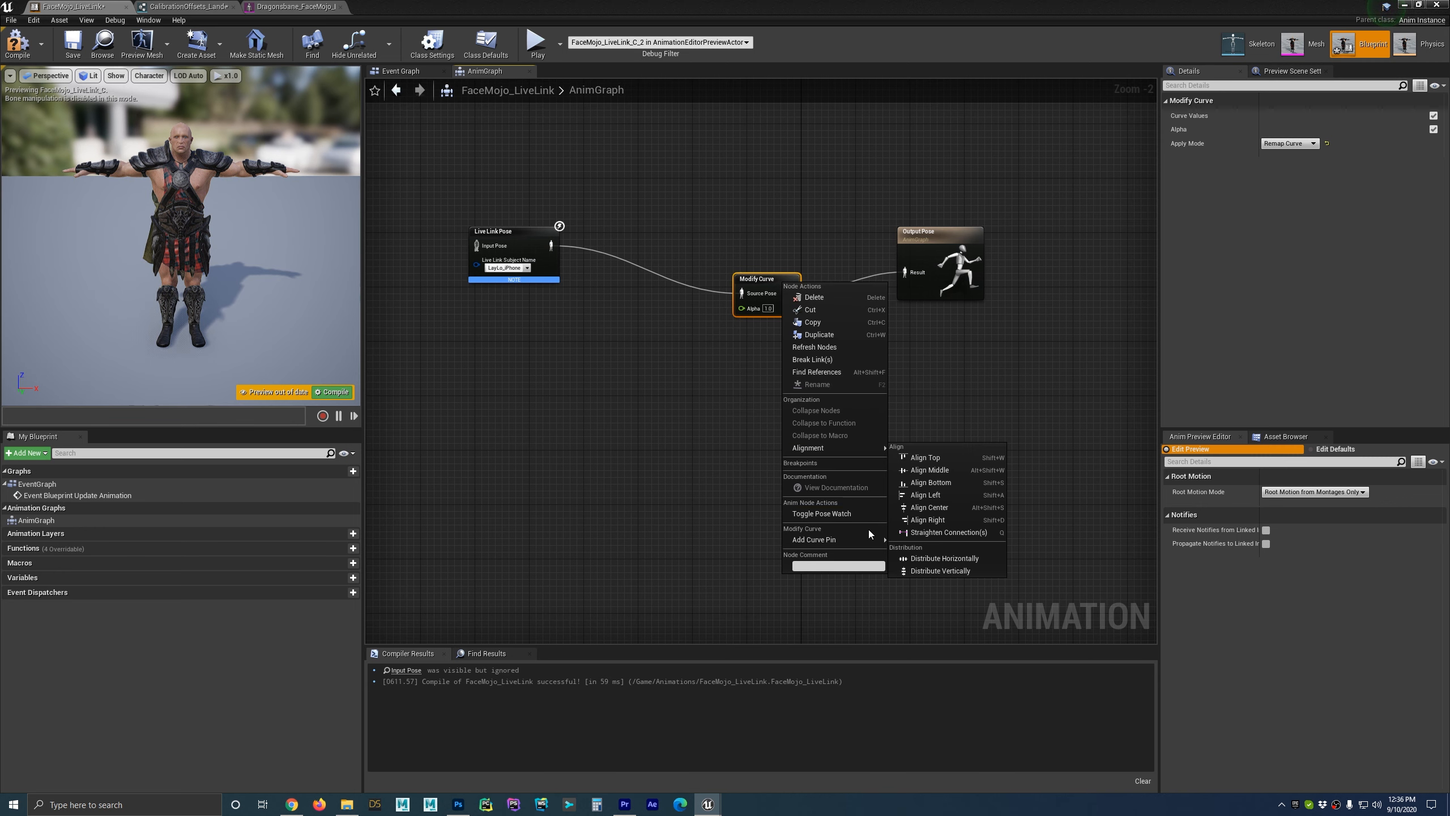
{"action": "mouse_move", "coordinate": [829, 543]}
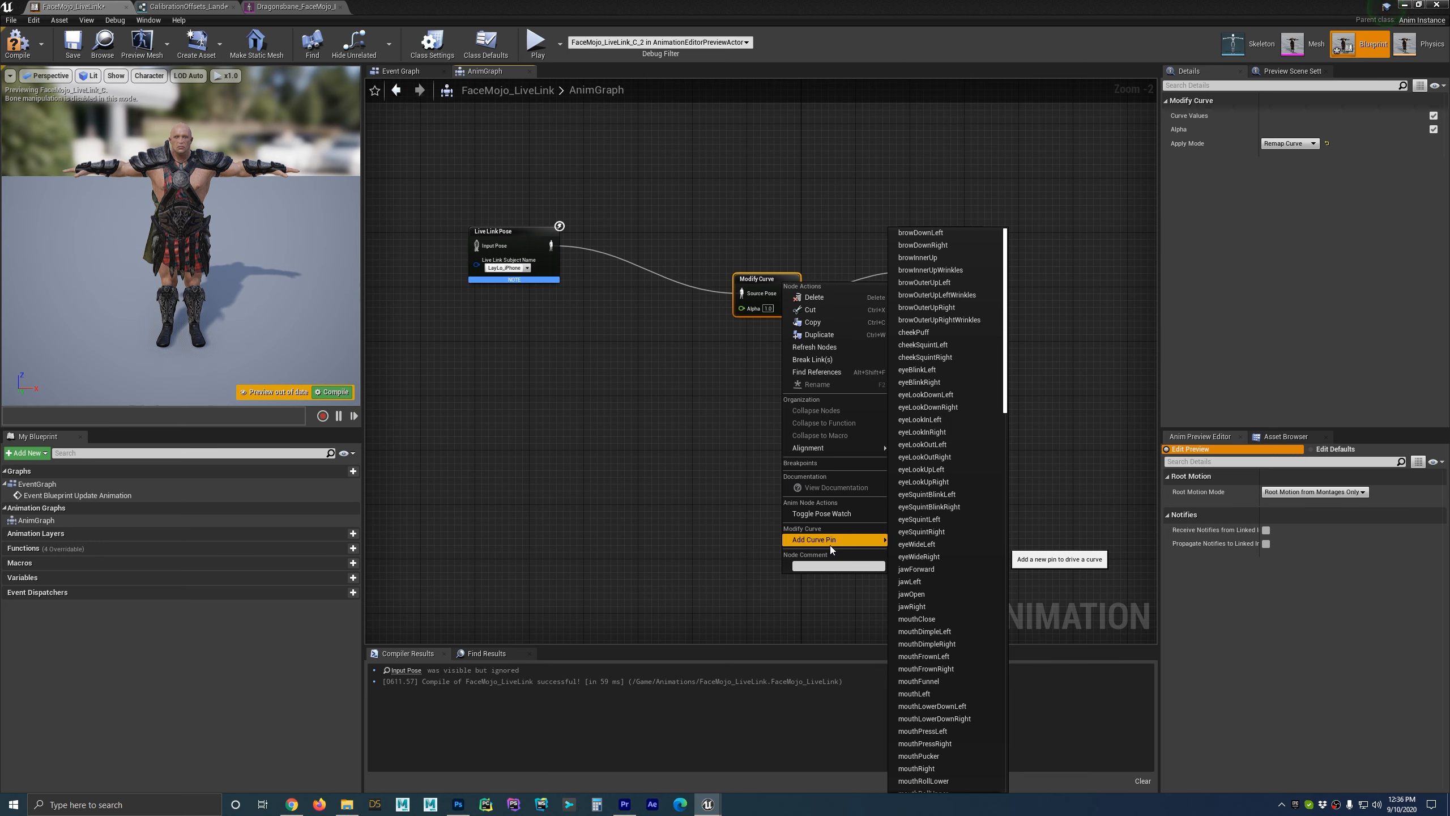
{"action": "left_click", "coordinate": [944, 521]}
{"action": "right_click", "coordinate": [803, 285]}
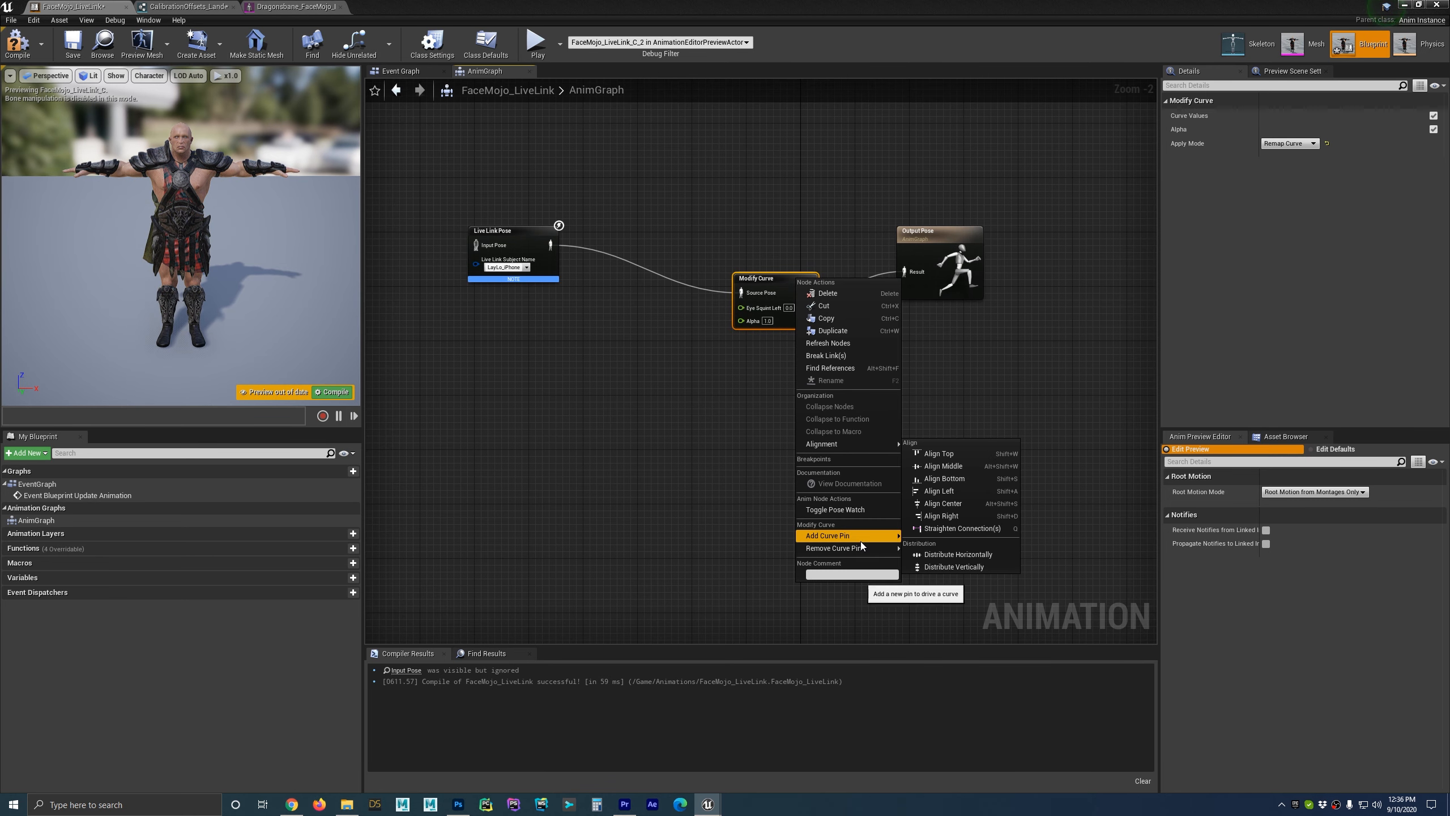
{"action": "mouse_move", "coordinate": [861, 537]}
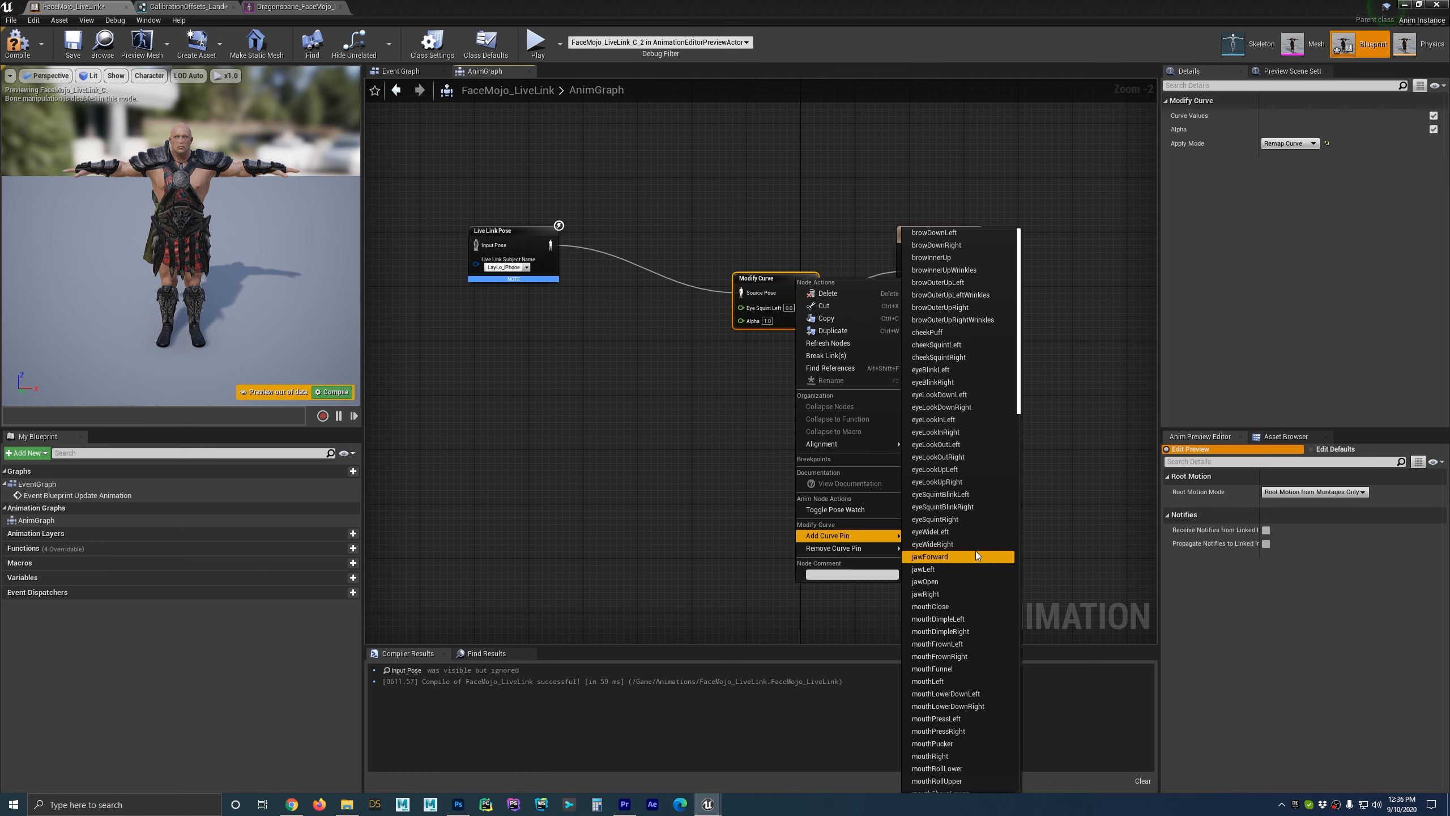
{"action": "left_click", "coordinate": [972, 520]}
Add curve pins for mouthFrownLeft and mouthFrownRight to the Modify Curve node.
{"action": "right_click", "coordinate": [802, 284]}
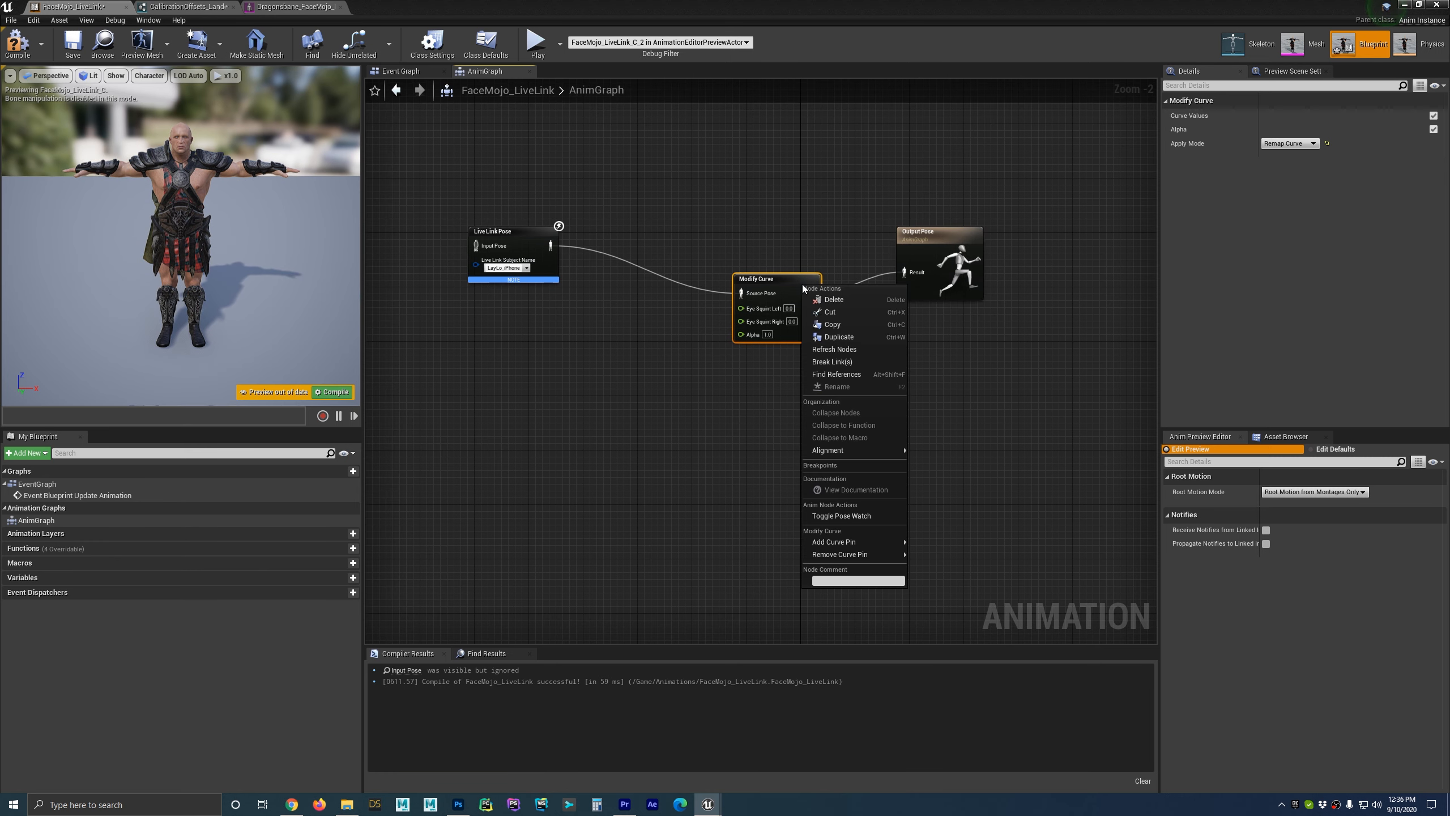
{"action": "mouse_move", "coordinate": [861, 540]}
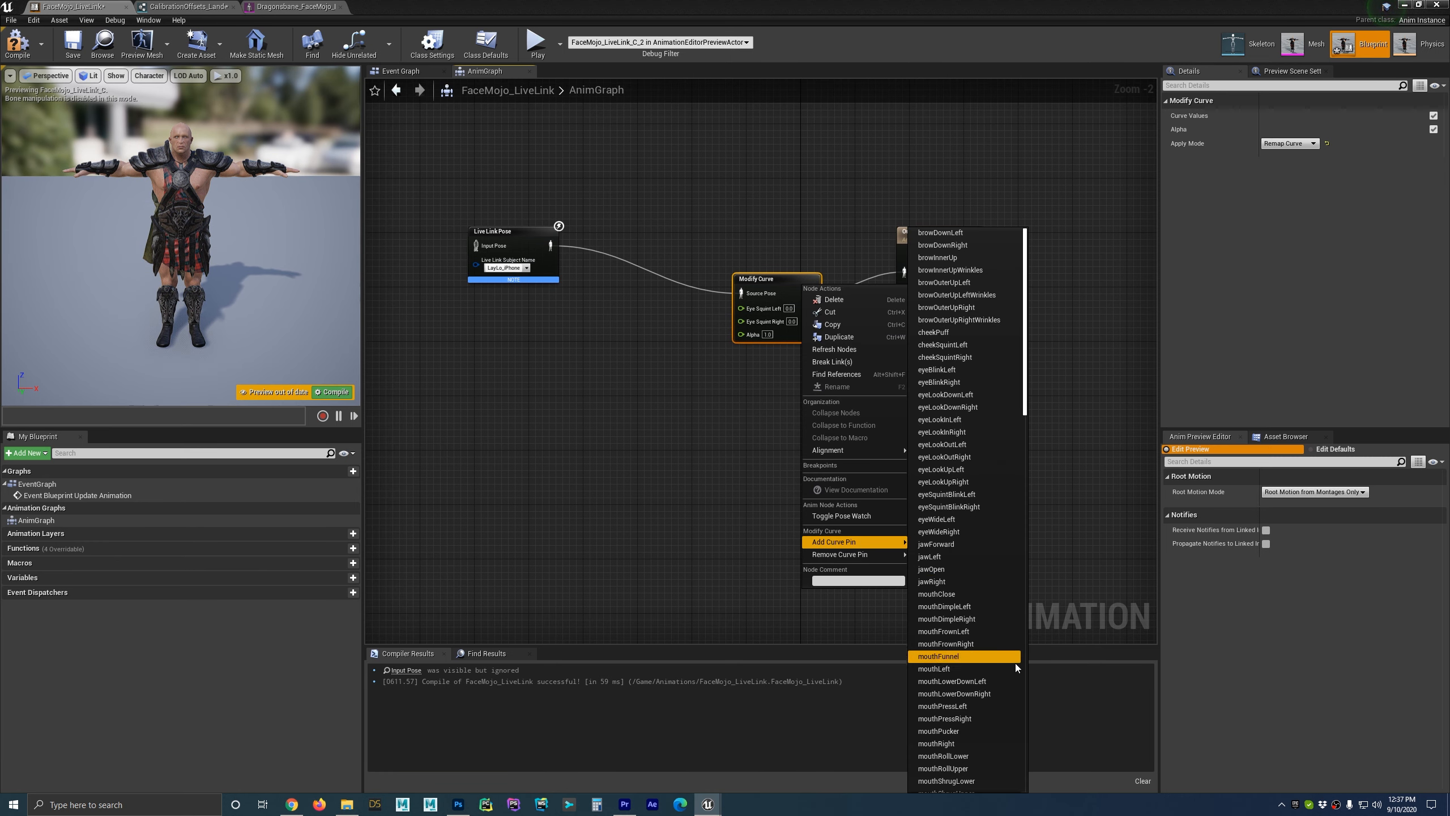
{"action": "scroll", "coordinate": [1002, 676], "scroll_direction": "down", "scroll_amount": 2}
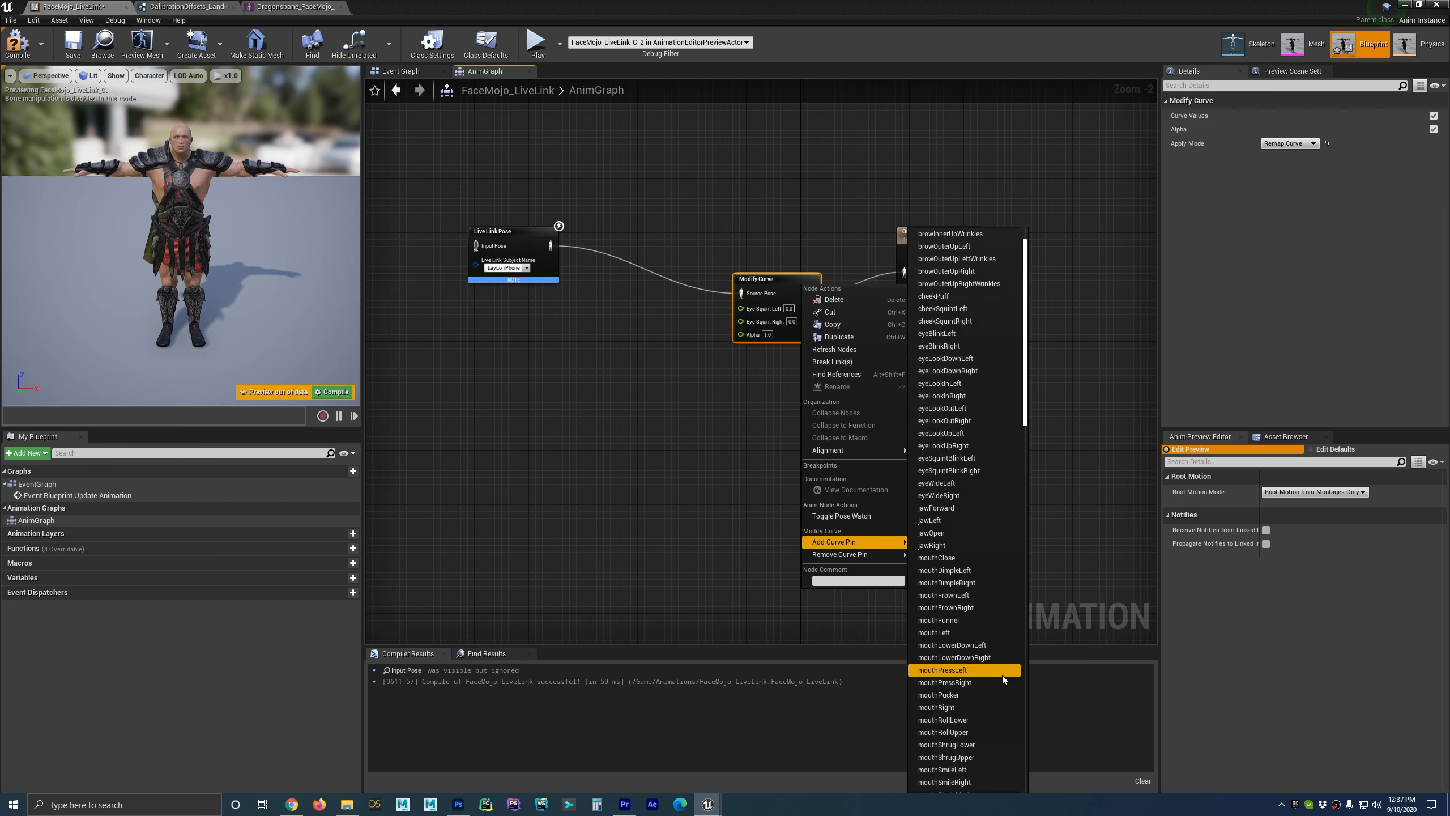
{"action": "left_click", "coordinate": [972, 596]}
{"action": "right_click", "coordinate": [812, 320]}
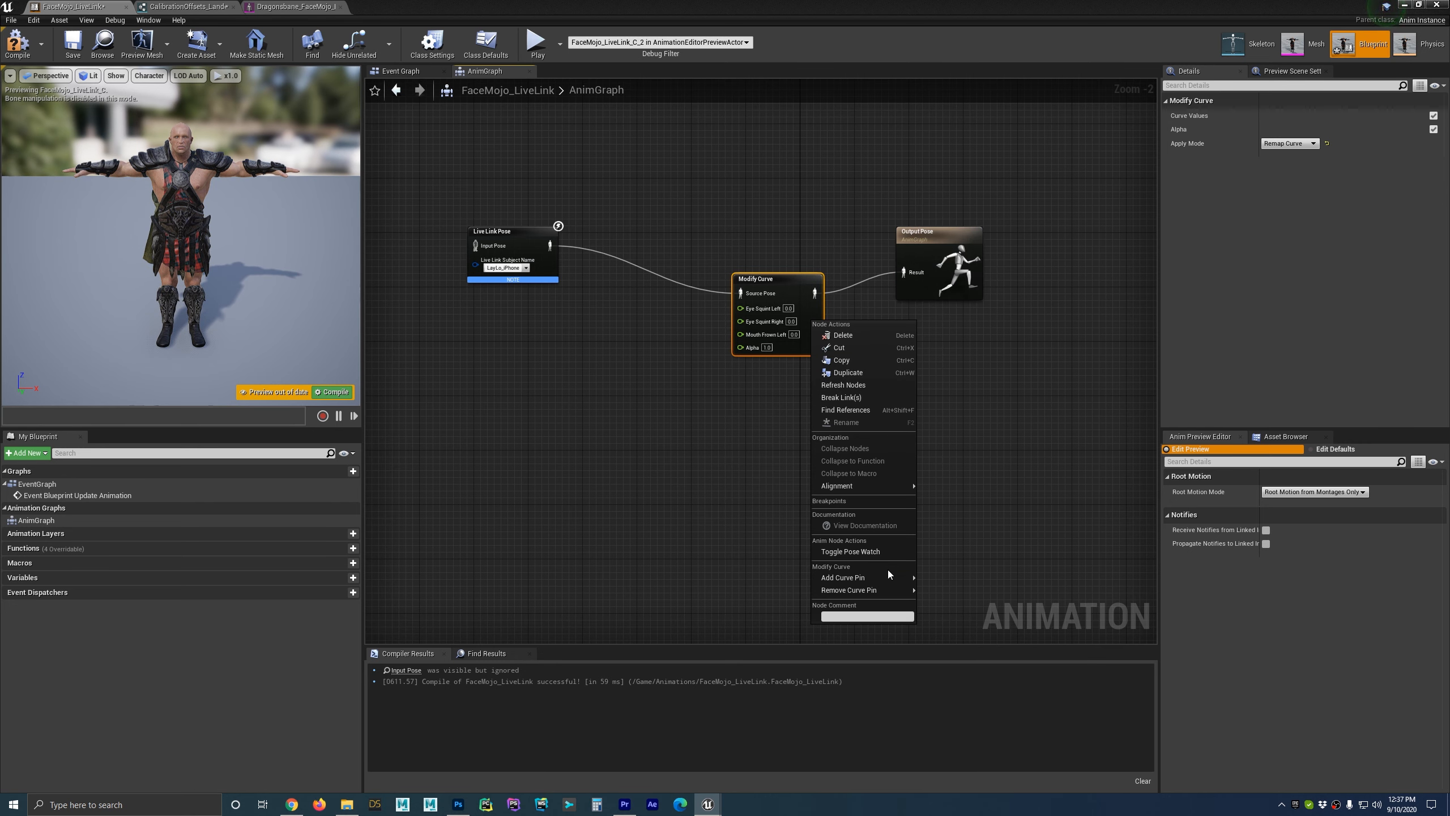
{"action": "mouse_move", "coordinate": [888, 575]}
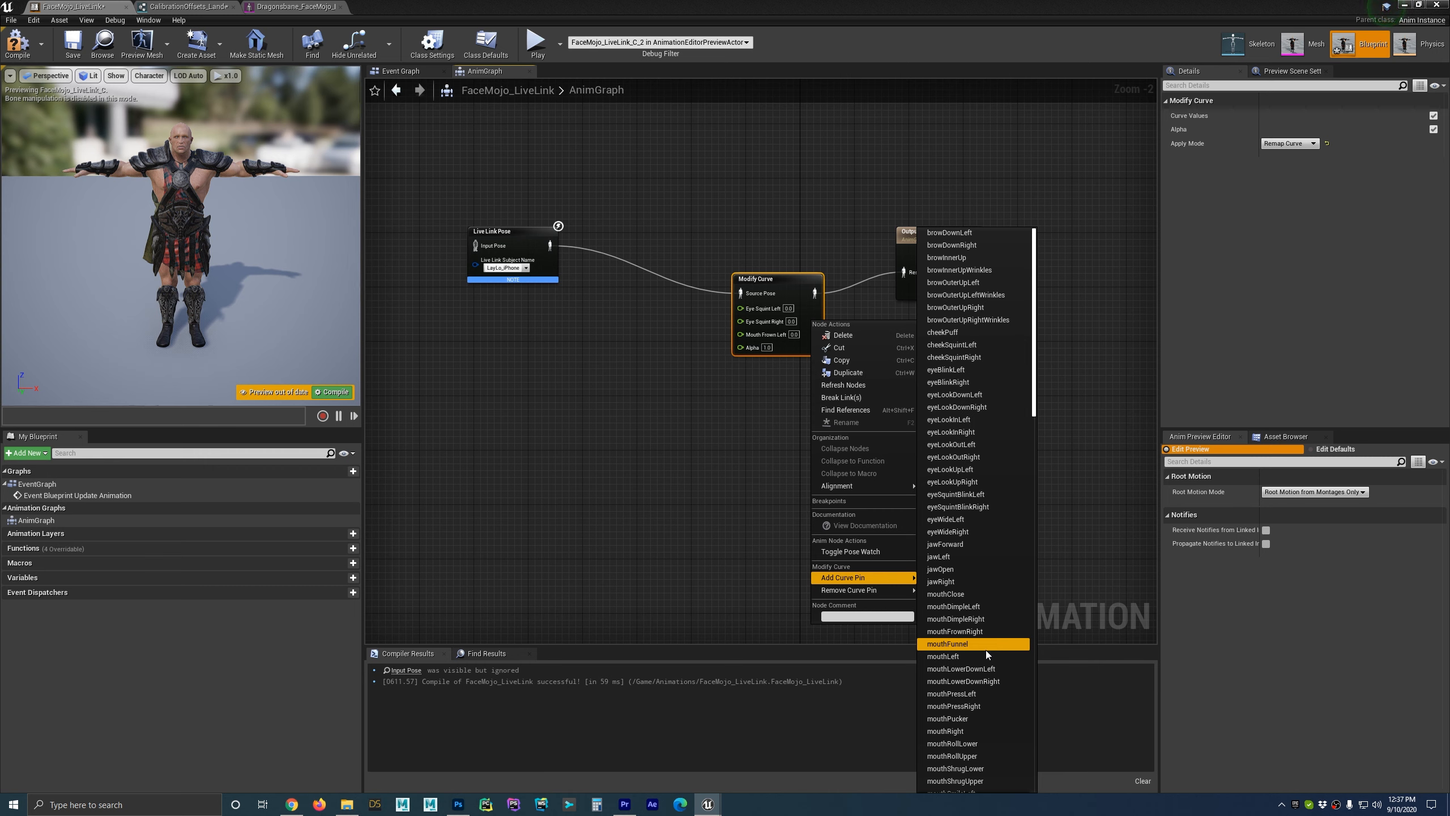
{"action": "left_click", "coordinate": [988, 630]}
Add curve pins for mouthStretchLeft and mouthStretchRight to the Modify Curve node.
{"action": "right_click", "coordinate": [809, 316]}
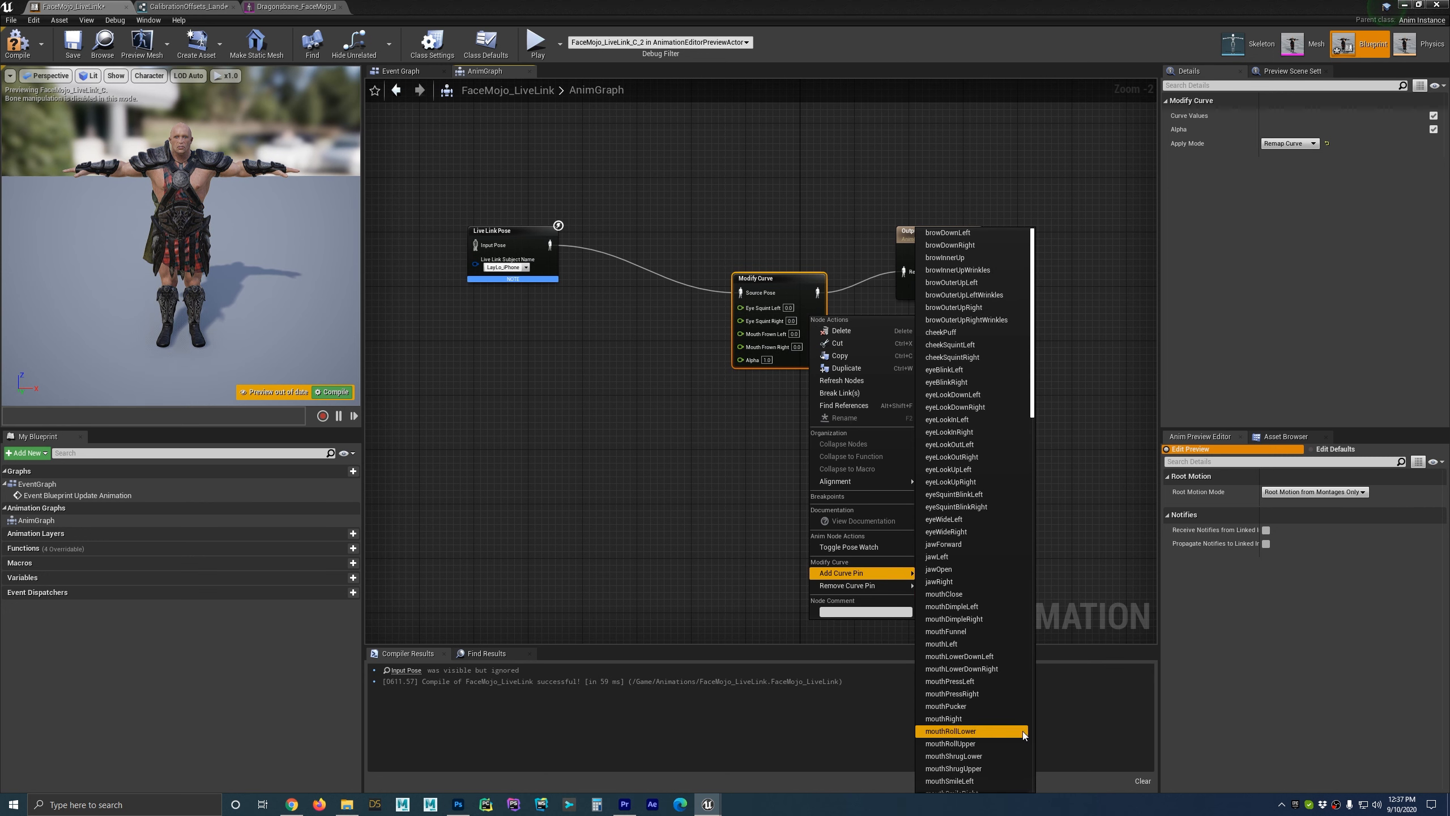
{"action": "scroll", "coordinate": [1005, 737], "scroll_direction": "down", "scroll_amount": 2}
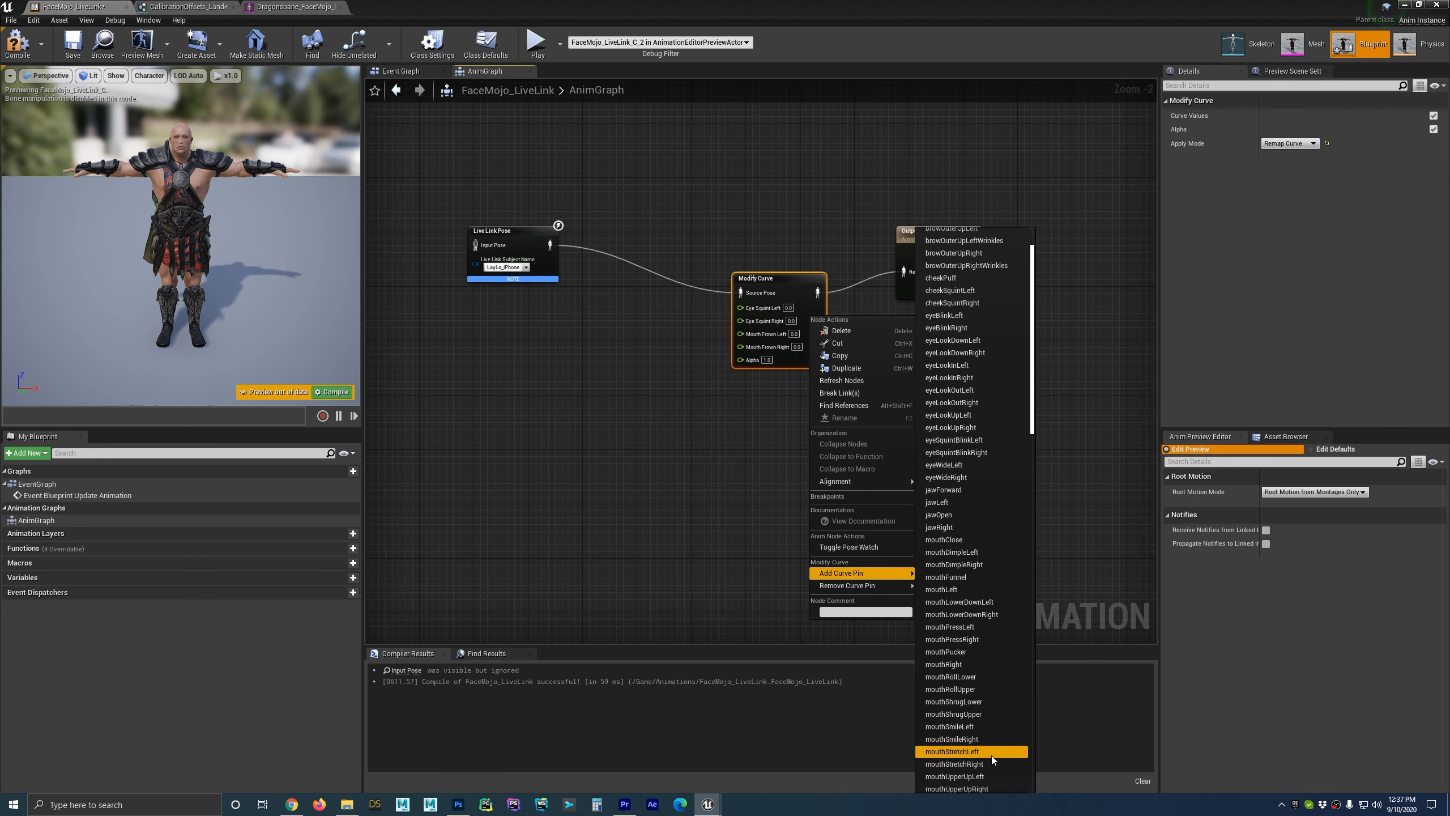
{"action": "left_click", "coordinate": [970, 752]}
{"action": "right_click", "coordinate": [810, 304]}
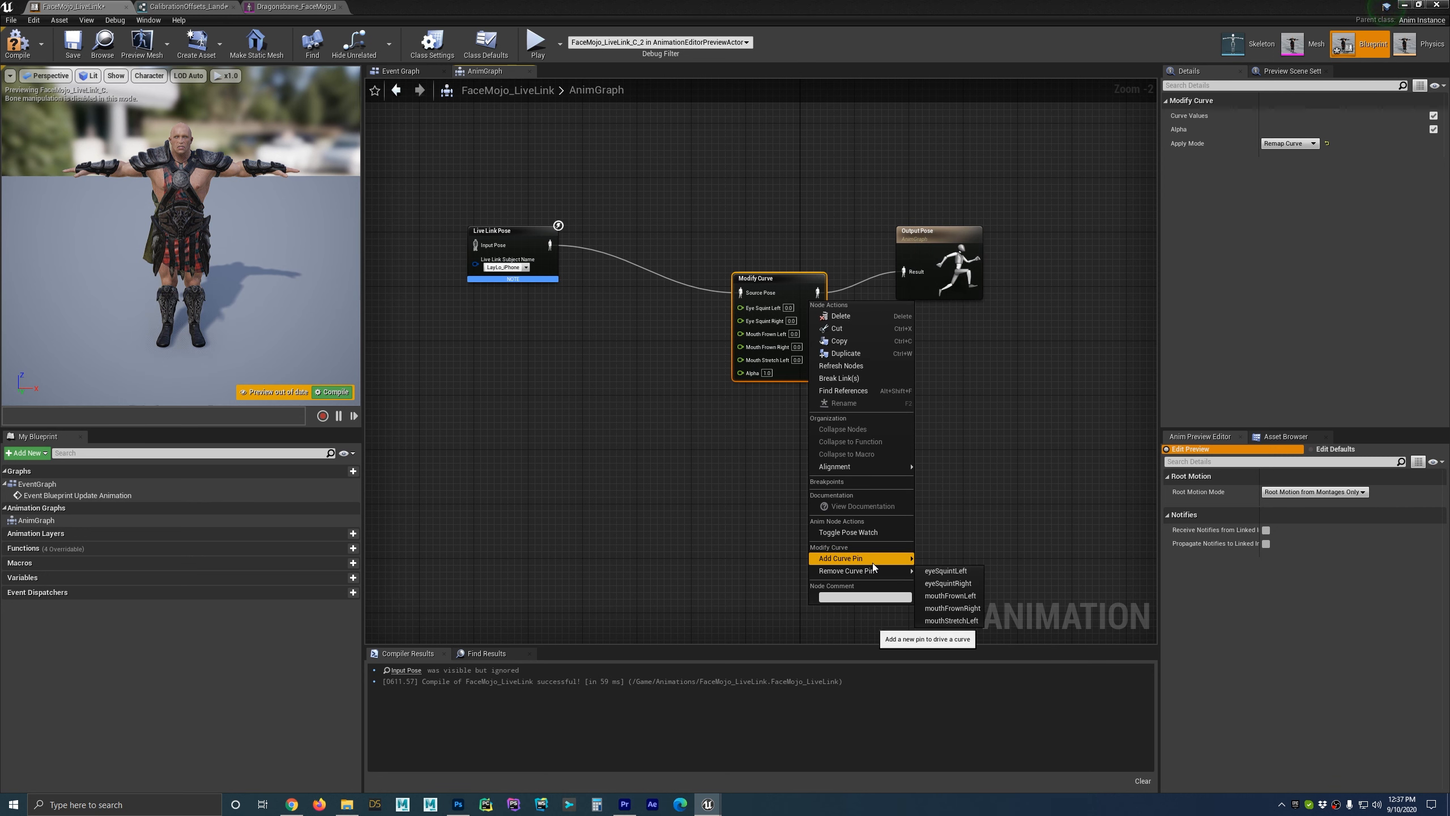
{"action": "mouse_move", "coordinate": [857, 558]}
{"action": "scroll", "coordinate": [993, 743], "scroll_direction": "down", "scroll_amount": 2}
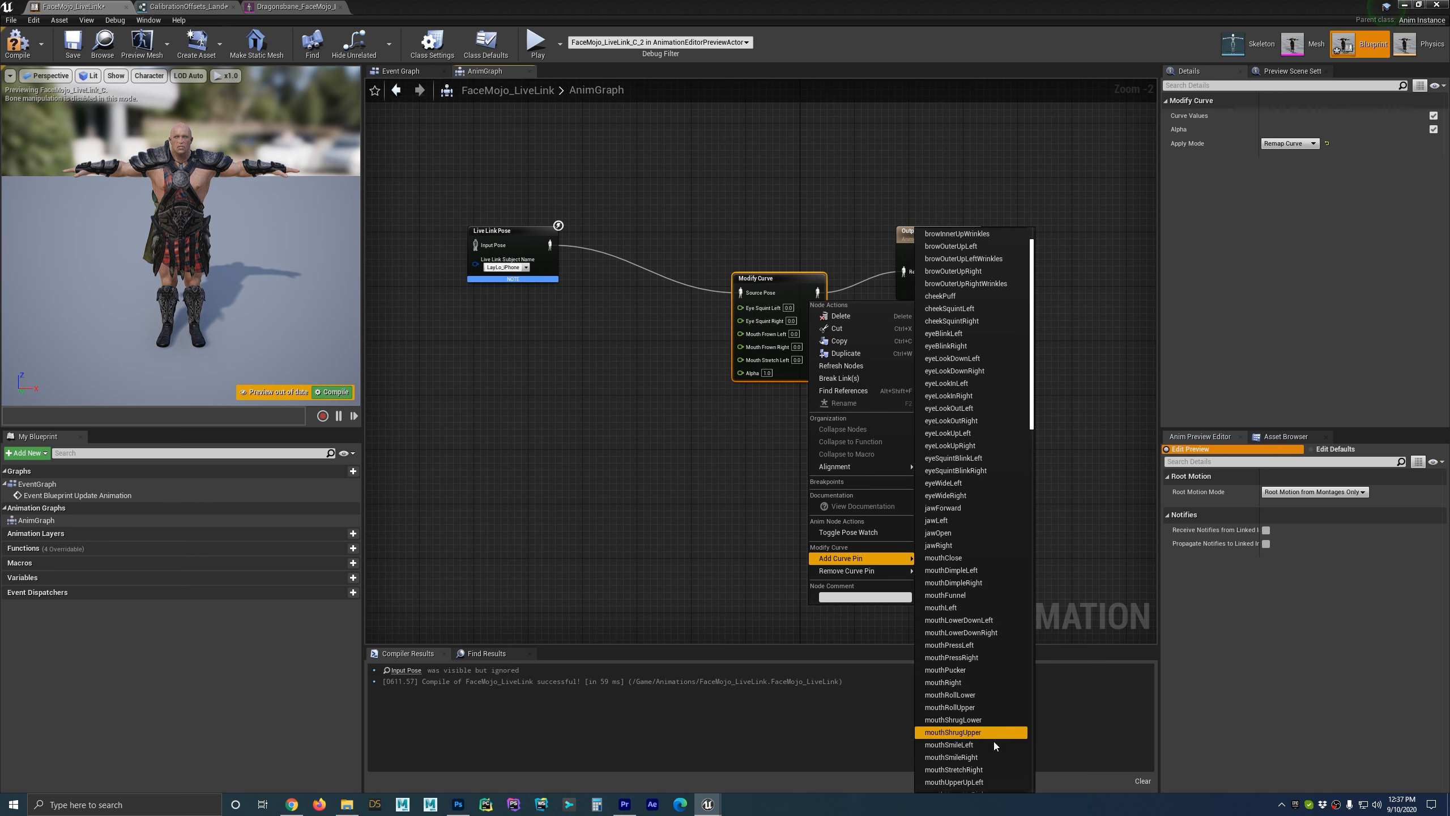
{"action": "left_click", "coordinate": [983, 769]}
Reposition the Modify Curve and Output Pose nodes so they line up with the Live Link Pose node.
{"action": "left_click_drag", "start_coordinate": [764, 280], "coordinate": [736, 246]}
{"action": "left_click_drag", "start_coordinate": [948, 231], "coordinate": [955, 223]}
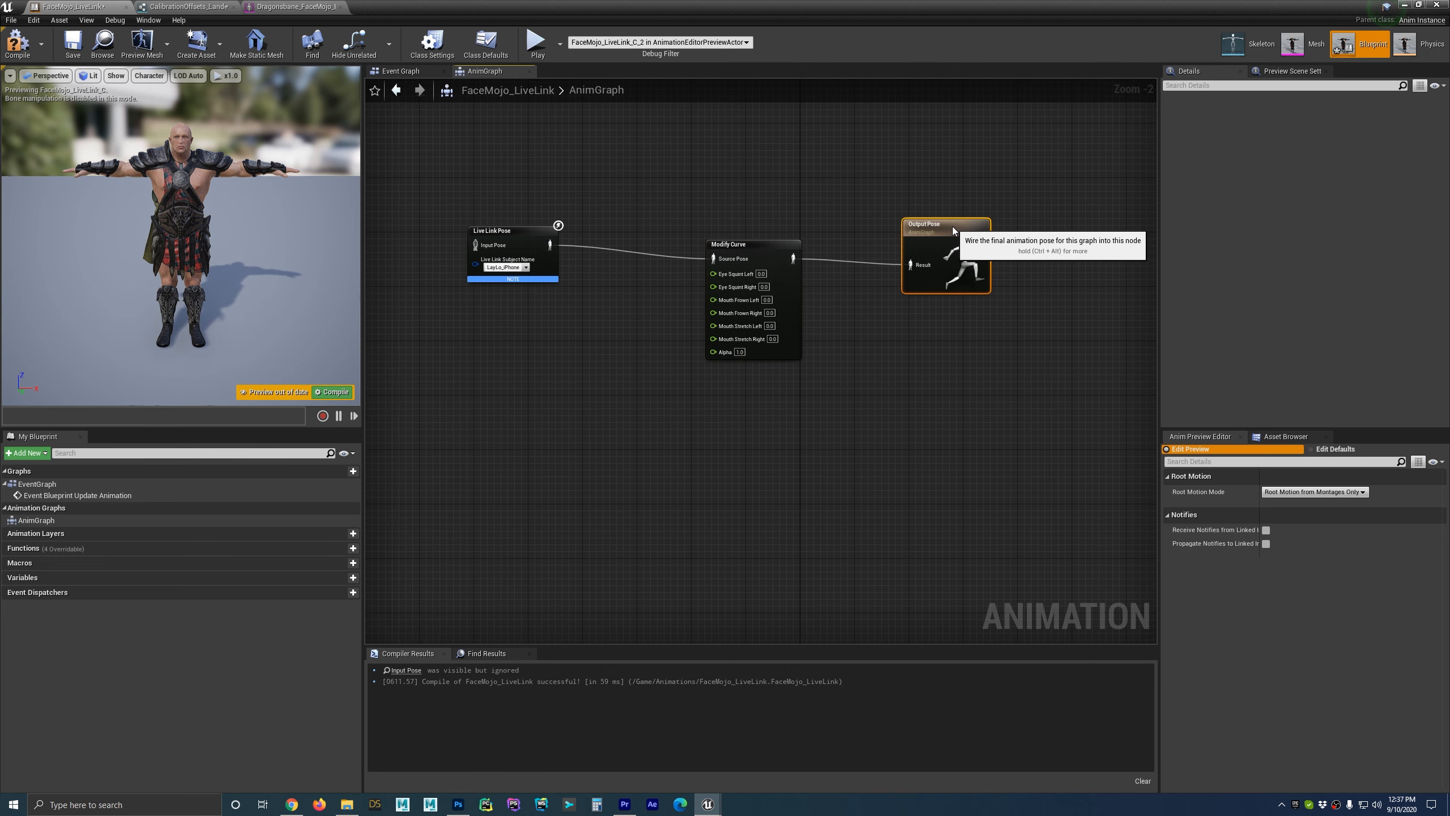
{"action": "left_click_drag", "start_coordinate": [751, 245], "coordinate": [758, 246]}
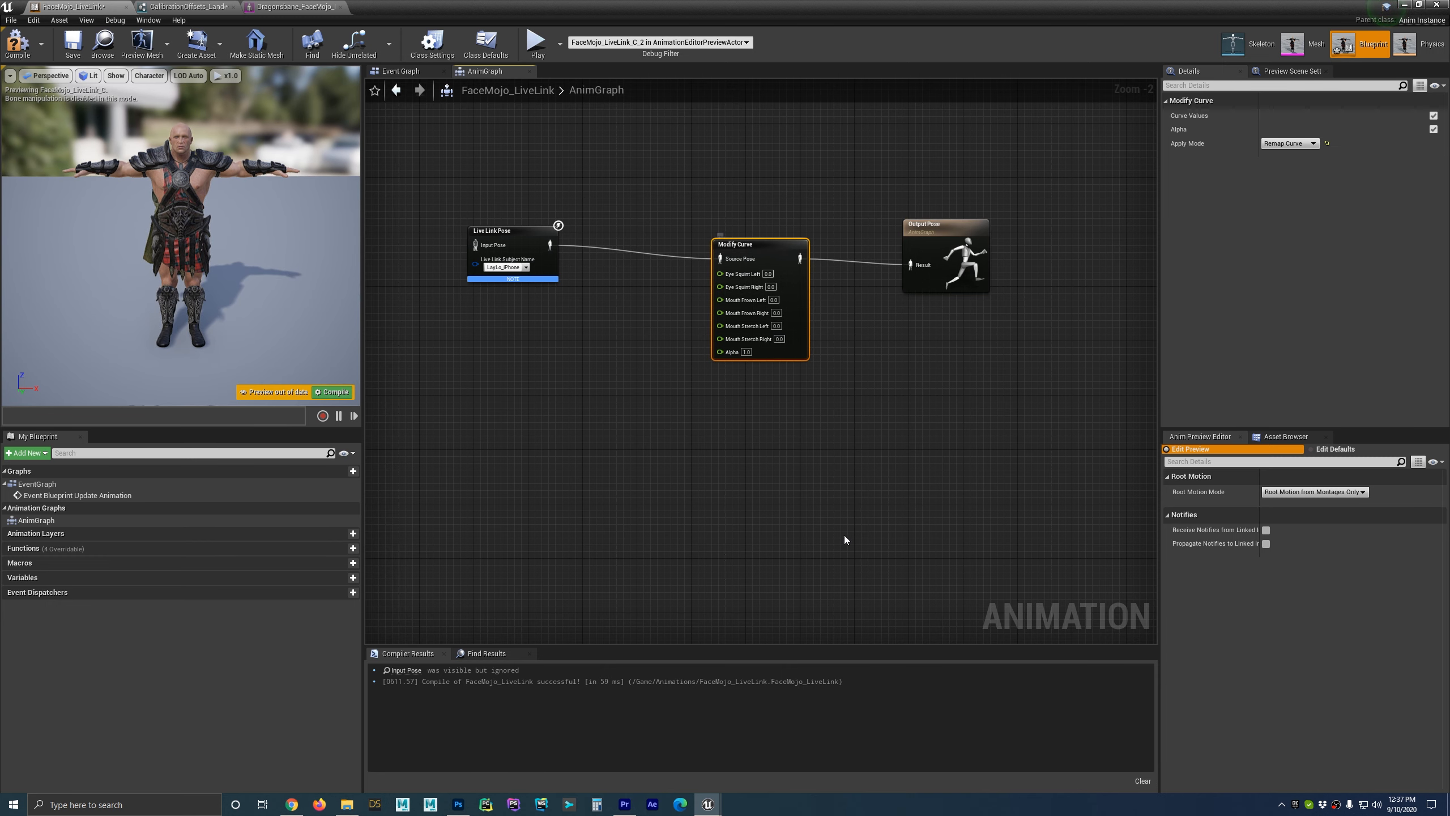
{"action": "scroll", "coordinate": [845, 488], "scroll_direction": "up", "scroll_amount": 2}
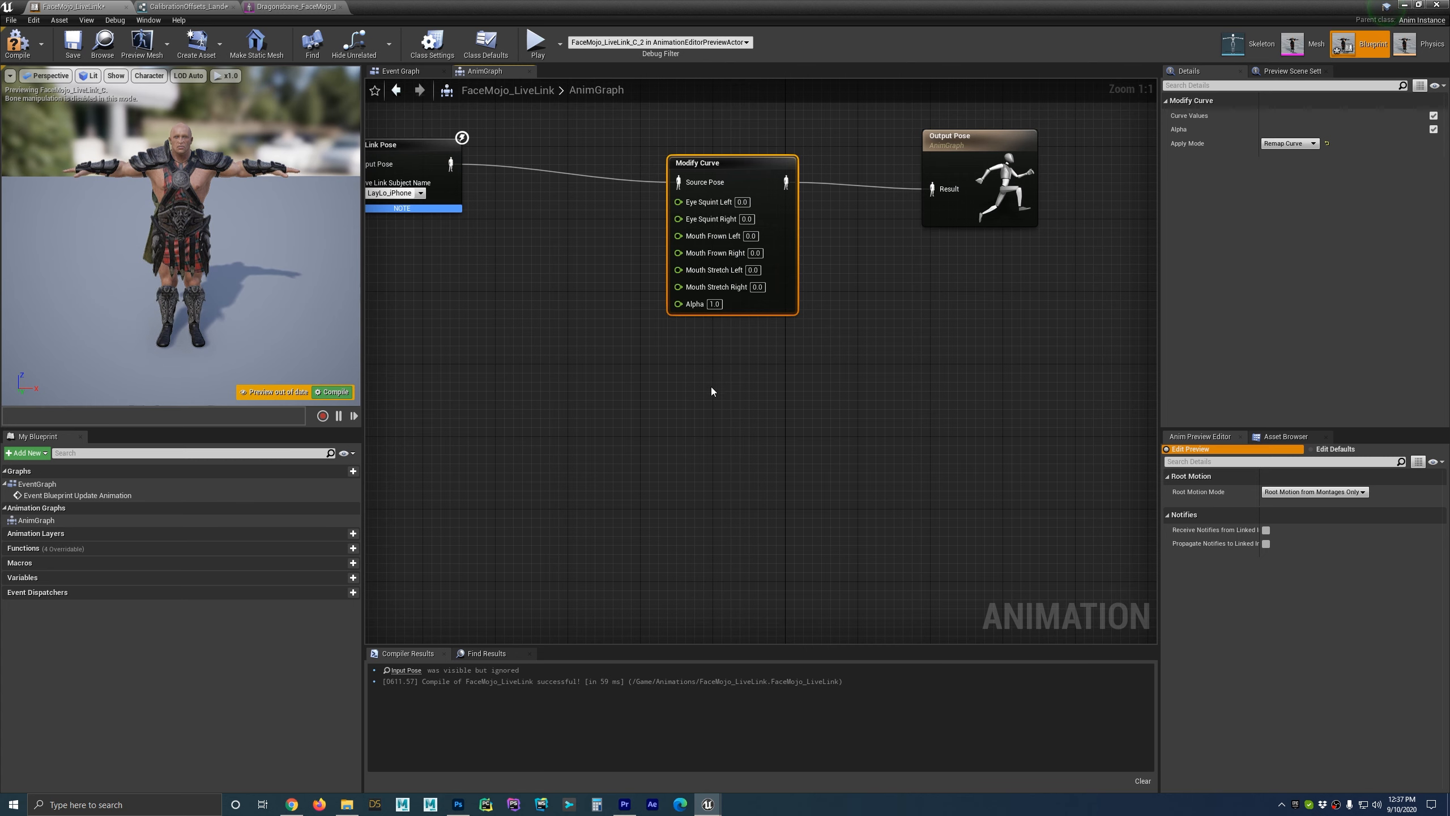
{"action": "right_click_drag", "start_coordinate": [747, 410], "coordinate": [776, 489]}
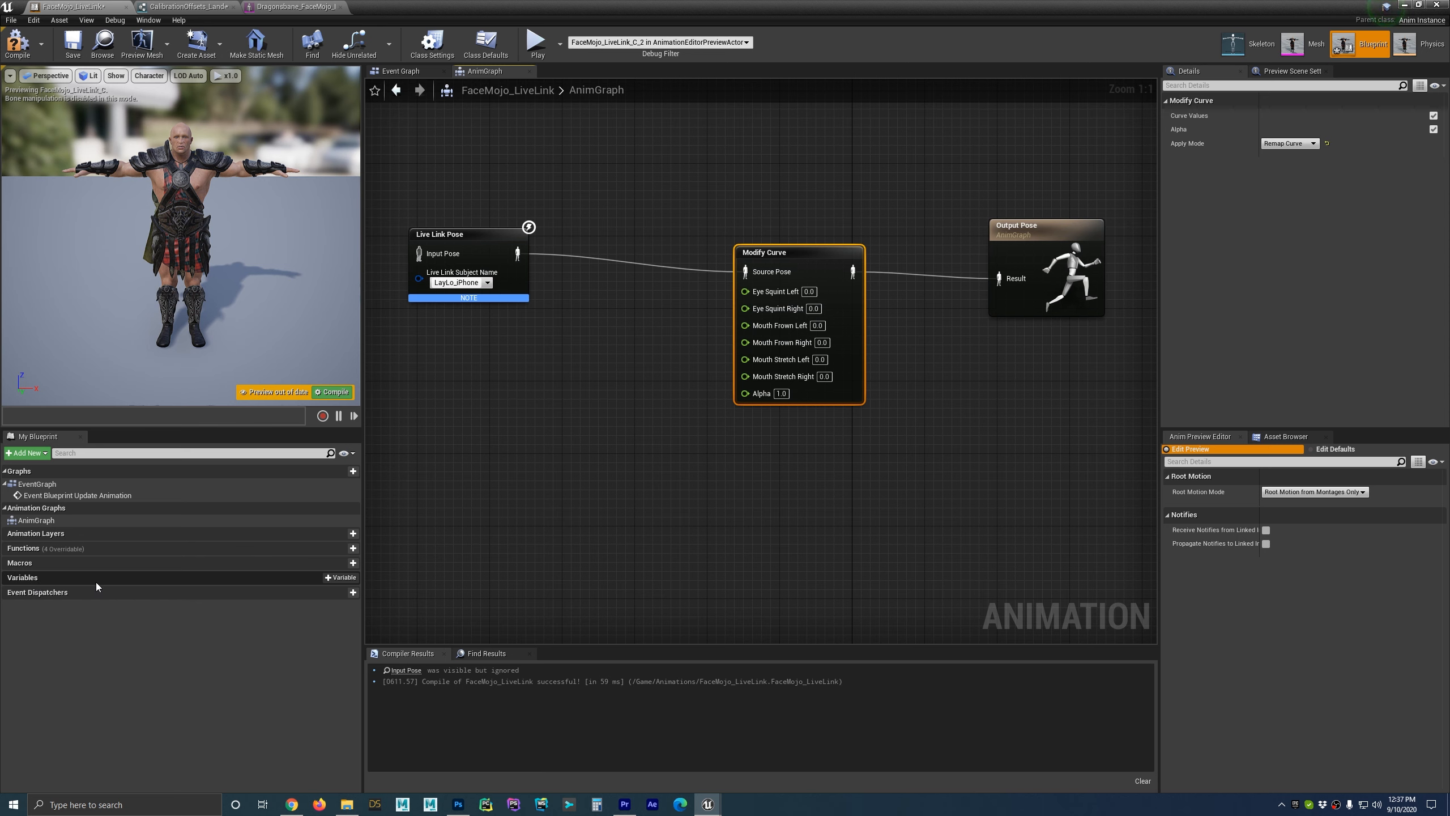
Create a blueprint variable named CalibrationOffsets and set its type to the calibration offsets structure.
{"action": "left_click", "coordinate": [343, 577]}
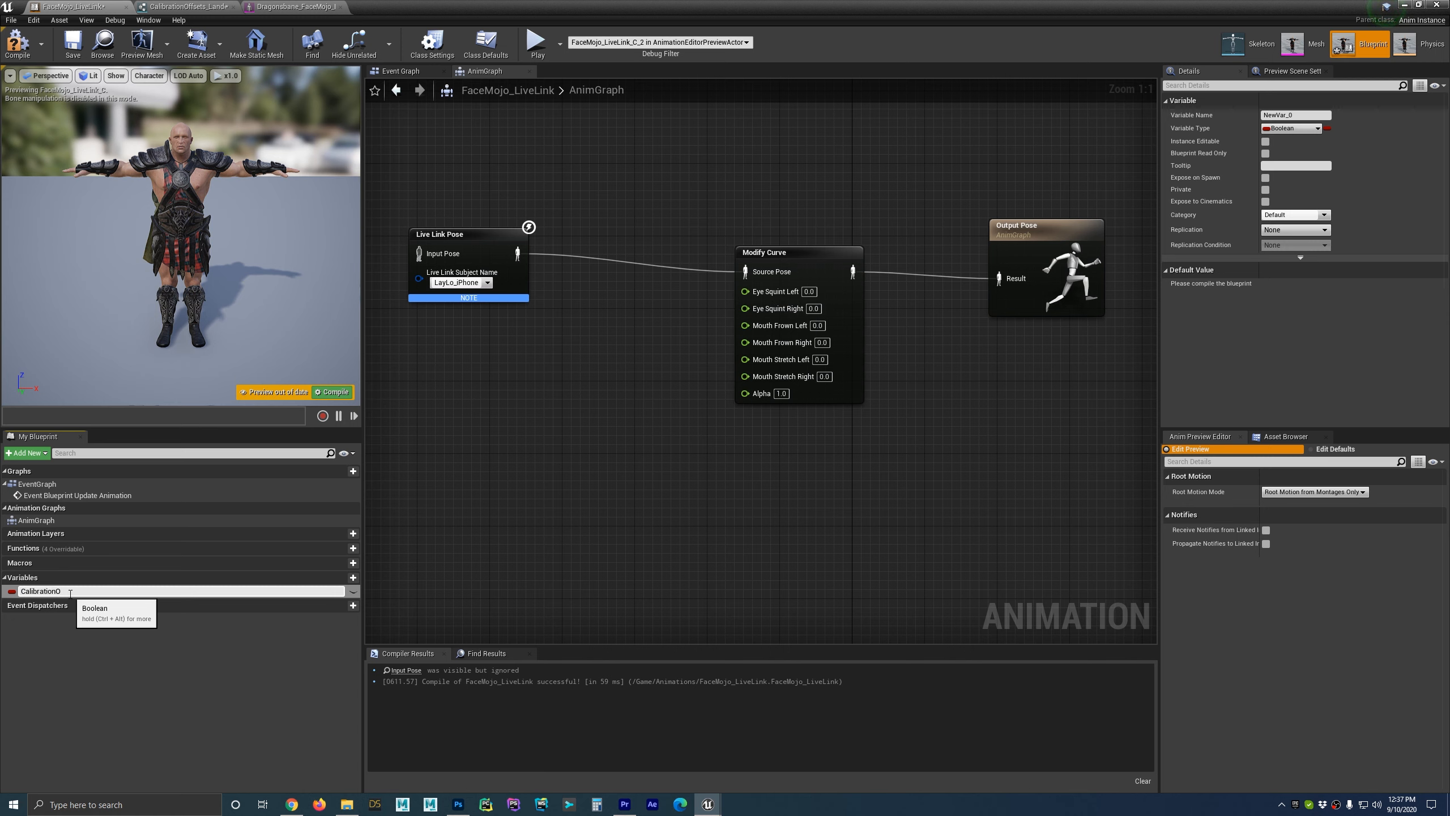
{"action": "type", "text": "CalibrationOffsets"}
{"action": "key", "text": "Return"}
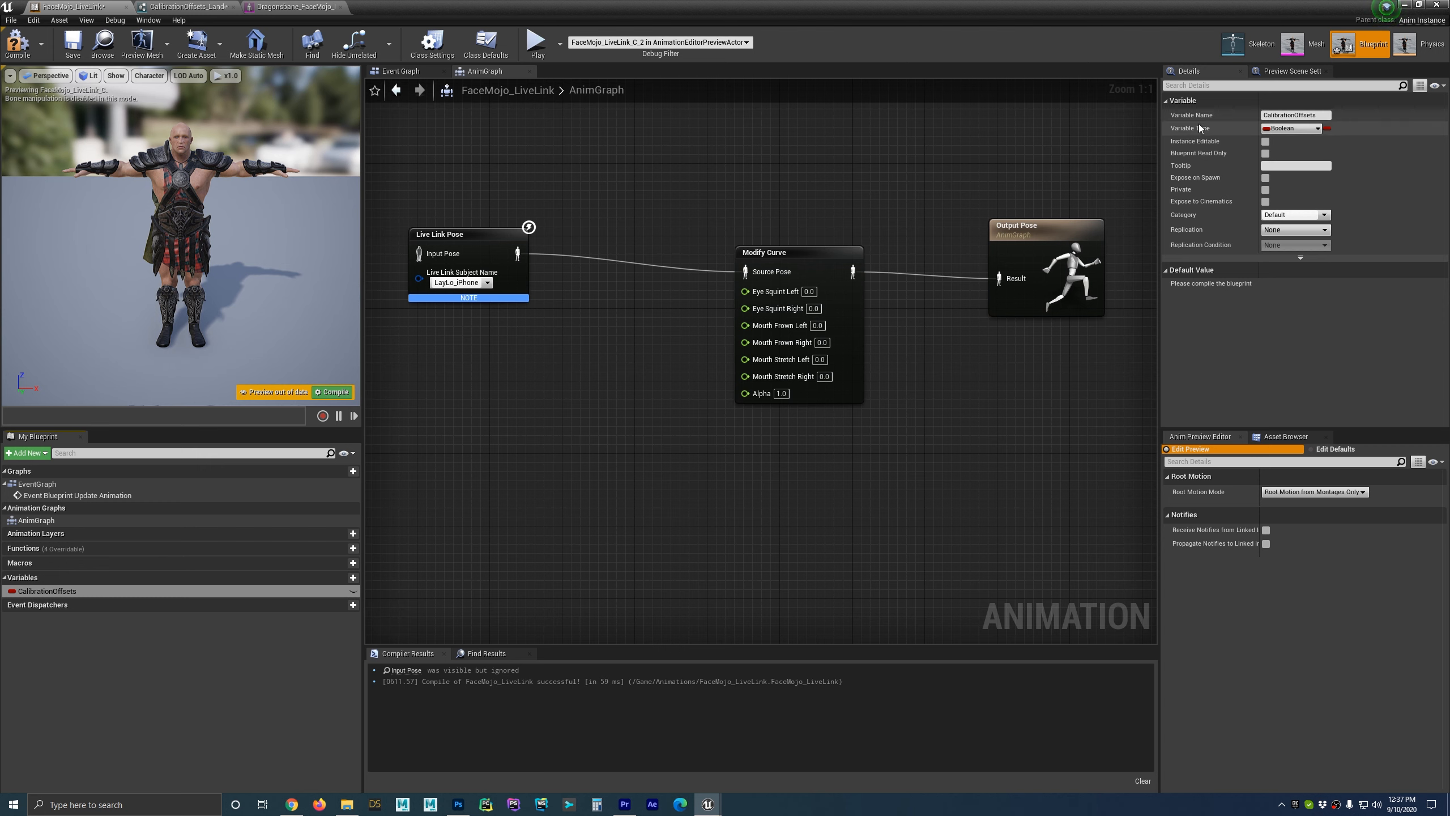
{"action": "left_click", "coordinate": [1292, 128]}
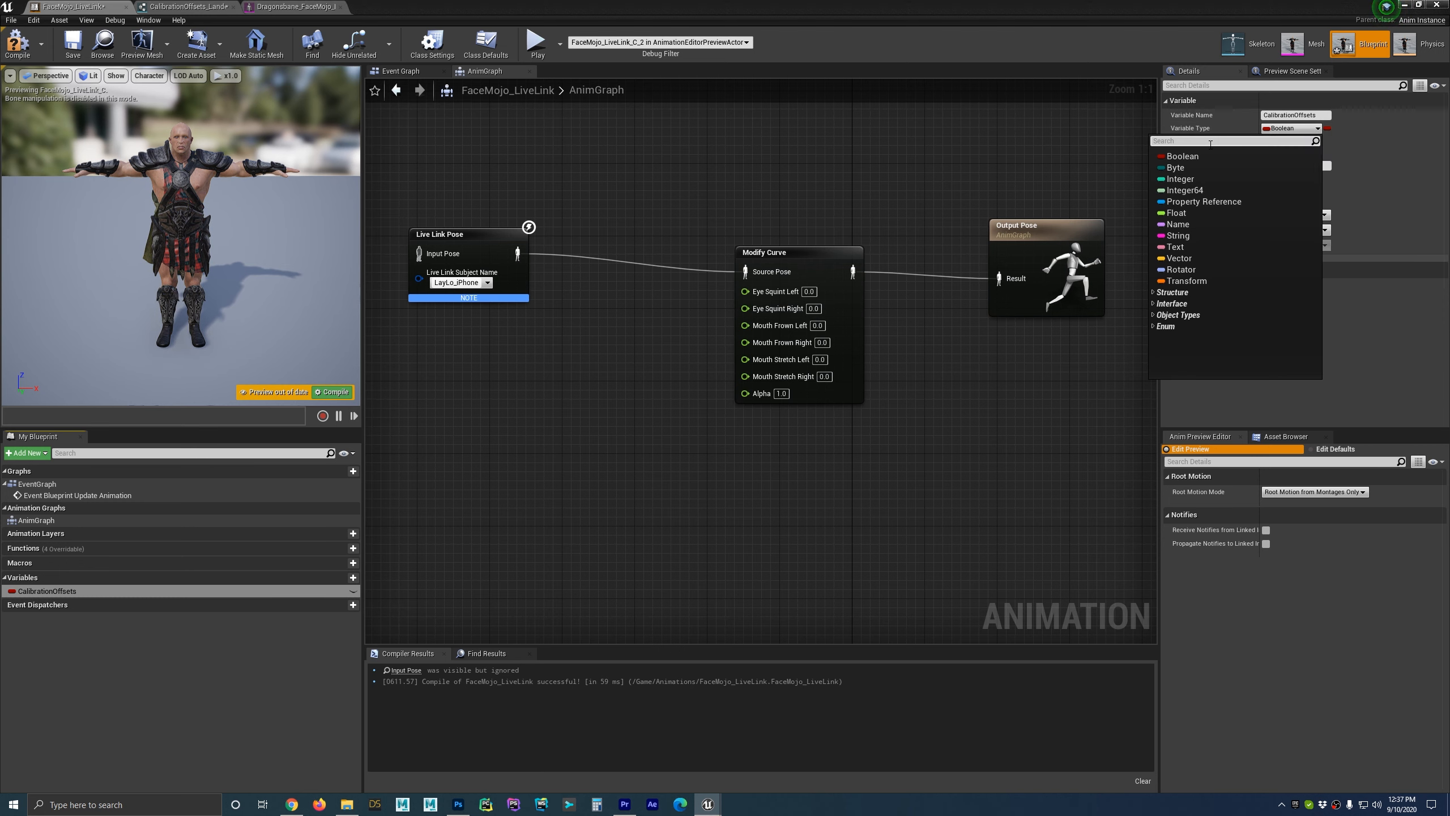
{"action": "type", "text": "calibration"}
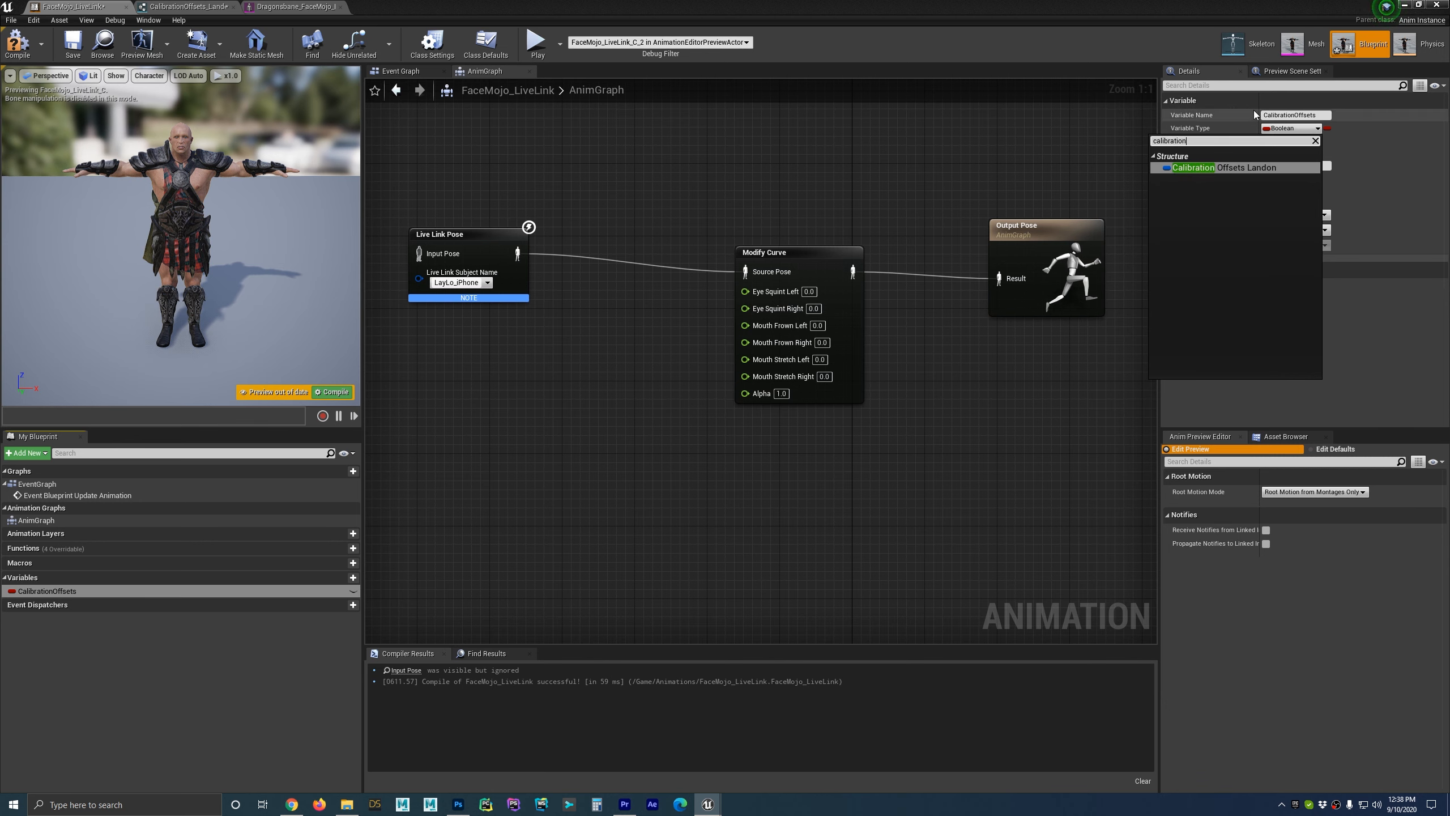
{"action": "left_click", "coordinate": [1256, 167]}
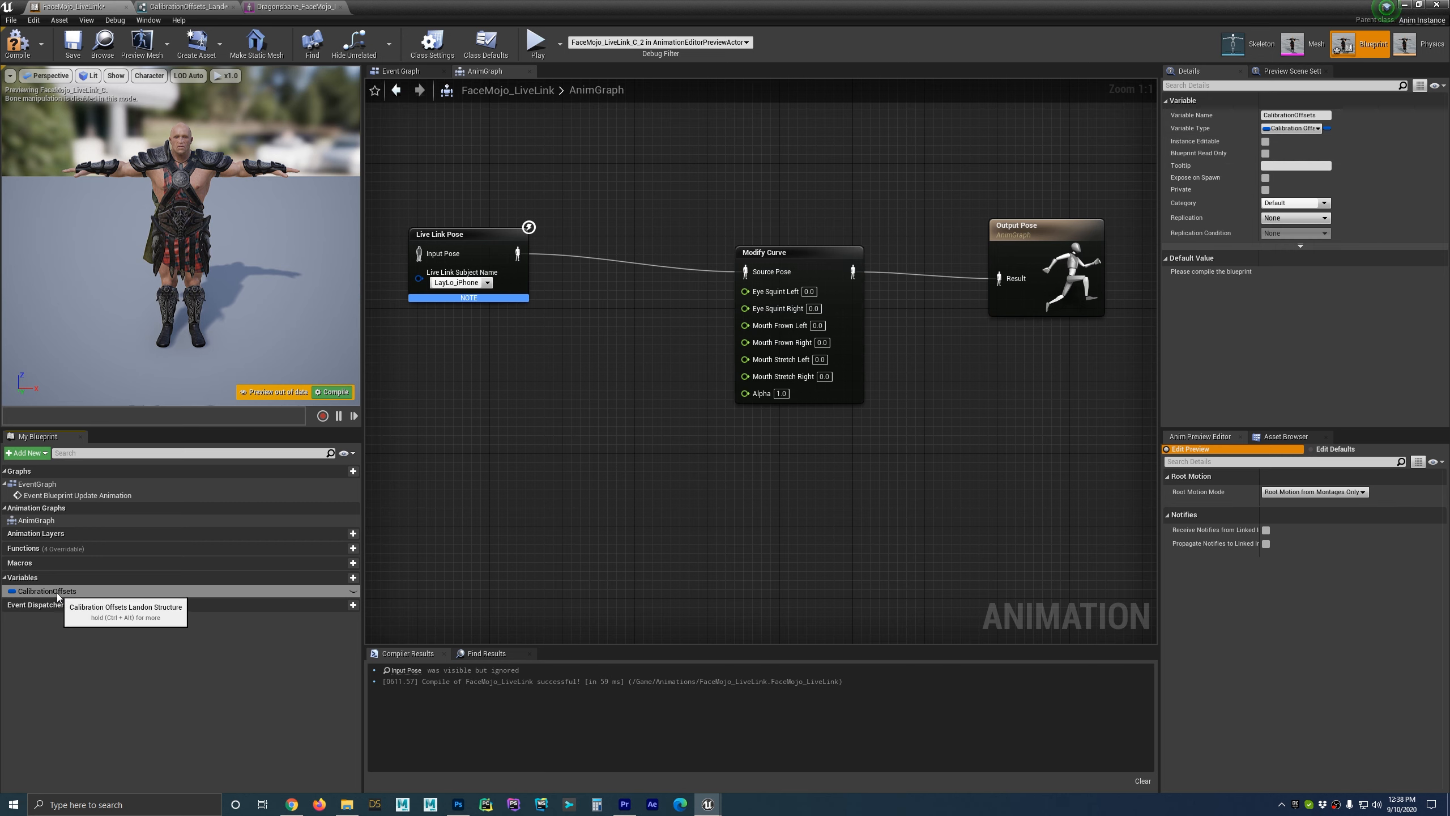
Place a Get node for the CalibrationOffsets variable in the AnimGraph, just below the Live Link Pose node.
{"action": "left_click_drag", "start_coordinate": [57, 592], "coordinate": [343, 522]}
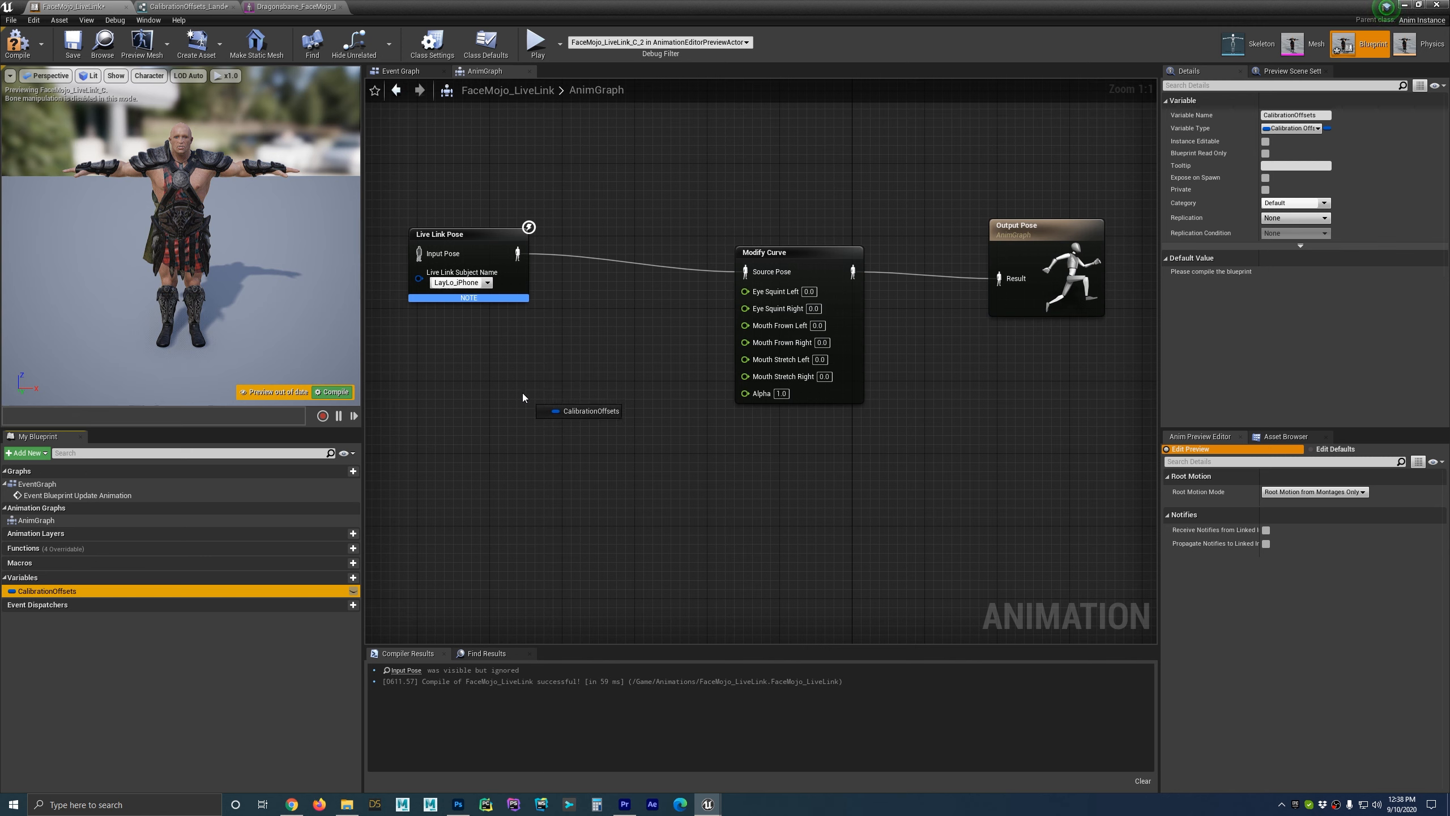
{"action": "left_click_drag", "start_coordinate": [459, 378], "coordinate": [509, 428]}
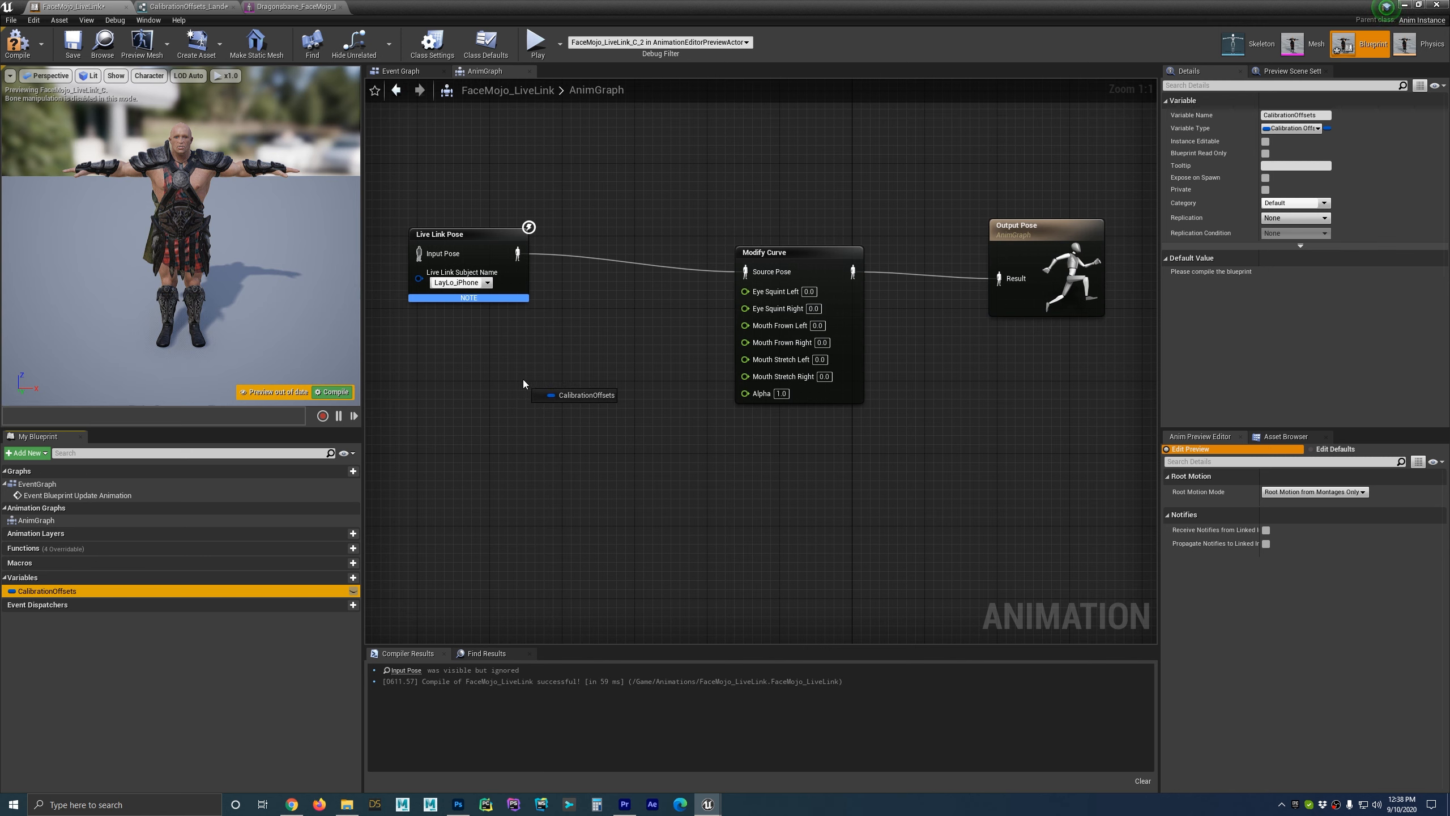
{"action": "left_click_drag", "start_coordinate": [513, 376], "coordinate": [506, 383]}
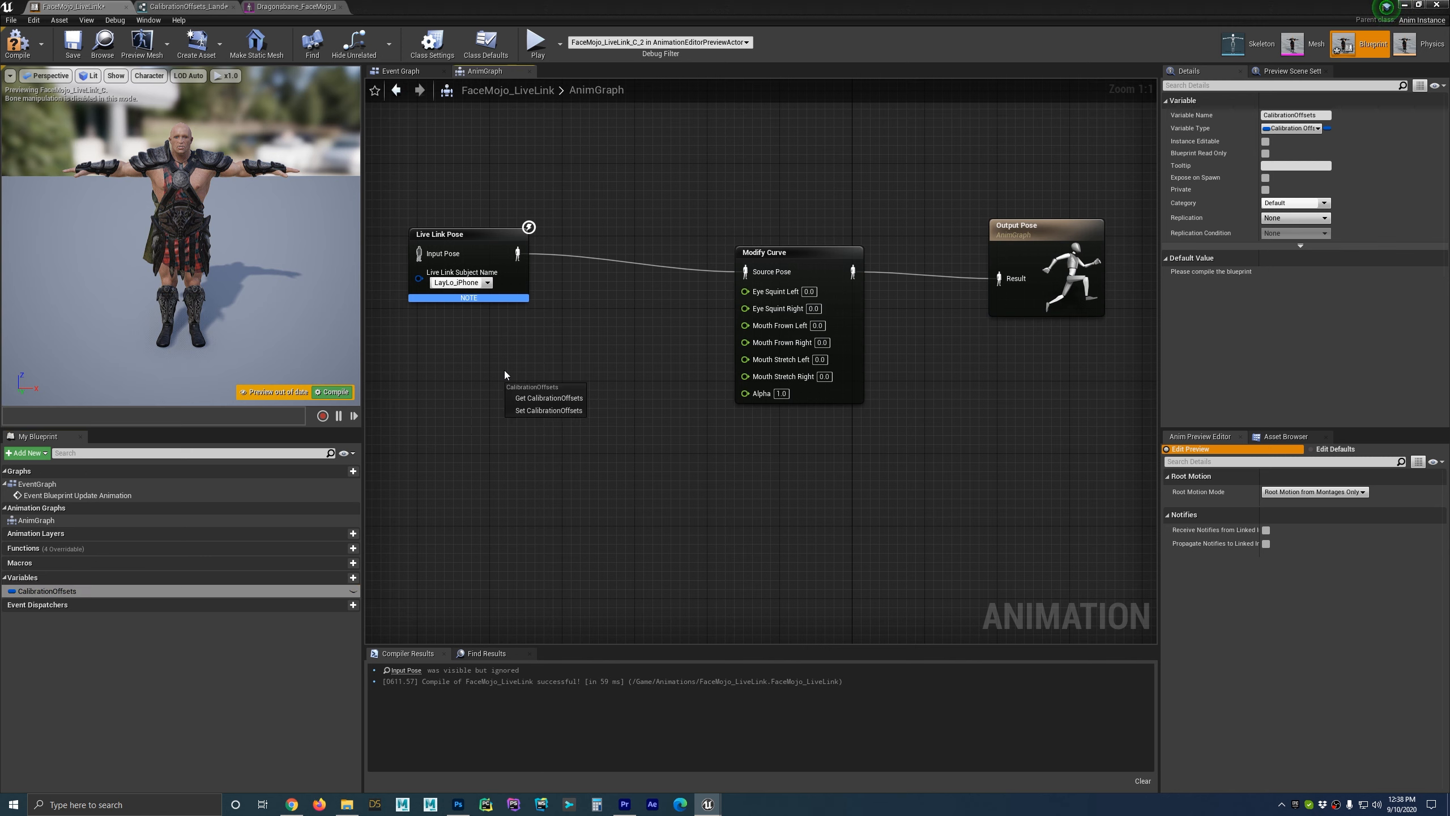
{"action": "left_click", "coordinate": [547, 397]}
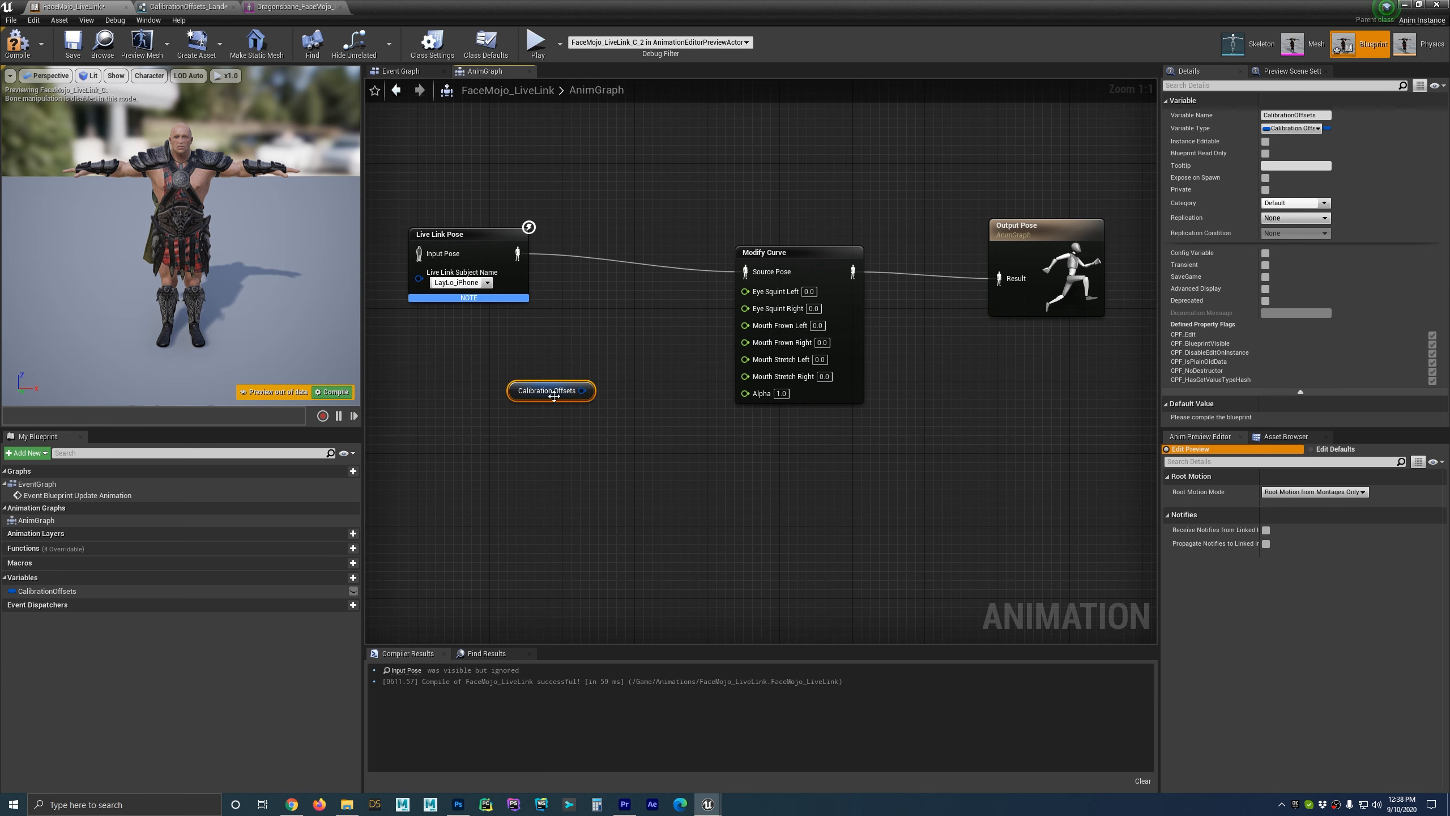
{"action": "left_click_drag", "start_coordinate": [554, 393], "coordinate": [461, 370]}
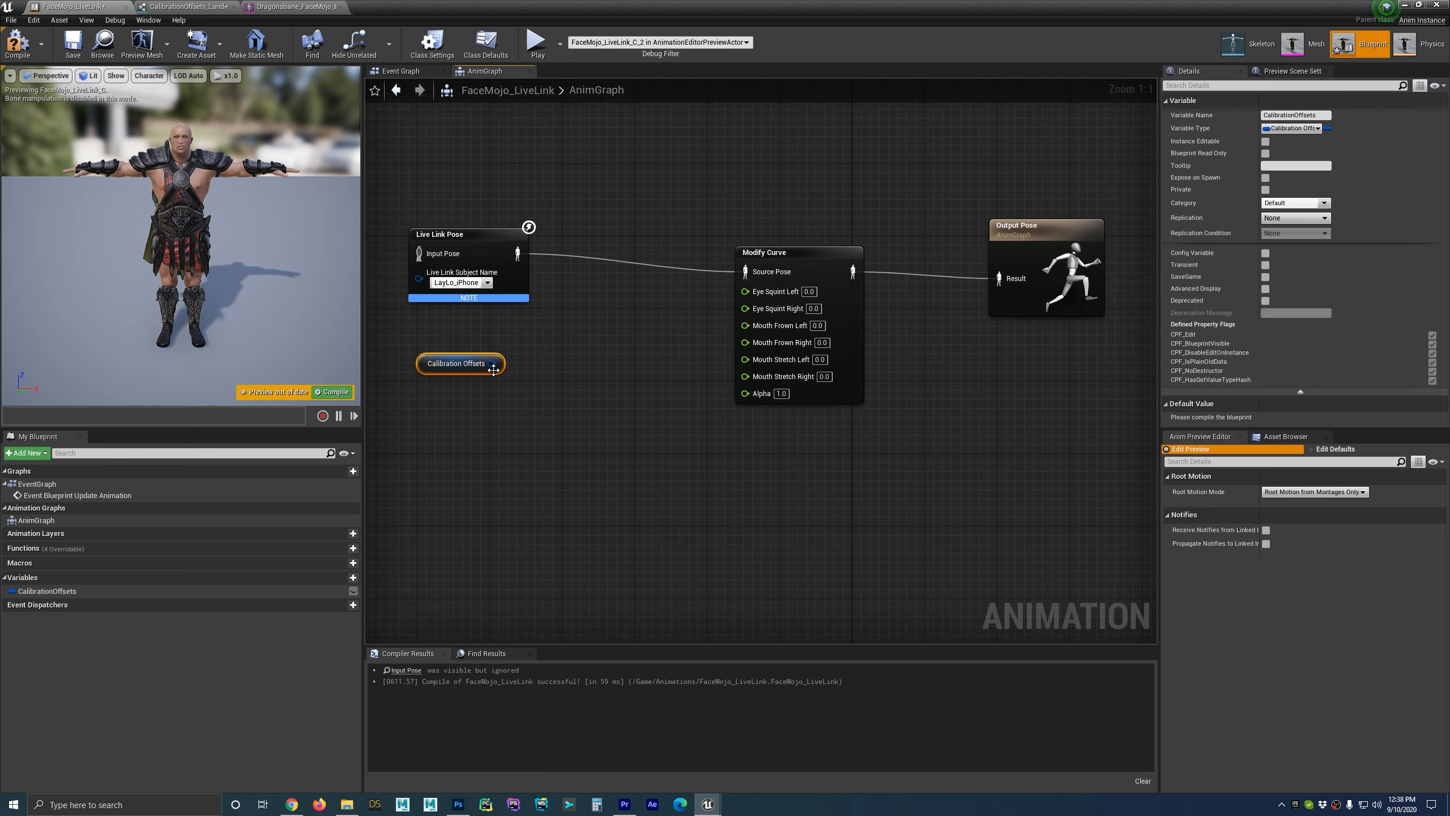
Add a Break node for the calibration offsets structure and wire the Calibration Offsets variable into it.
{"action": "left_click", "coordinate": [206, 7]}
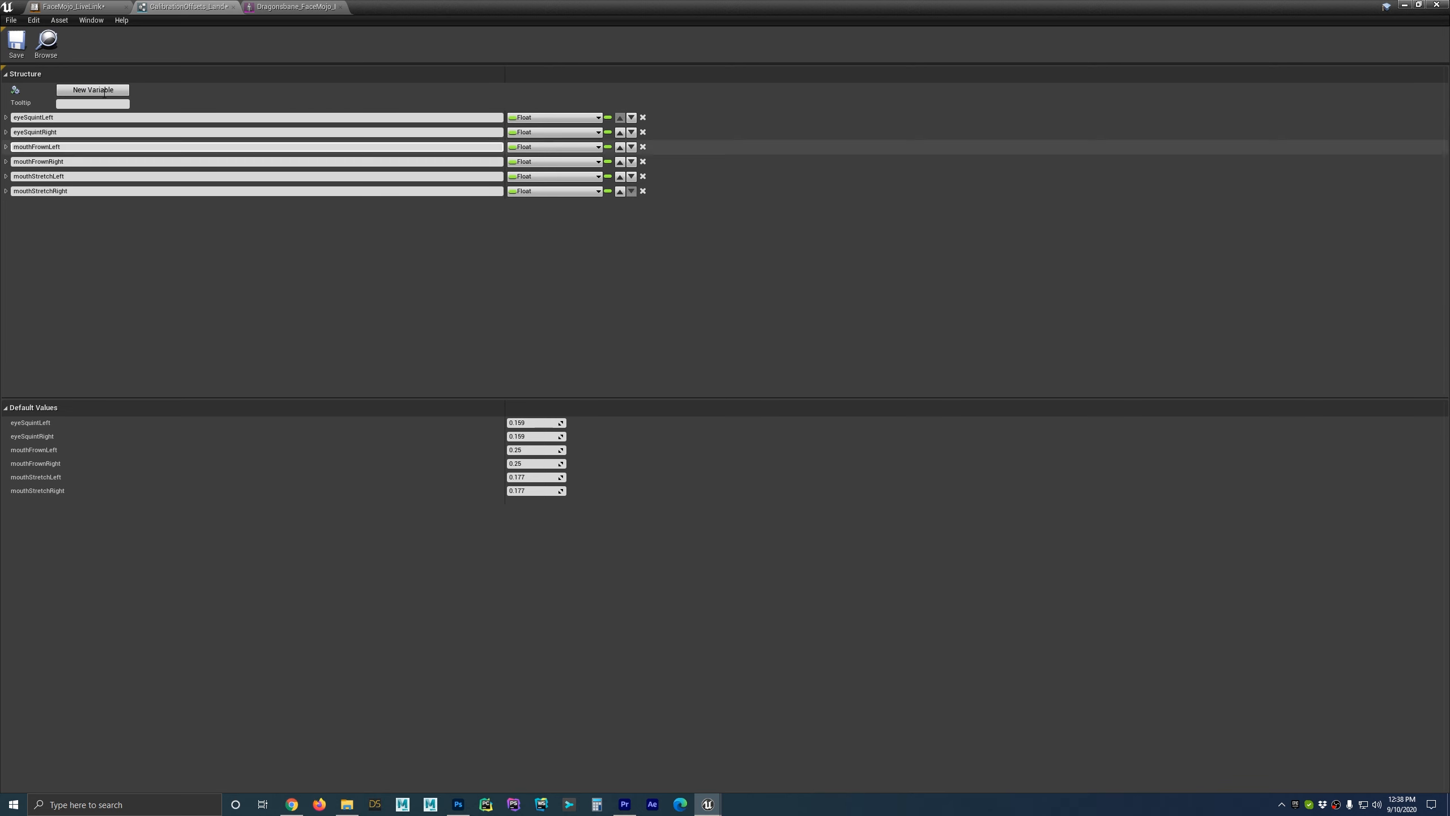
{"action": "left_click", "coordinate": [74, 7]}
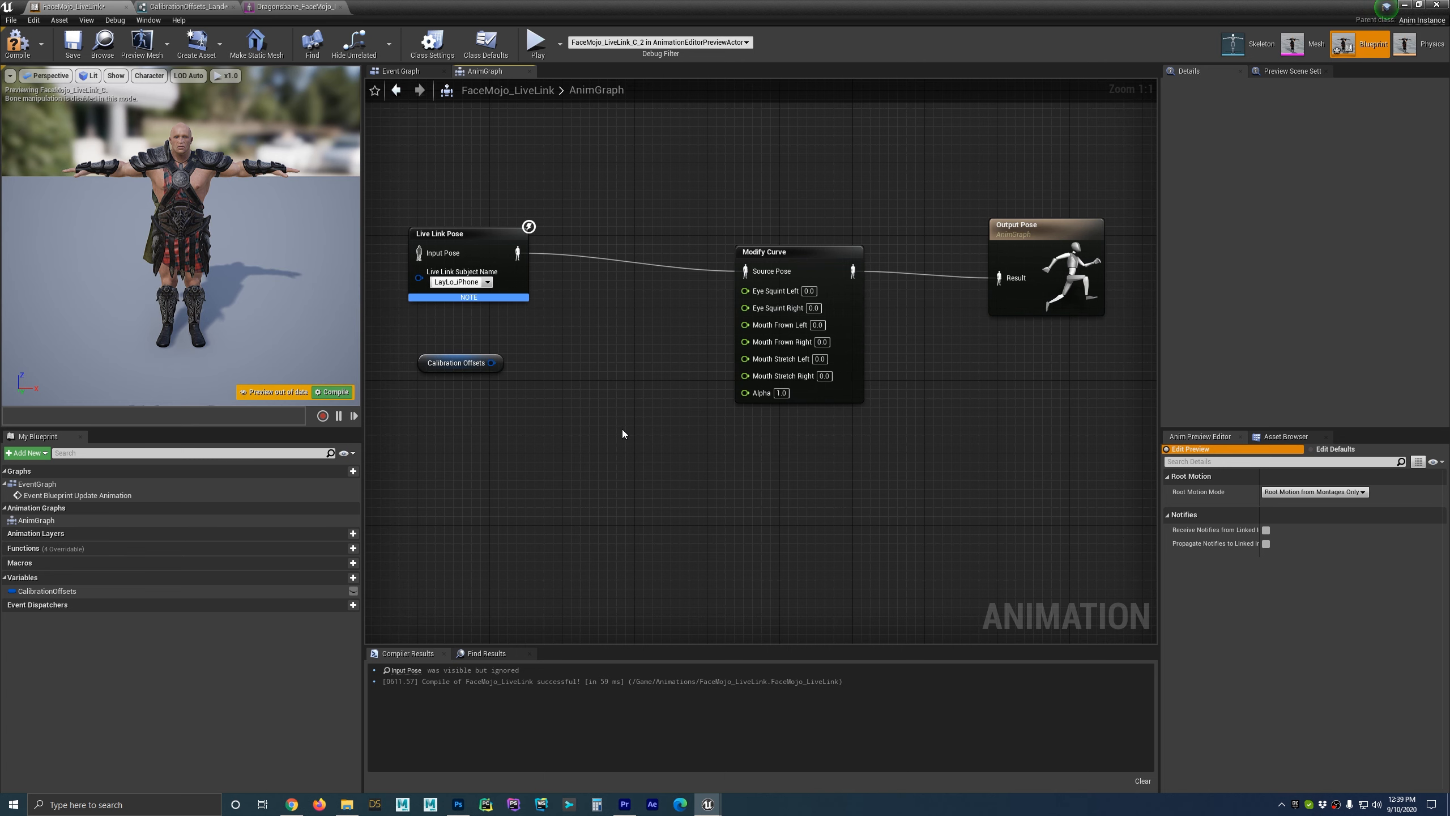
{"action": "right_click", "coordinate": [580, 358]}
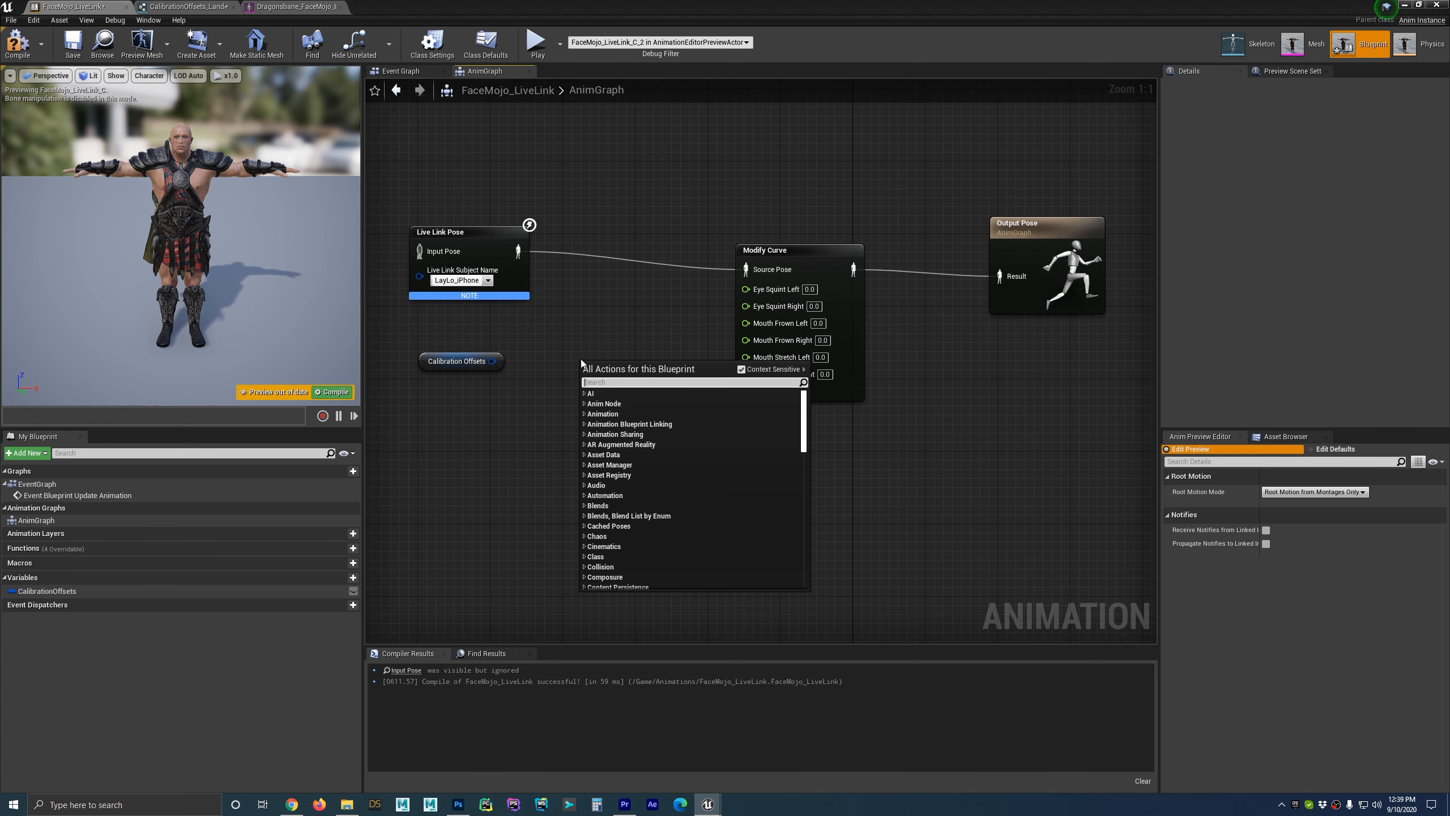
{"action": "type", "text": "break"}
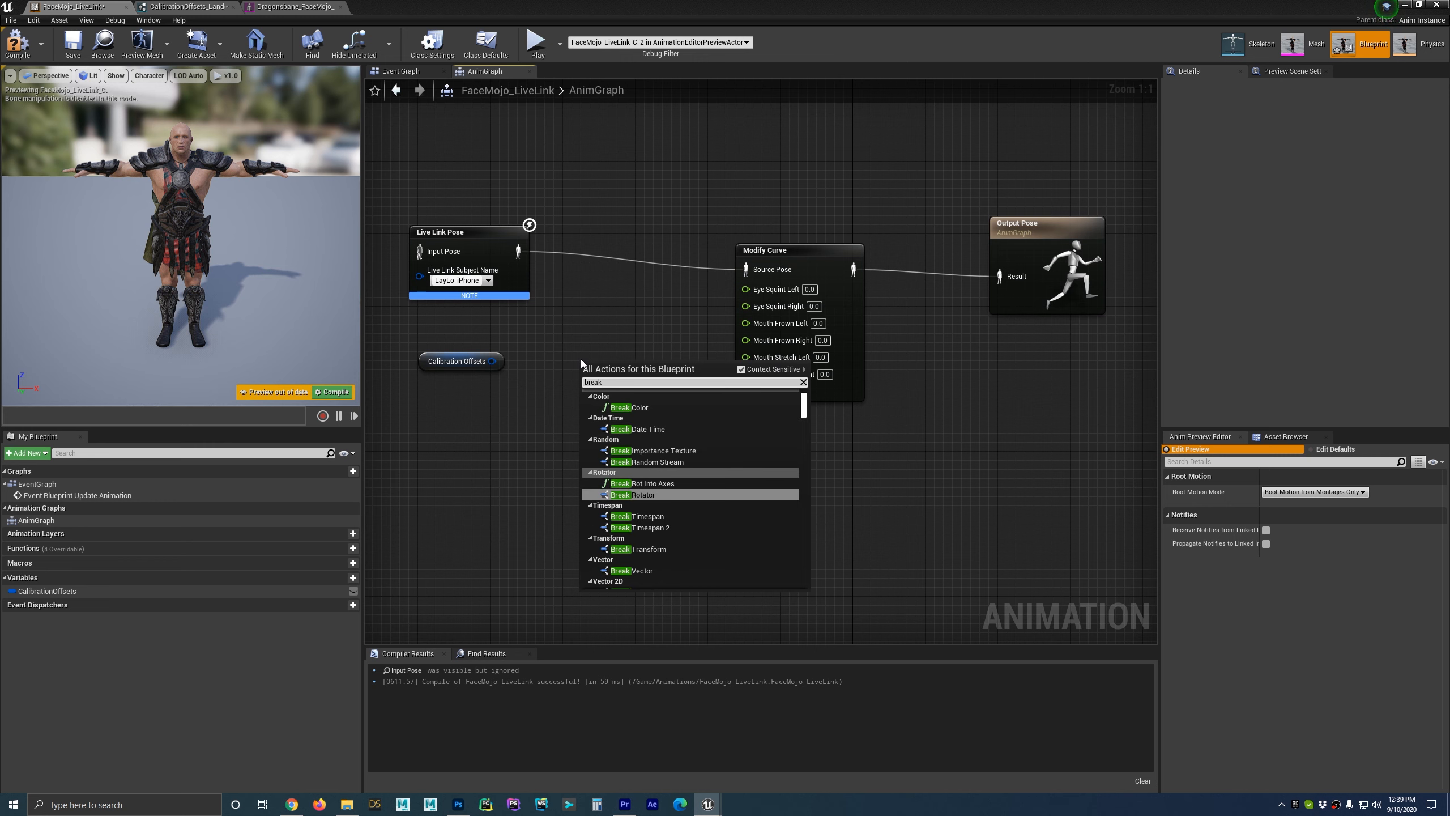
{"action": "type", "text": " calibration"}
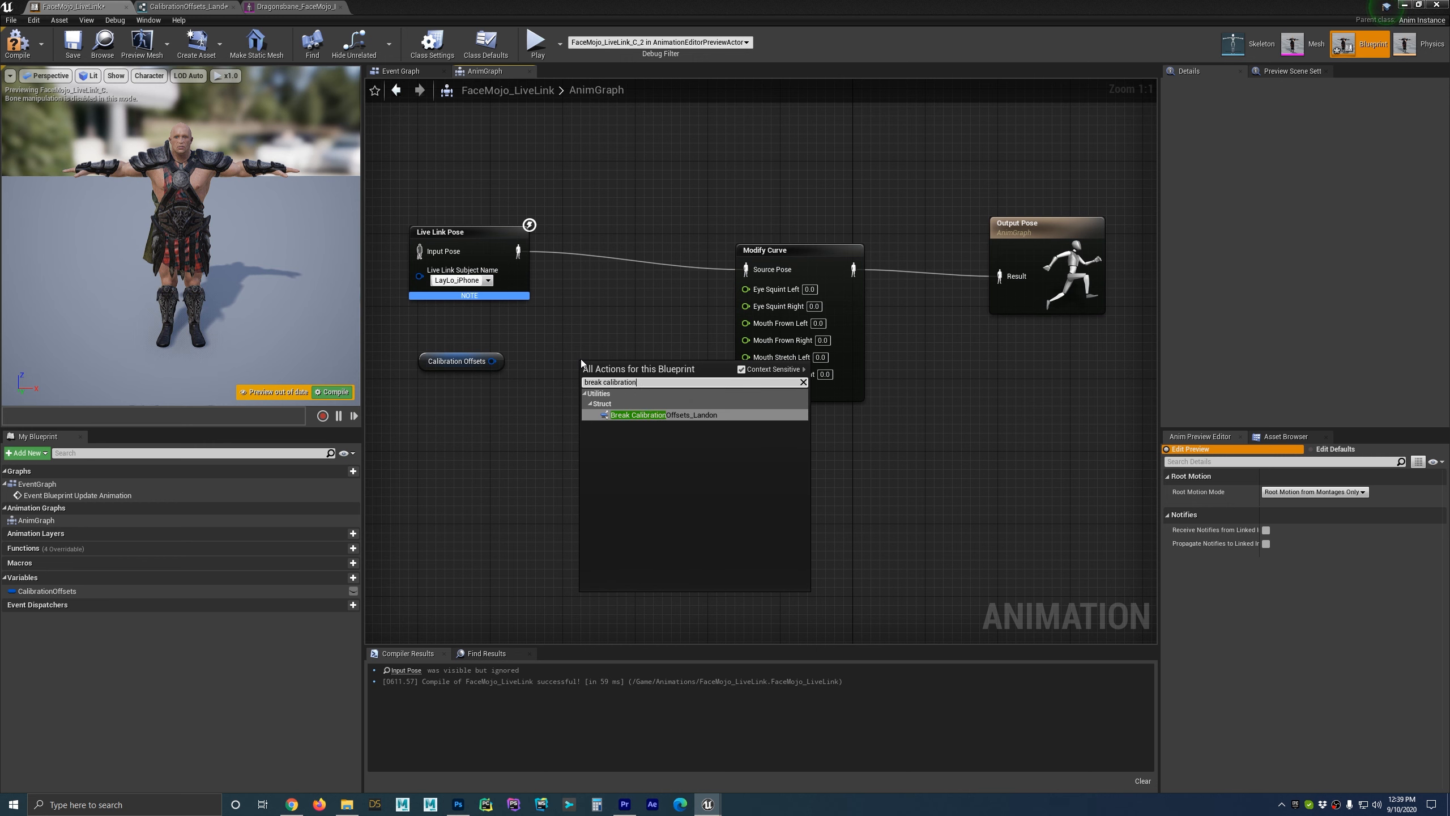
{"action": "left_click", "coordinate": [662, 415]}
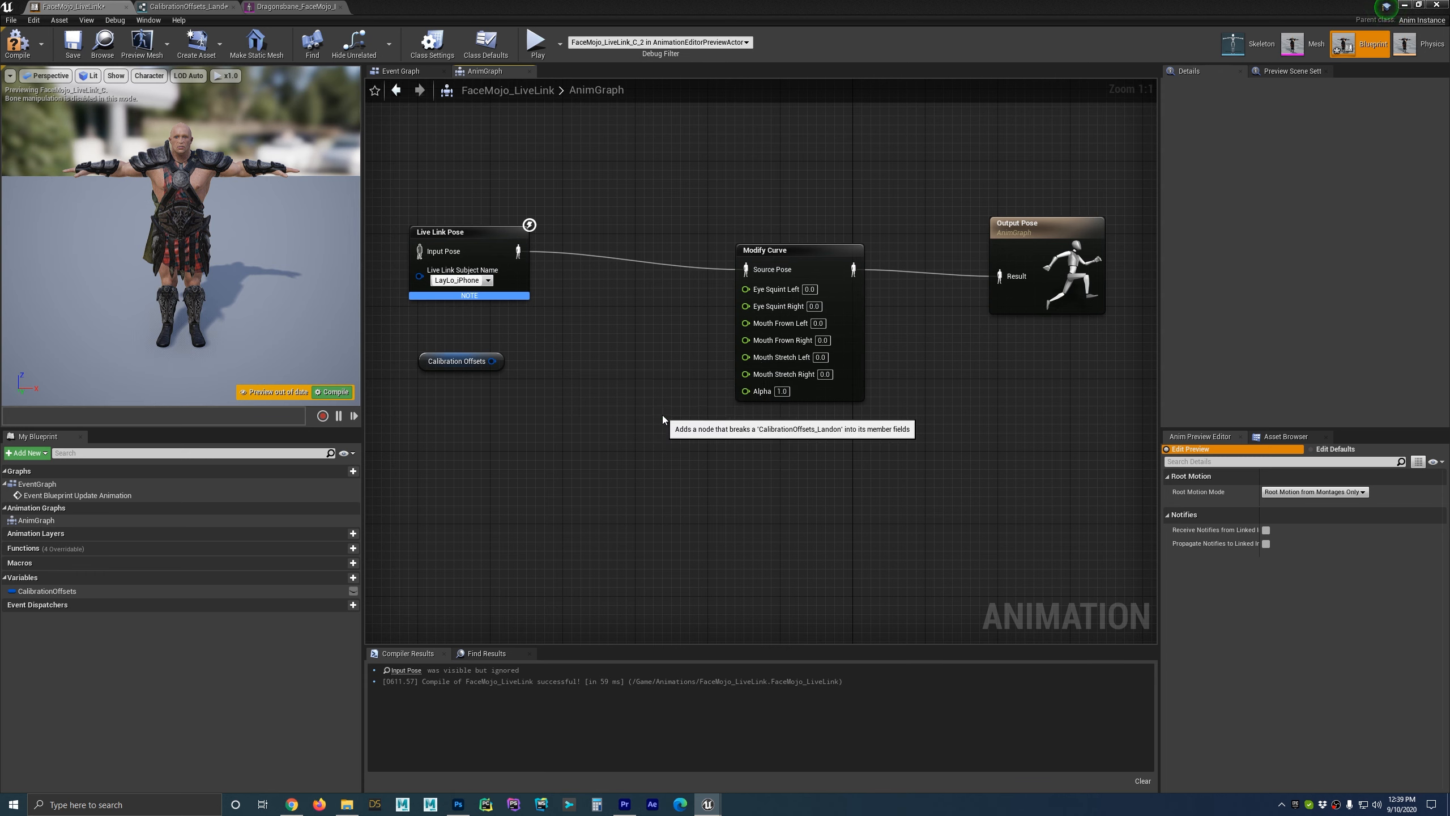
{"action": "left_click_drag", "start_coordinate": [666, 378], "coordinate": [611, 350]}
{"action": "left_click", "coordinate": [616, 388]}
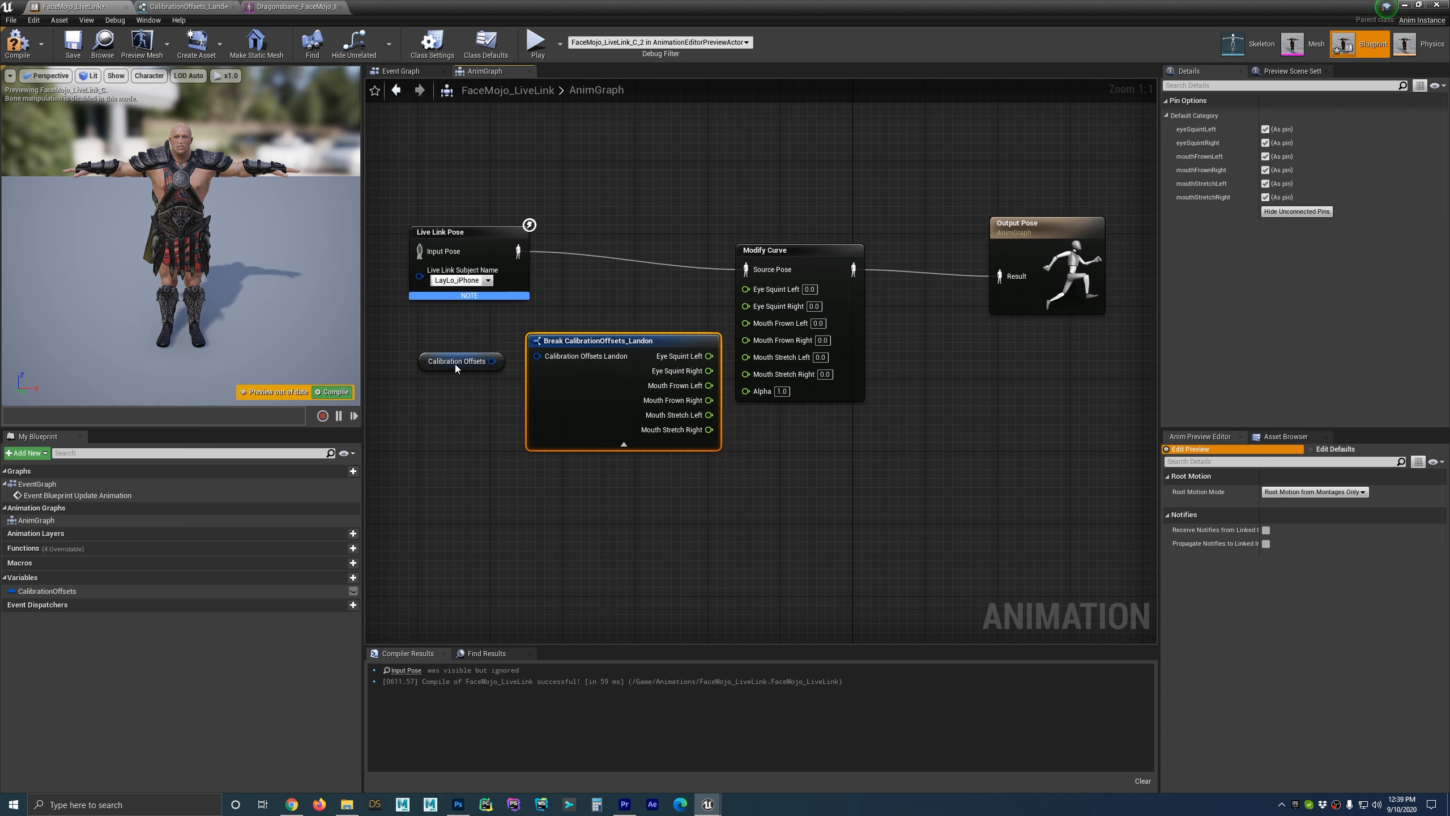
{"action": "left_click_drag", "start_coordinate": [452, 361], "coordinate": [537, 356]}
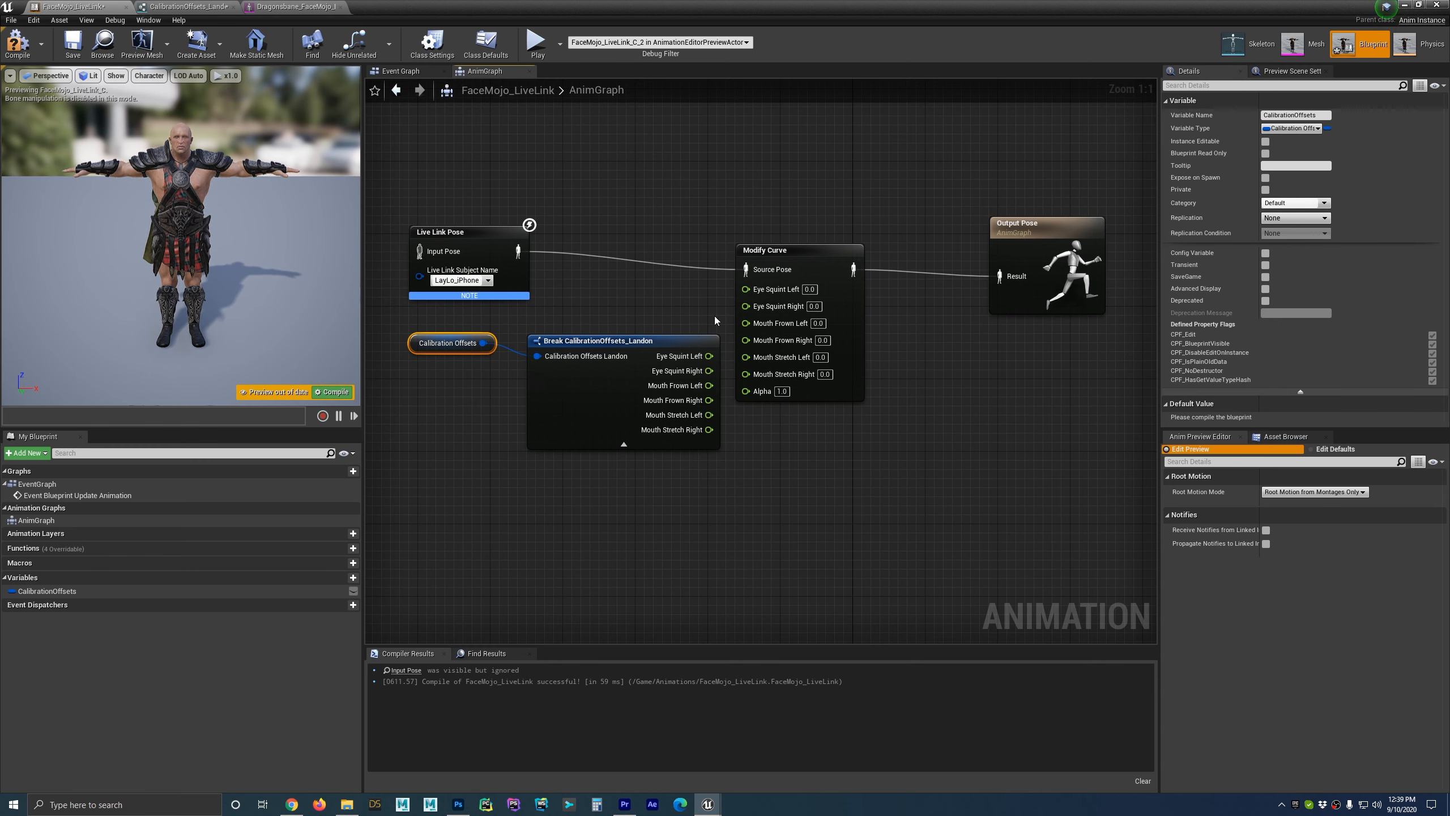
Space the Break and Modify Curve nodes apart and wire all six eye squint, mouth frown and mouth stretch offsets into their matching Modify Curve inputs.
{"action": "left_click_drag", "start_coordinate": [688, 344], "coordinate": [678, 335]}
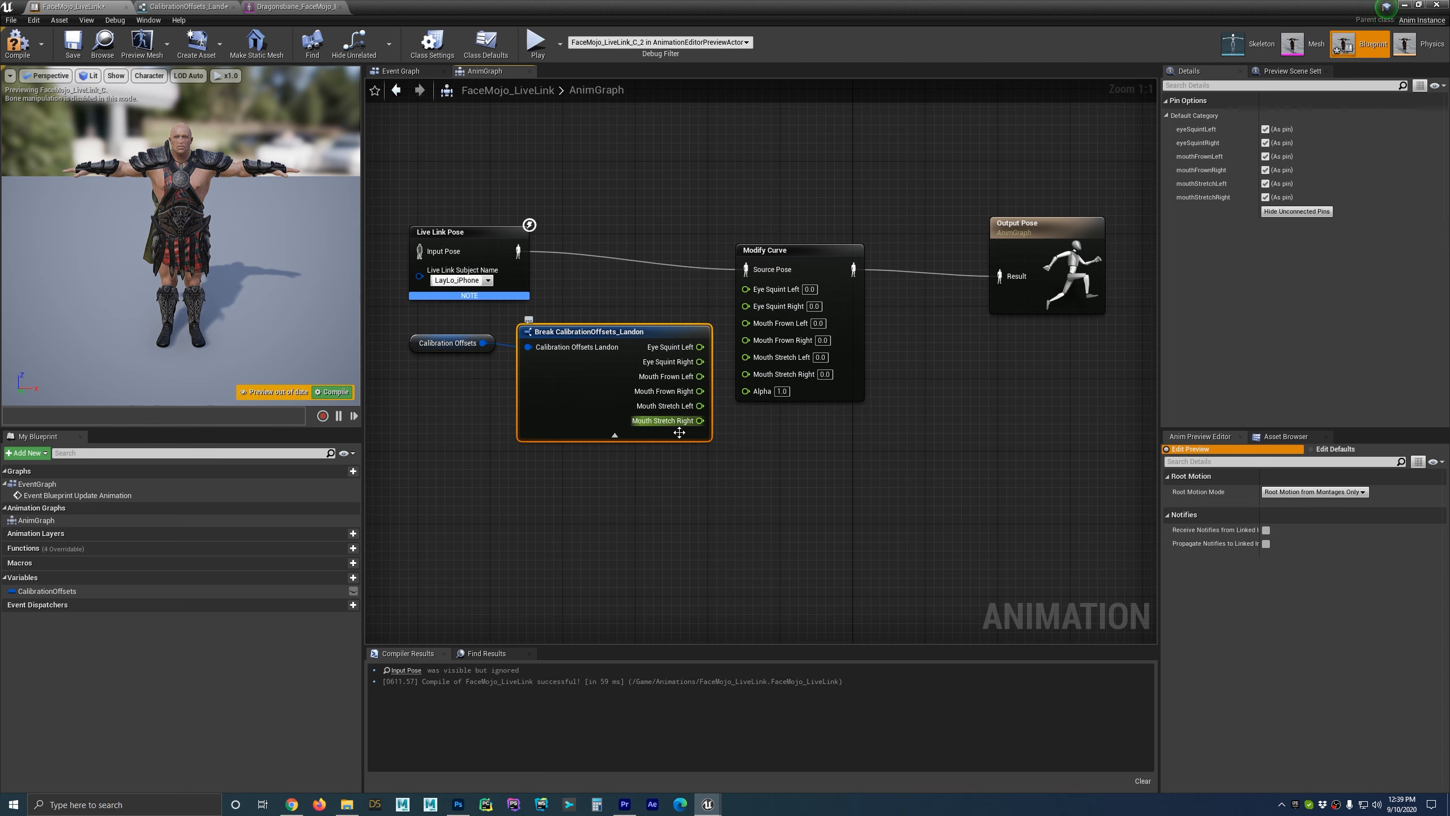
{"action": "left_click_drag", "start_coordinate": [798, 247], "coordinate": [824, 256]}
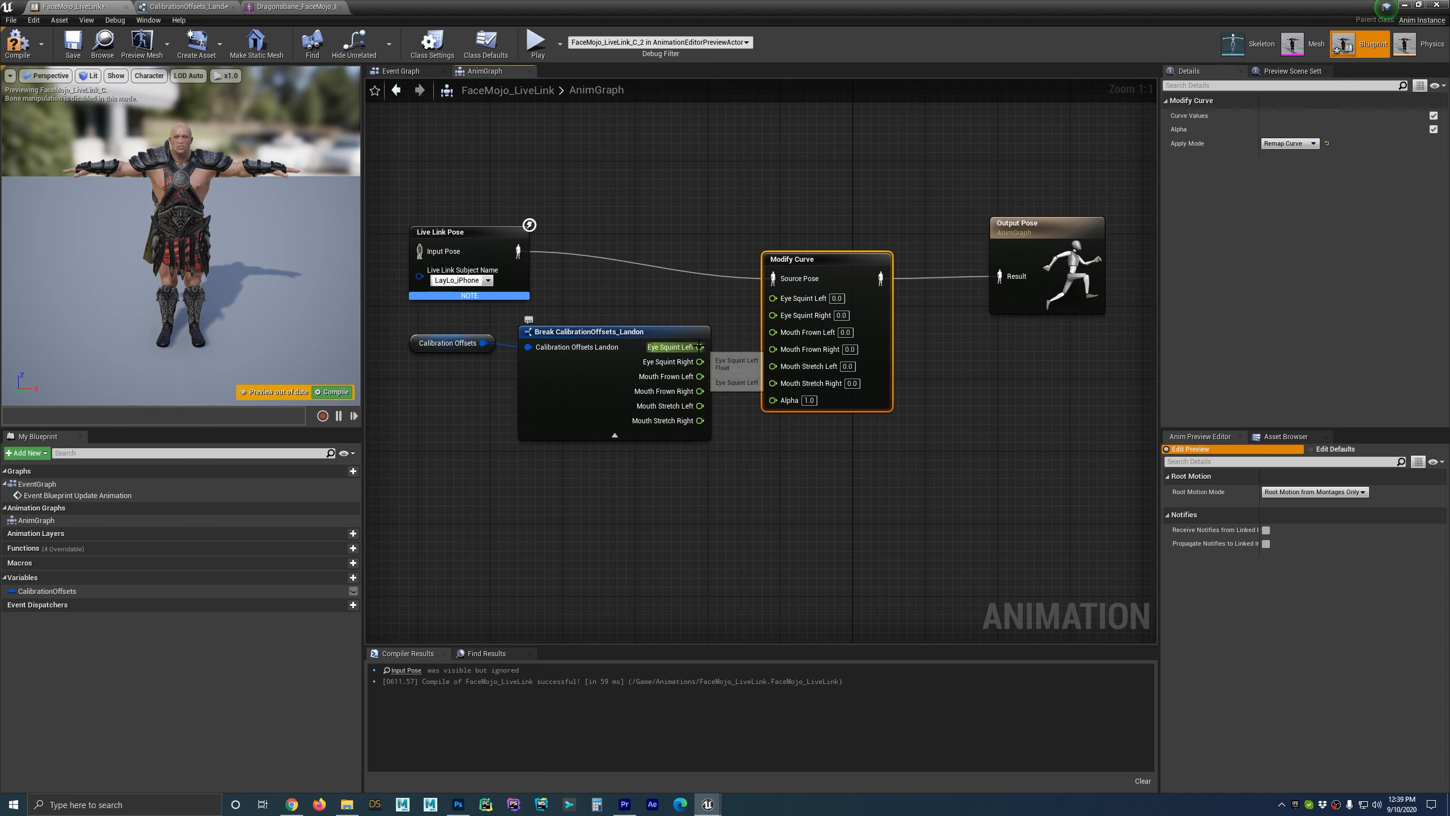
{"action": "left_click_drag", "start_coordinate": [700, 347], "coordinate": [776, 299]}
{"action": "left_click_drag", "start_coordinate": [700, 362], "coordinate": [773, 313]}
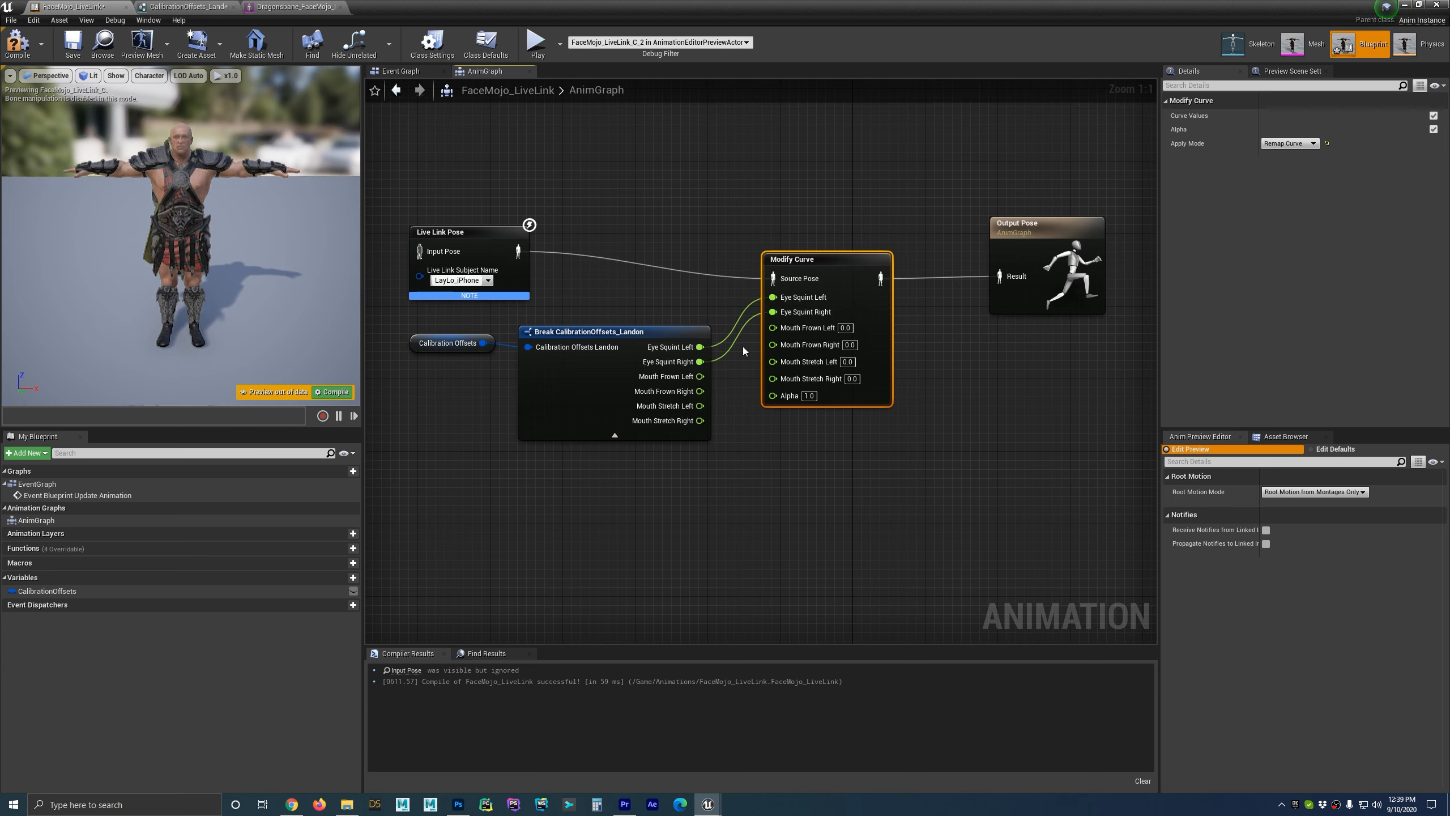
{"action": "left_click_drag", "start_coordinate": [700, 377], "coordinate": [774, 328]}
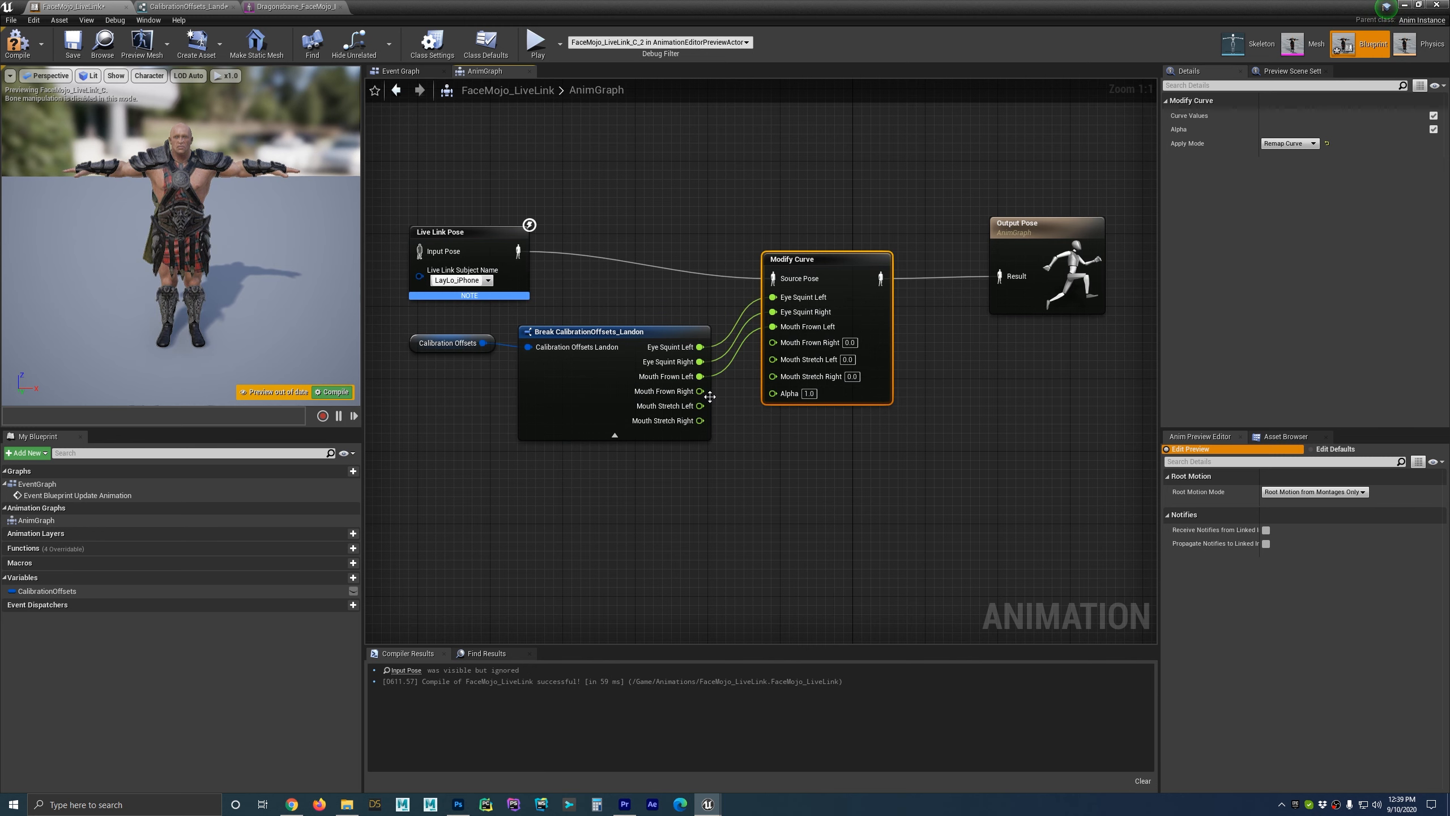
{"action": "left_click_drag", "start_coordinate": [700, 391], "coordinate": [773, 356]}
{"action": "left_click_drag", "start_coordinate": [700, 420], "coordinate": [774, 372]}
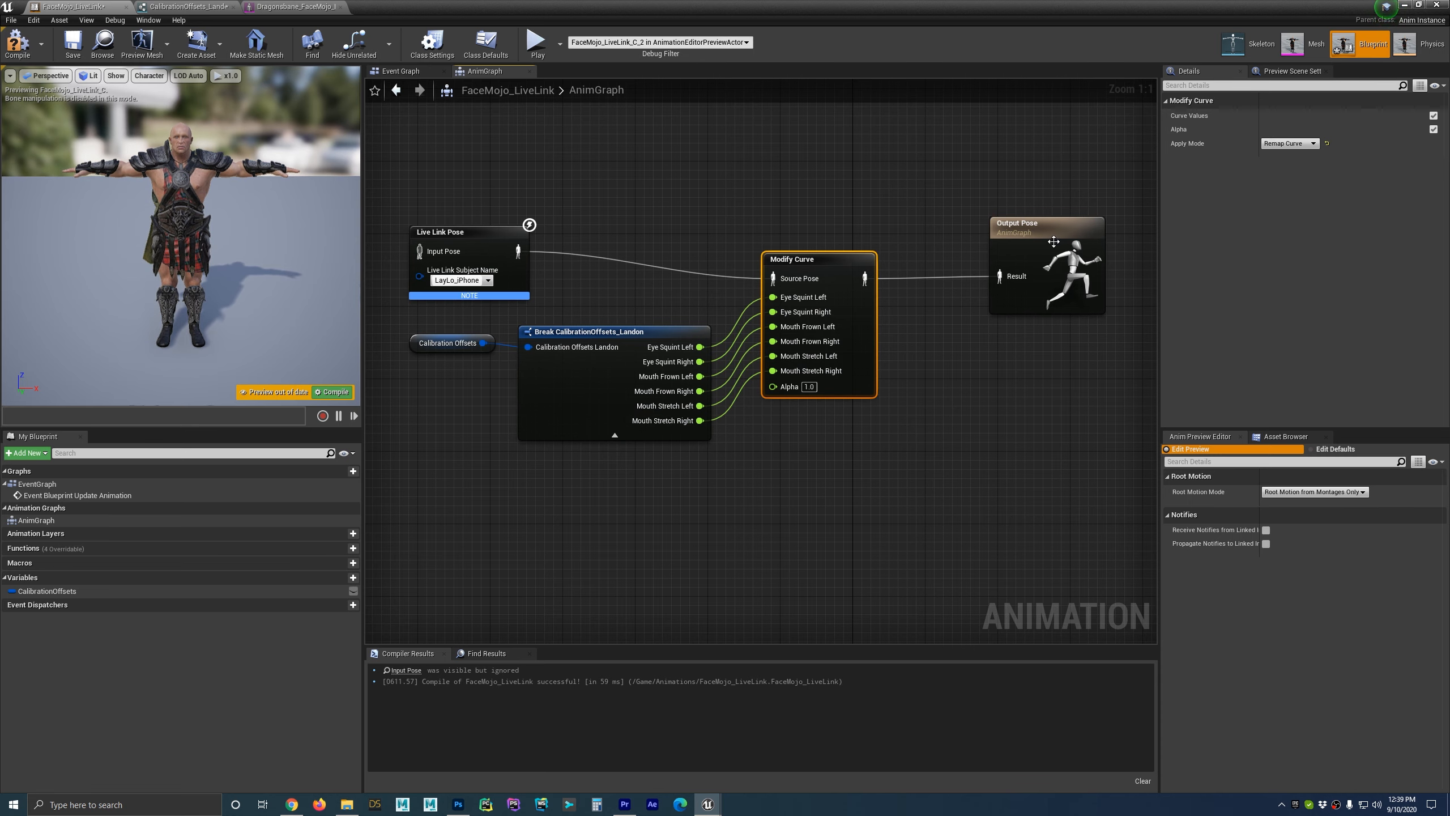
Shrink the animation blueprint window, move it below the character's face in the level viewport, and compile the blueprint.
{"action": "left_click", "coordinate": [1419, 5]}
{"action": "left_click_drag", "start_coordinate": [758, 110], "coordinate": [737, 397]}
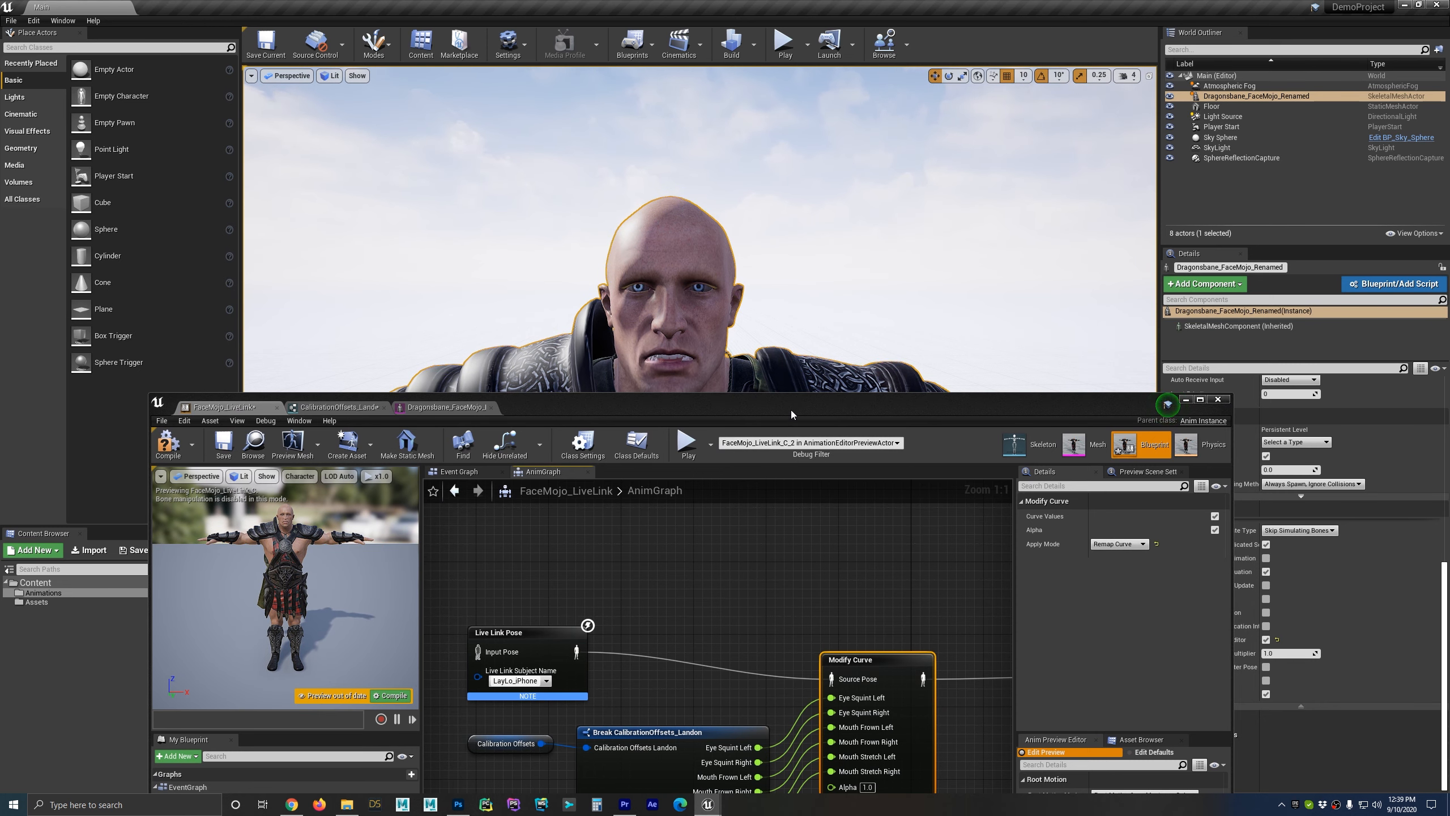
{"action": "left_click_drag", "start_coordinate": [792, 414], "coordinate": [758, 402]}
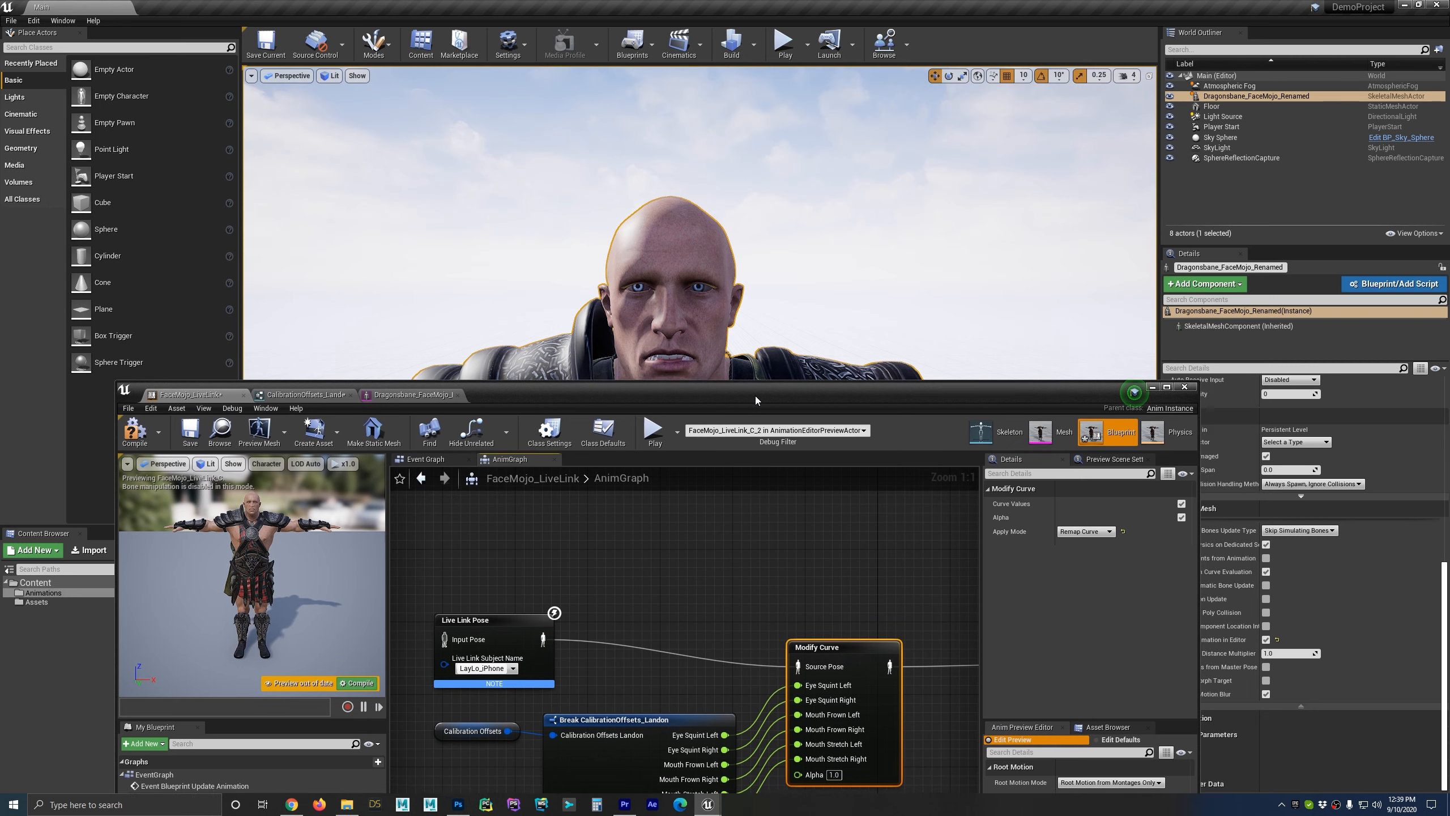
{"action": "left_click", "coordinate": [356, 683]}
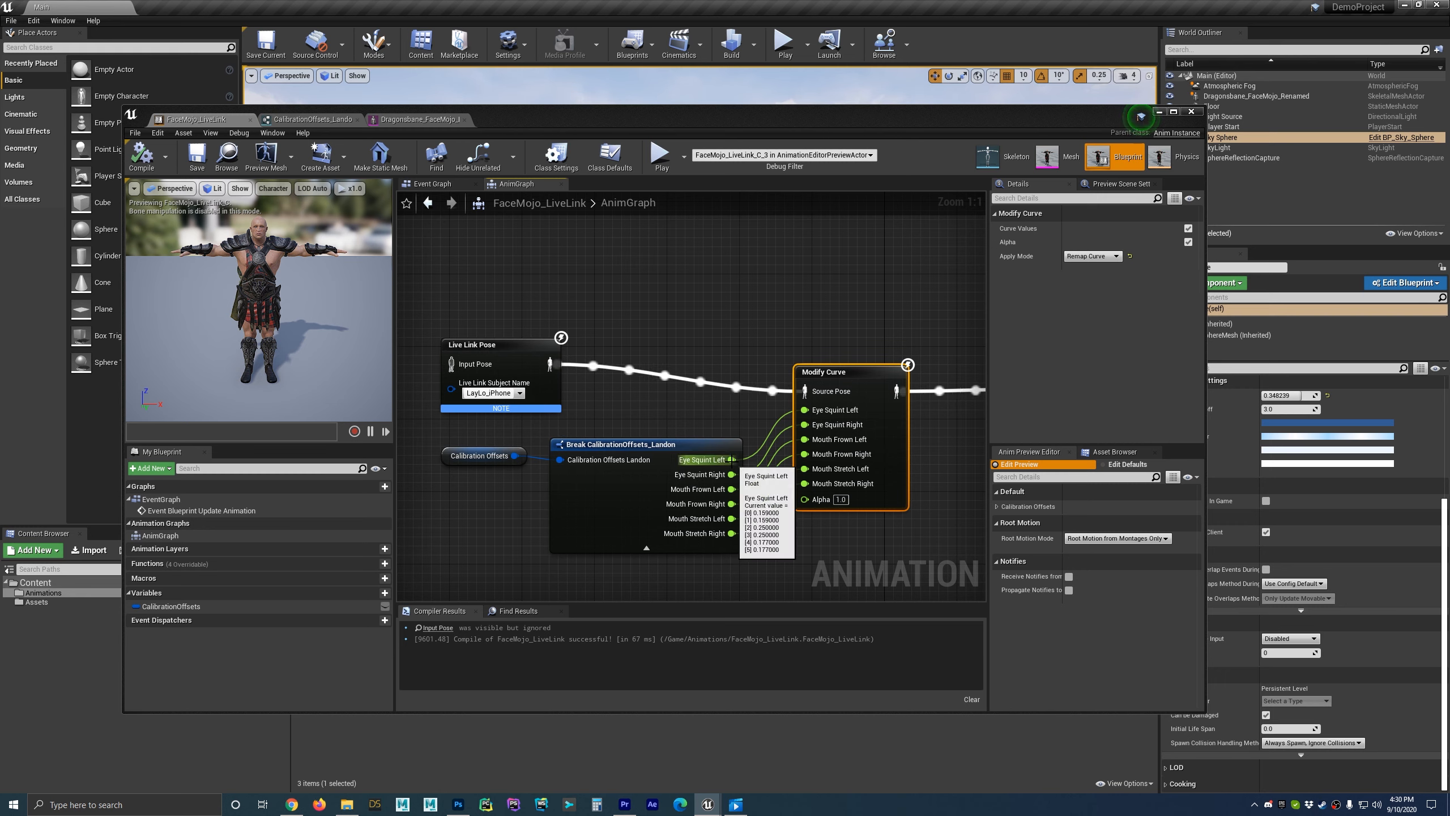
Break the Eye Squint Left link on the Modify Curve node and reconnect it from the Break node's matching output.
{"action": "right_click", "coordinate": [830, 410]}
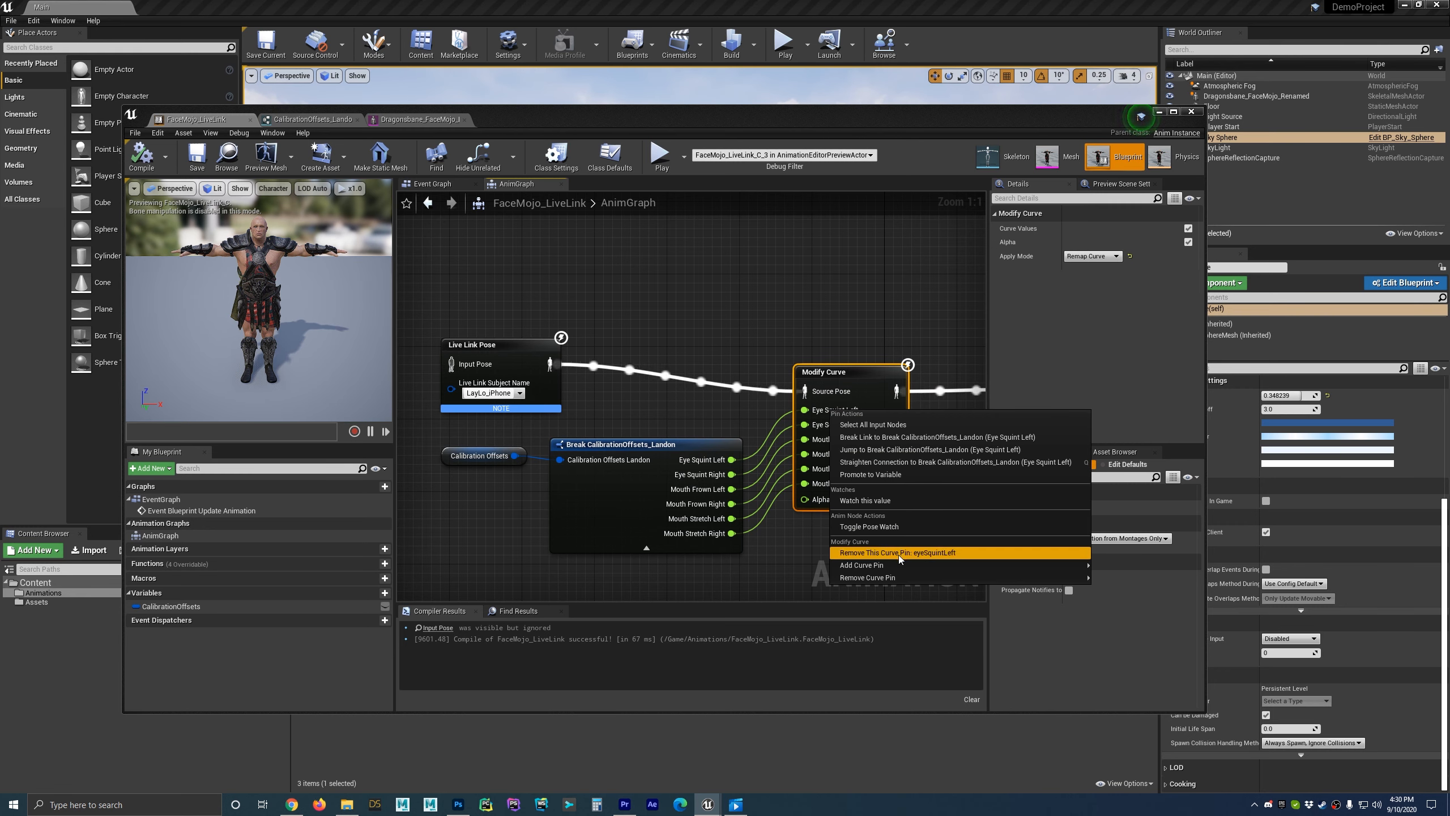
{"action": "left_click", "coordinate": [902, 437]}
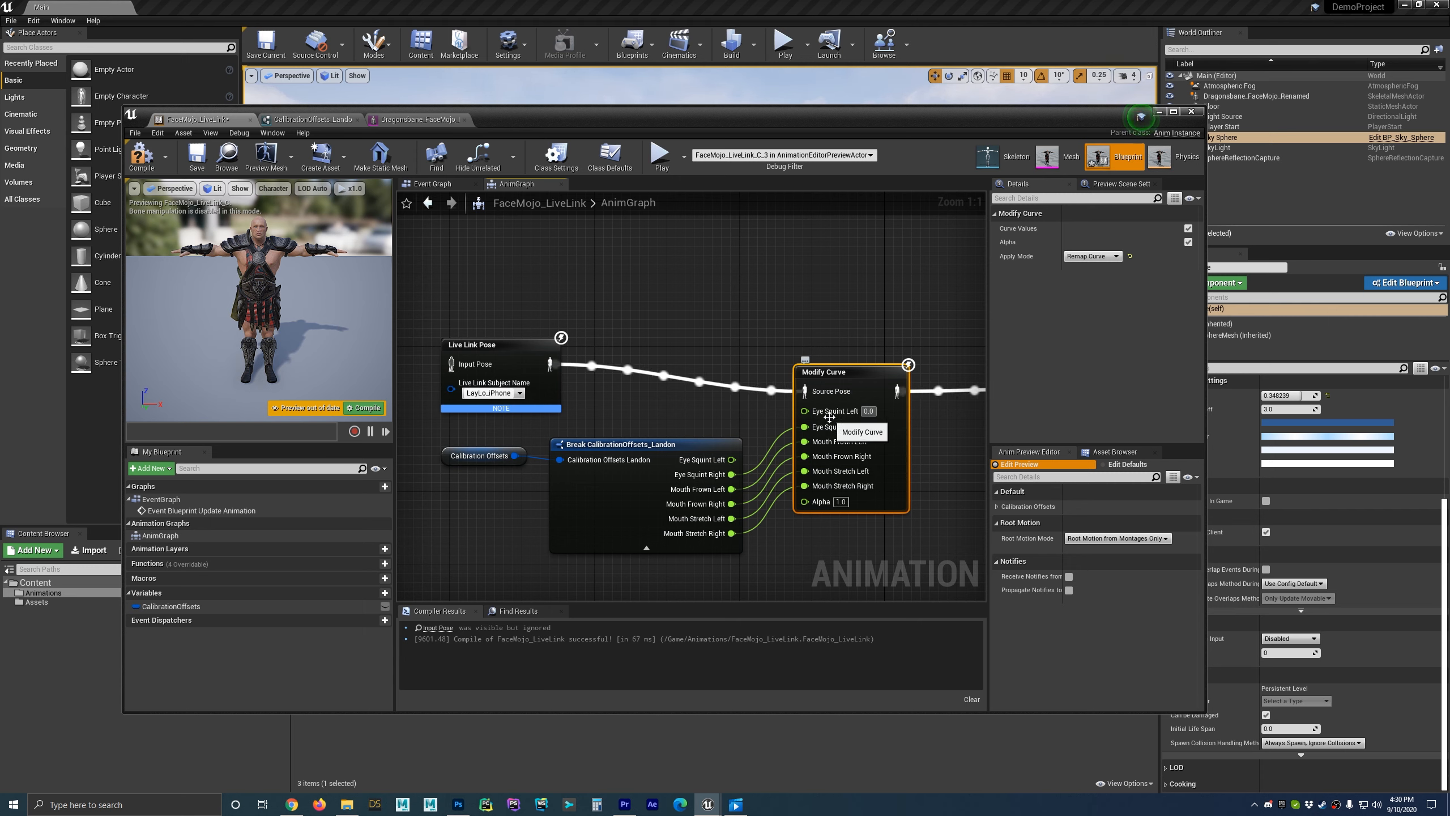
{"action": "left_click_drag", "start_coordinate": [733, 466], "coordinate": [806, 411]}
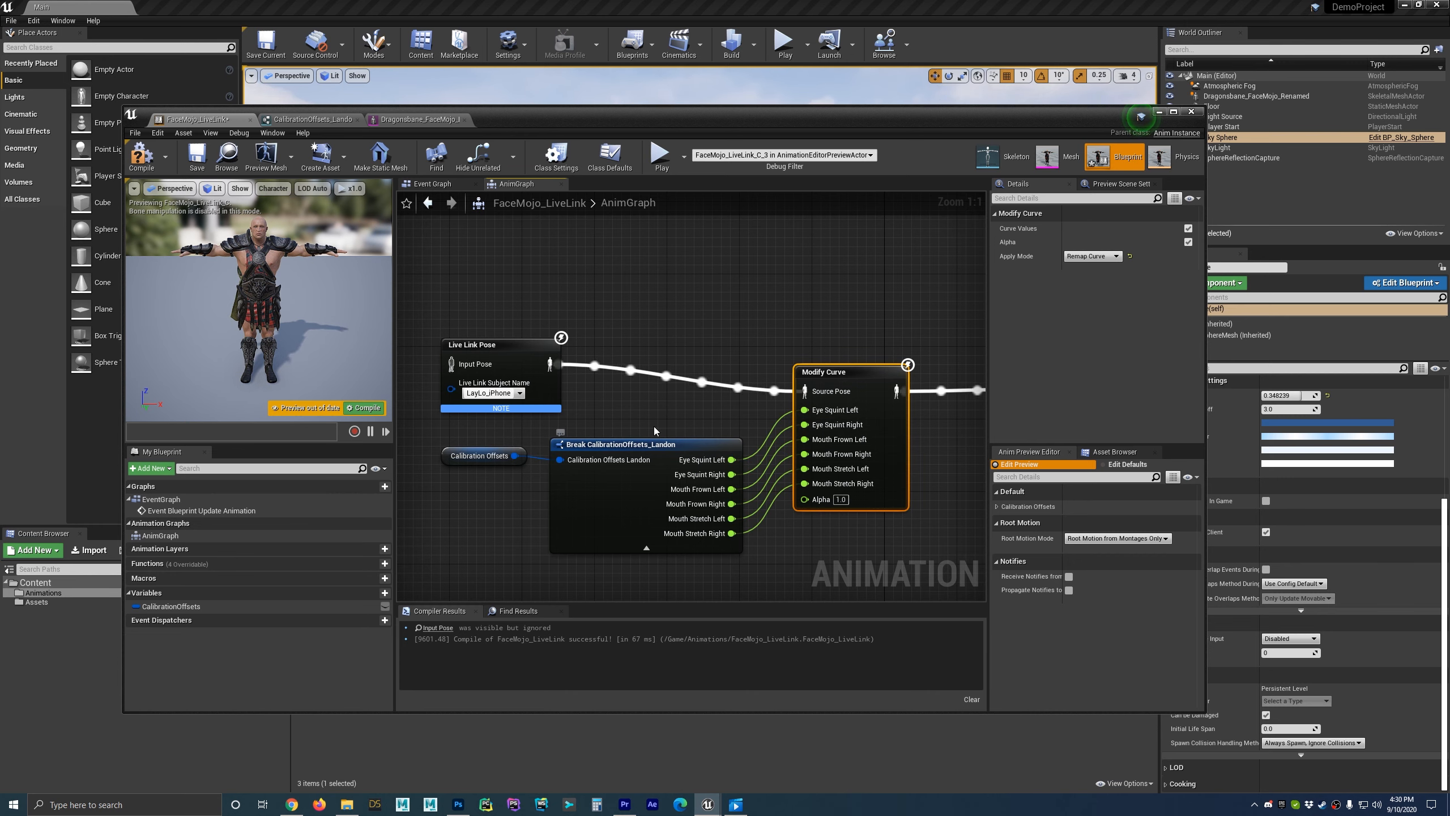
{"action": "mouse_move", "coordinate": [762, 522]}
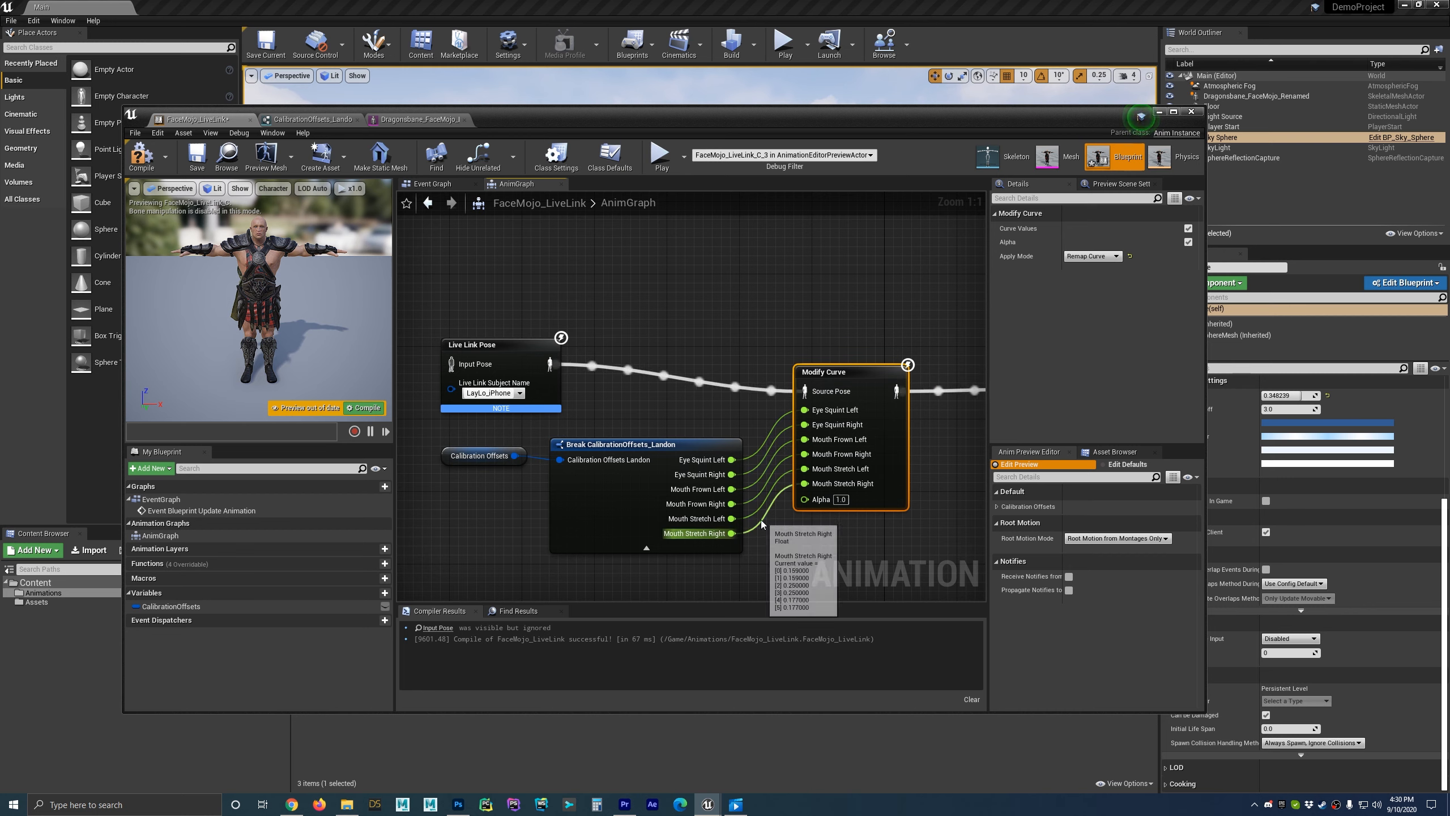